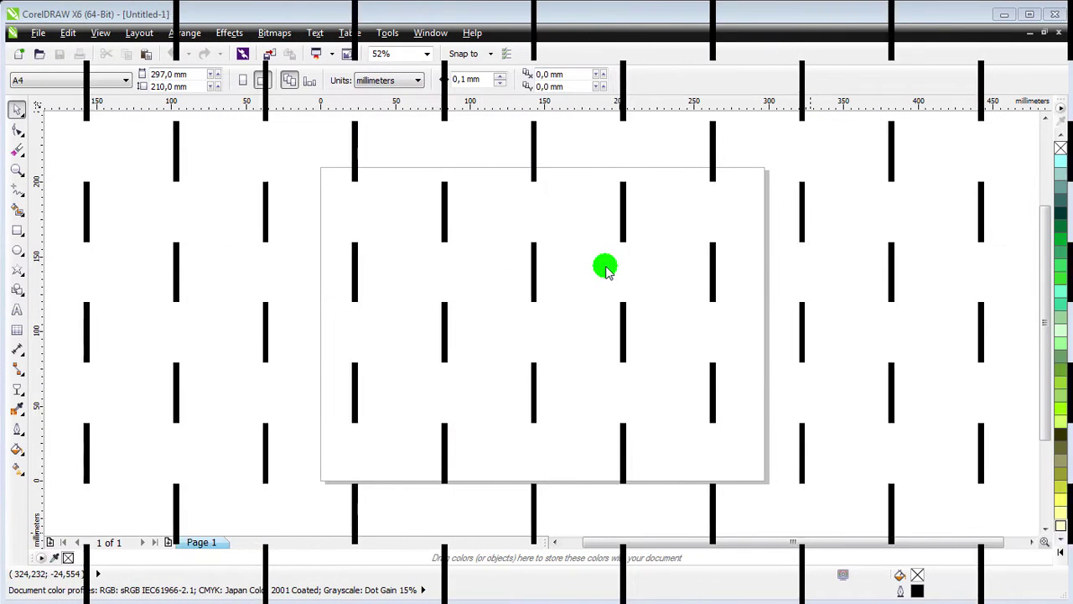
Step: Zoom into the upper part of the blank A4 page and check the page-size list without changing it
key(z)
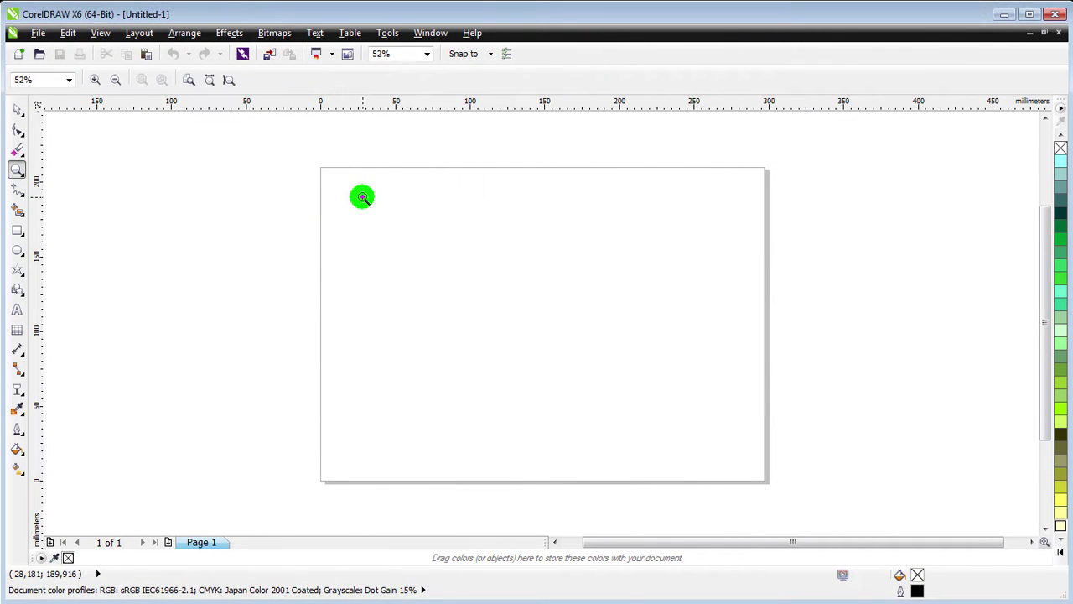
drag(357, 207, 710, 425)
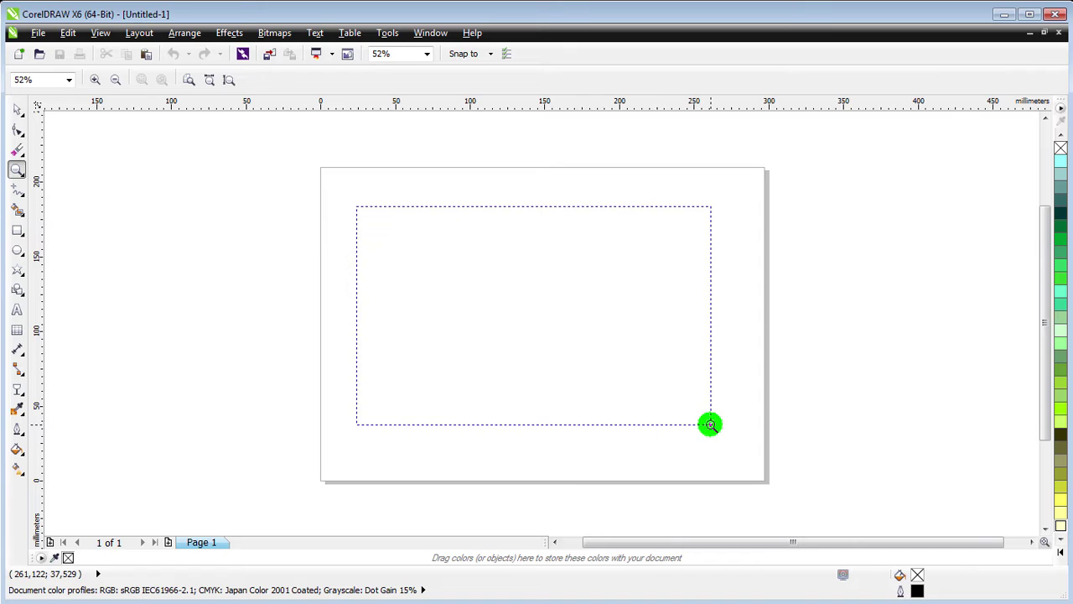
click(17, 109)
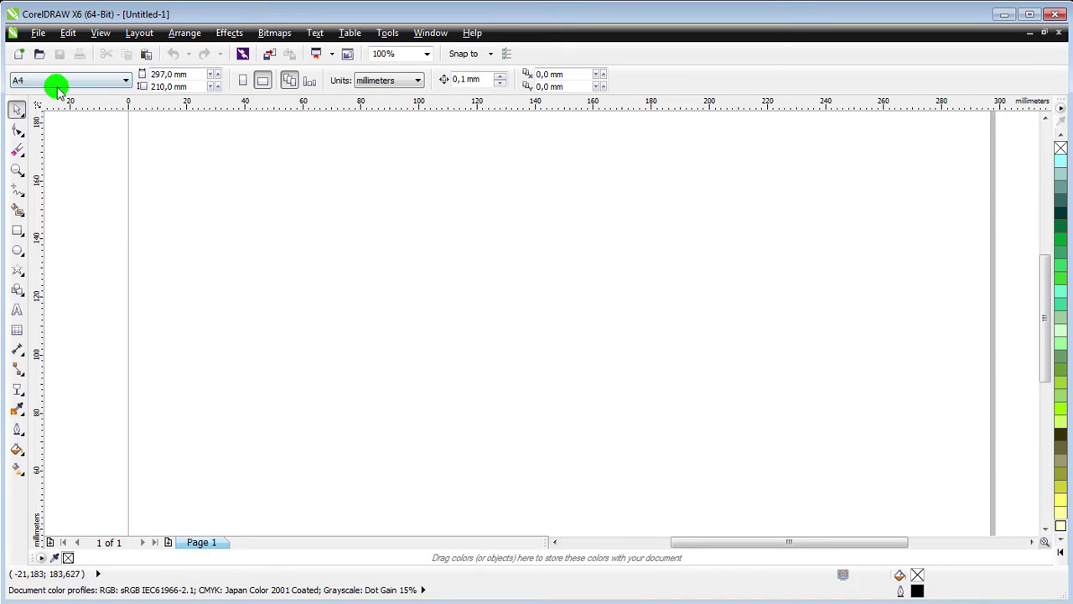
click(56, 87)
click(82, 179)
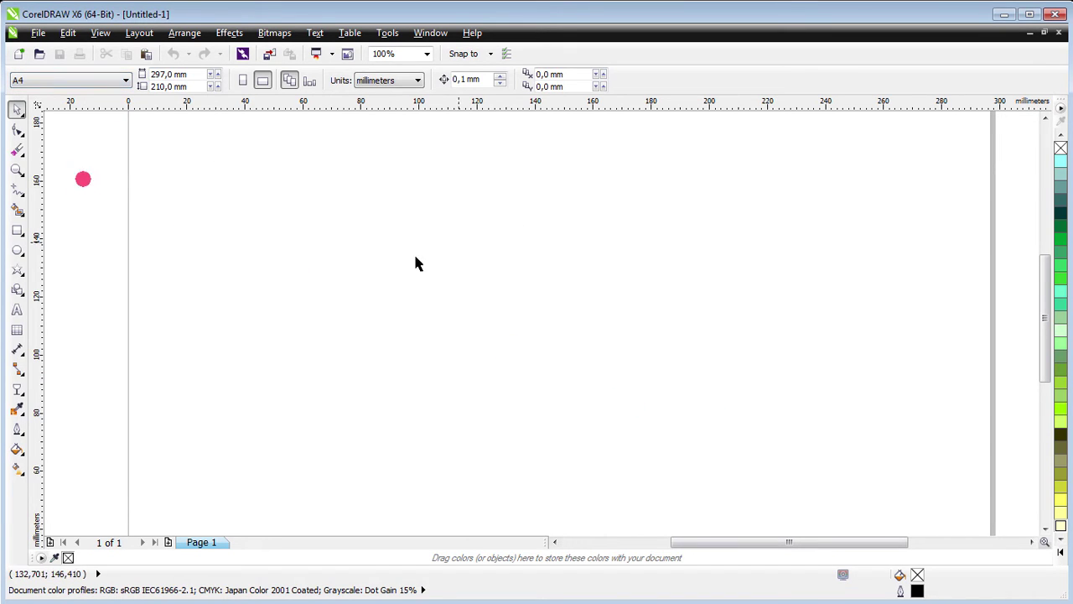
Step: Add the 'Missing You' artistic text, scale it up to about 68 pt and move it left and down
click(16, 310)
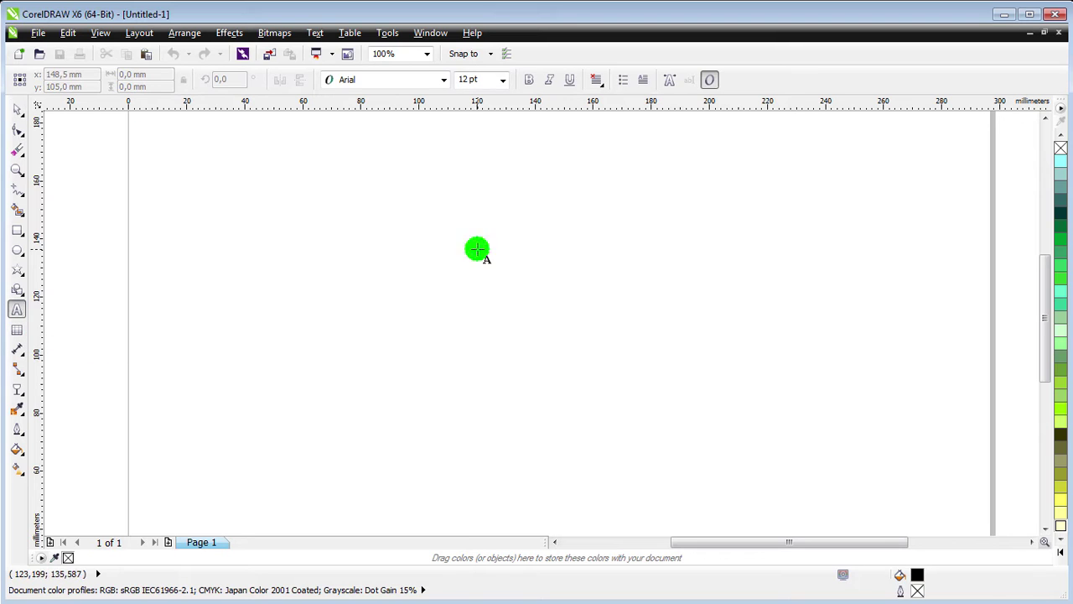
click(436, 266)
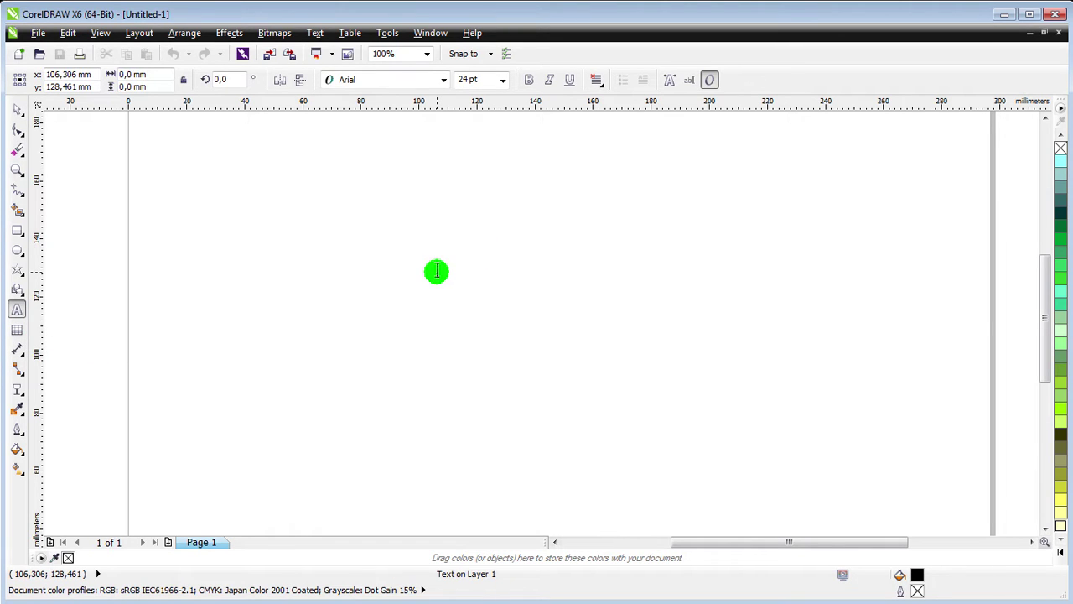
text(Missing)
text(You)
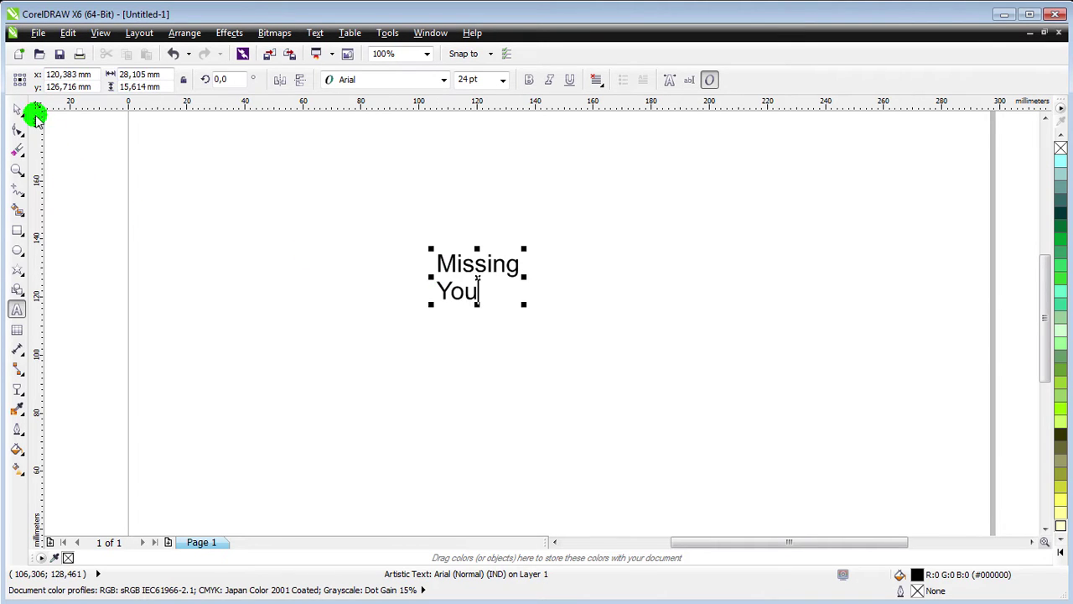
click(16, 110)
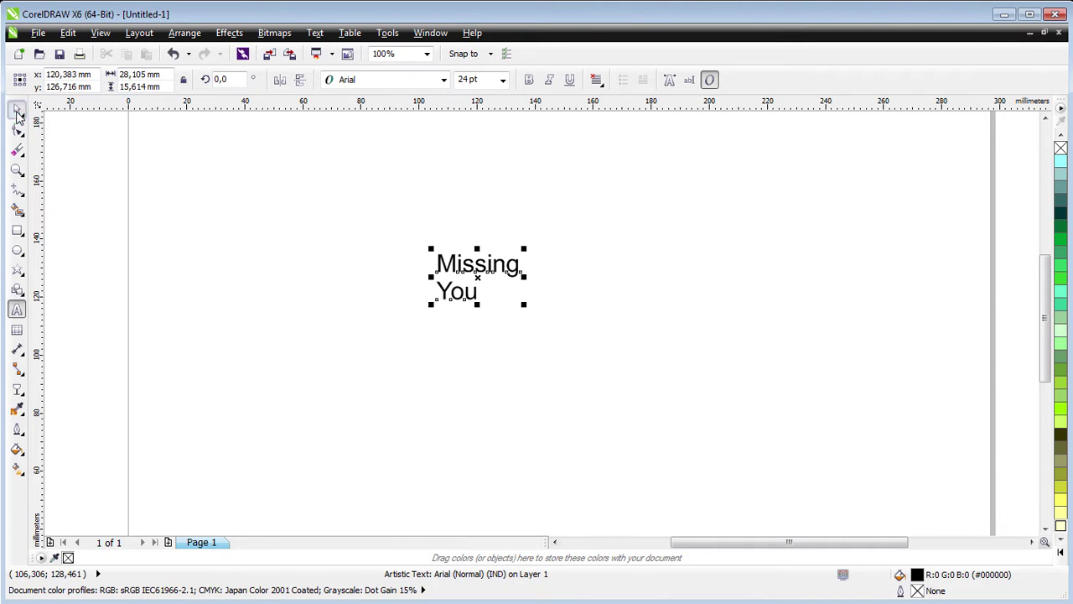
drag(524, 250, 964, 168)
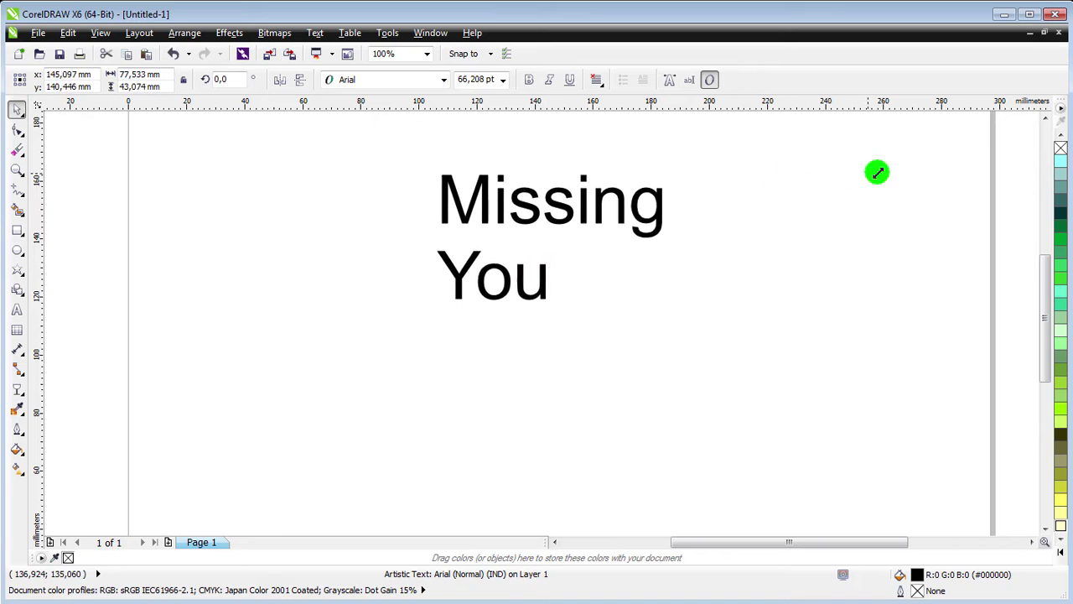
drag(527, 210, 434, 238)
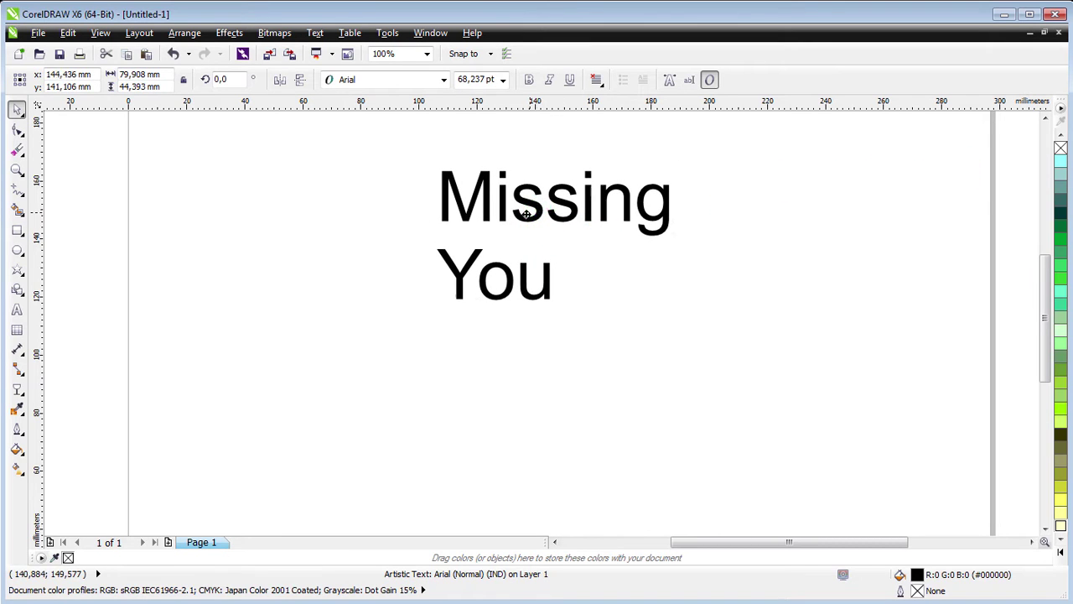
Step: Apply the Moonlights on the Beach font, then enlarge and reposition the lettering
click(407, 79)
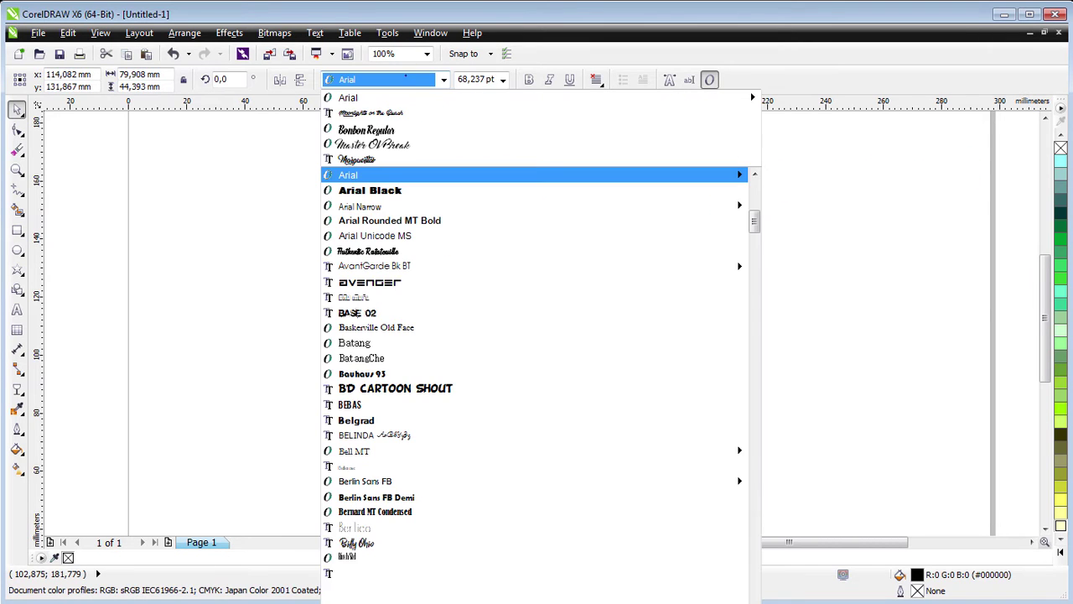
click(405, 115)
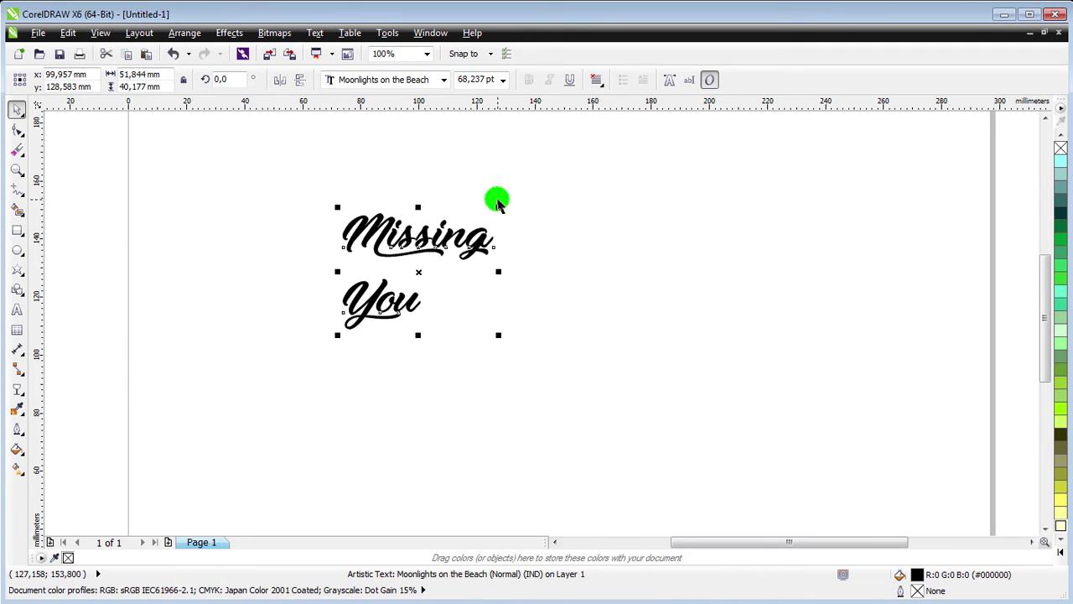
drag(498, 208, 666, 156)
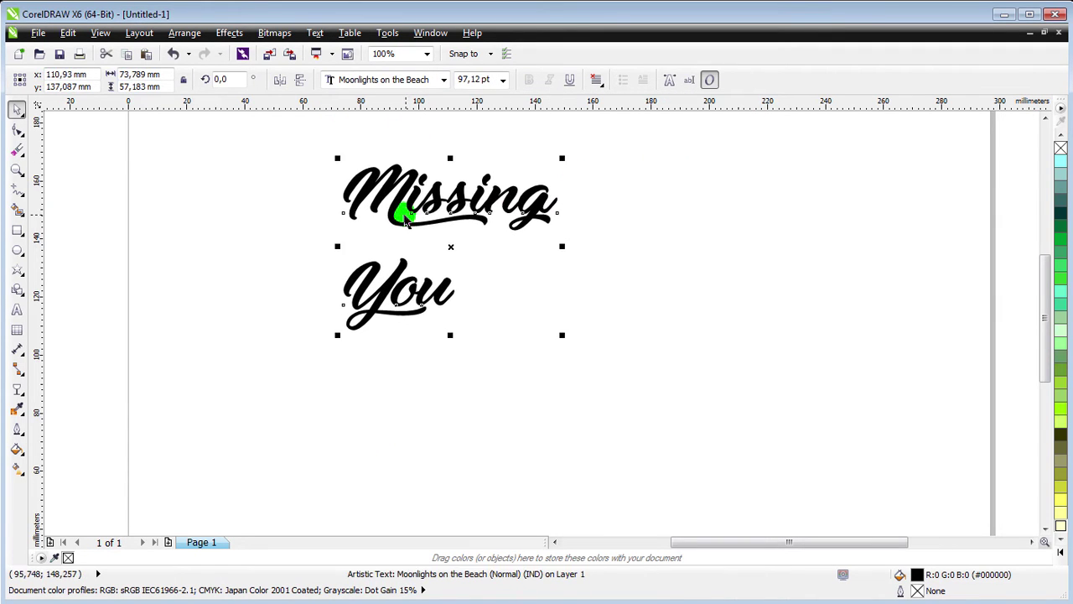
drag(400, 202, 370, 244)
Step: Break the text apart and move 'You' up to sit under 'Missing'
right_click(371, 246)
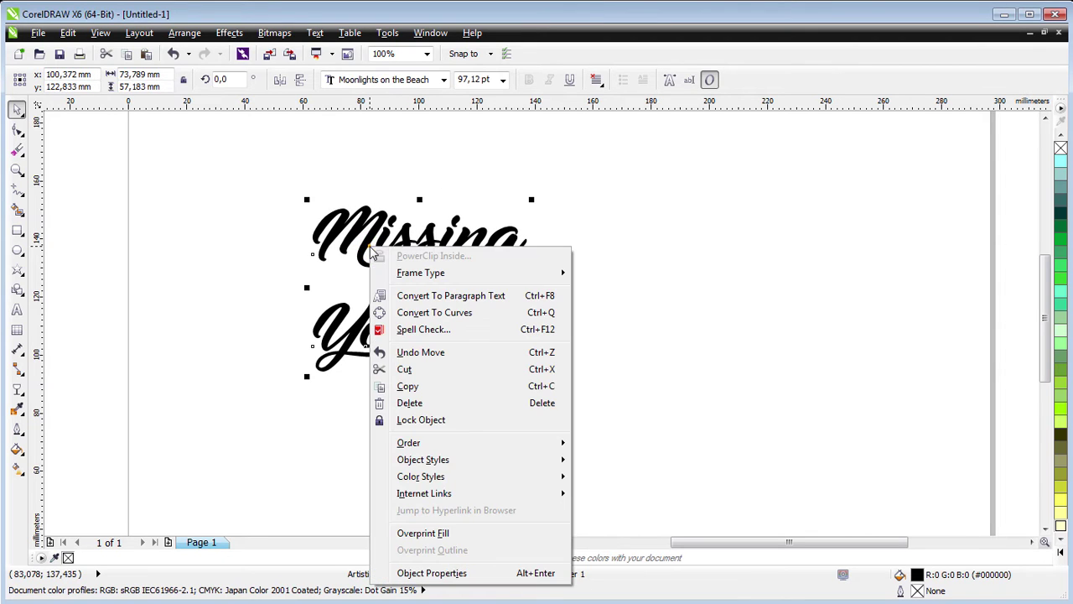
click(374, 226)
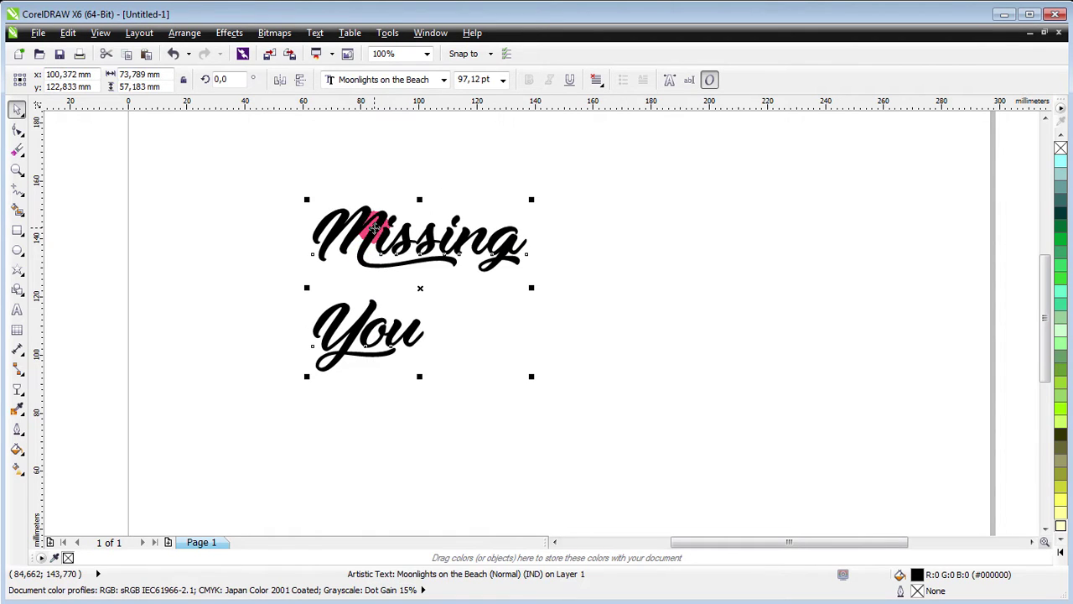
click(374, 228)
mouse_move(360, 307)
mouse_down()
mouse_move(438, 296)
mouse_move(424, 291)
mouse_up()
Step: Rotate the word 'Missing' to 10°
click(372, 245)
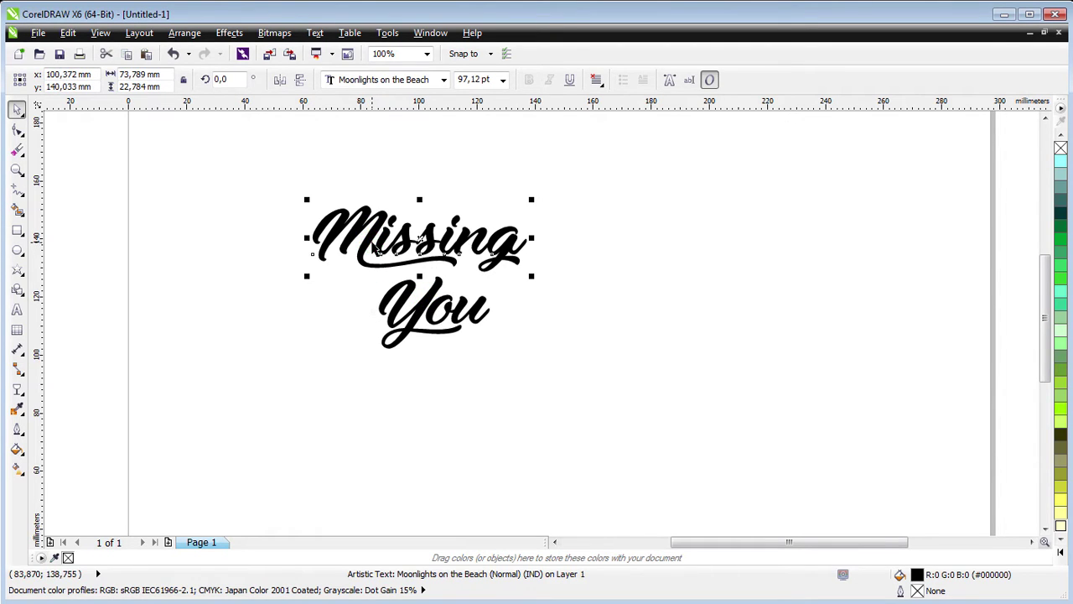
click(224, 79)
text(12)
click(200, 84)
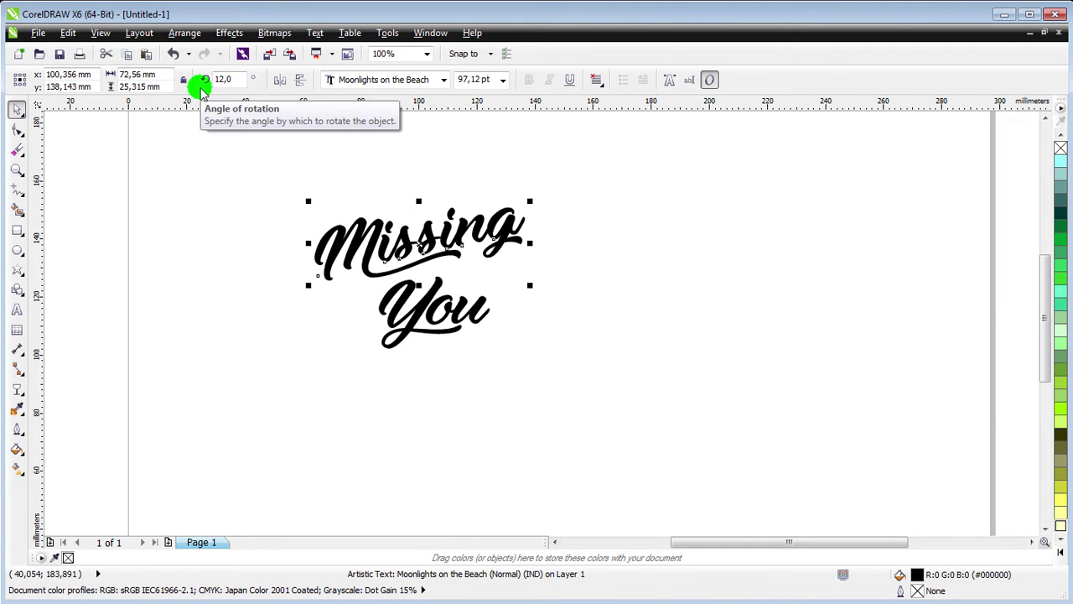
click(233, 79)
text(10)
key(Return)
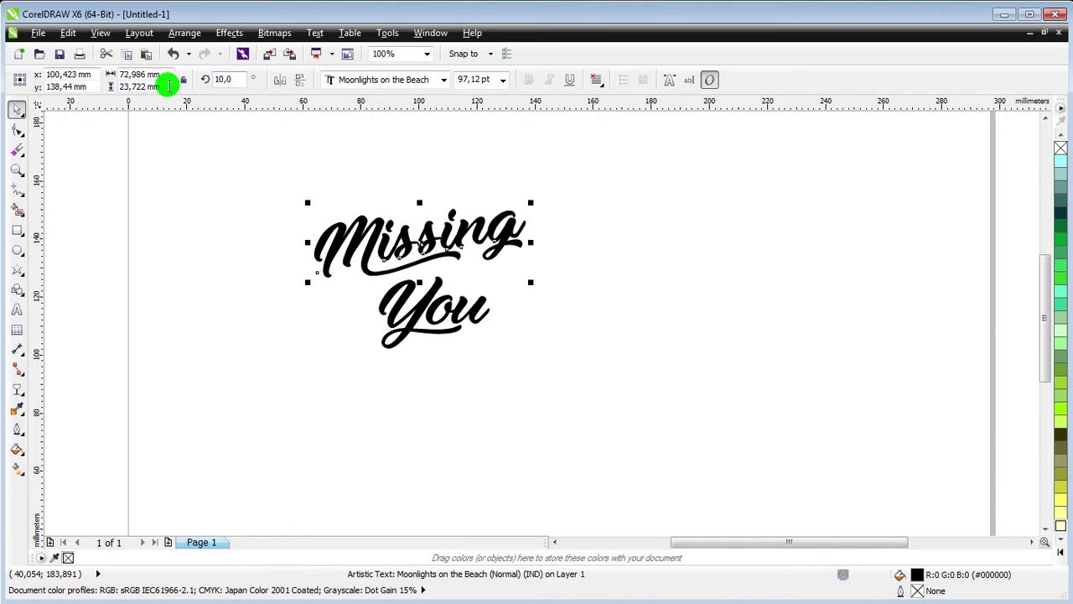
Step: Rotate 'You' to 10° and tuck it up and right beneath 'Missing'
click(397, 311)
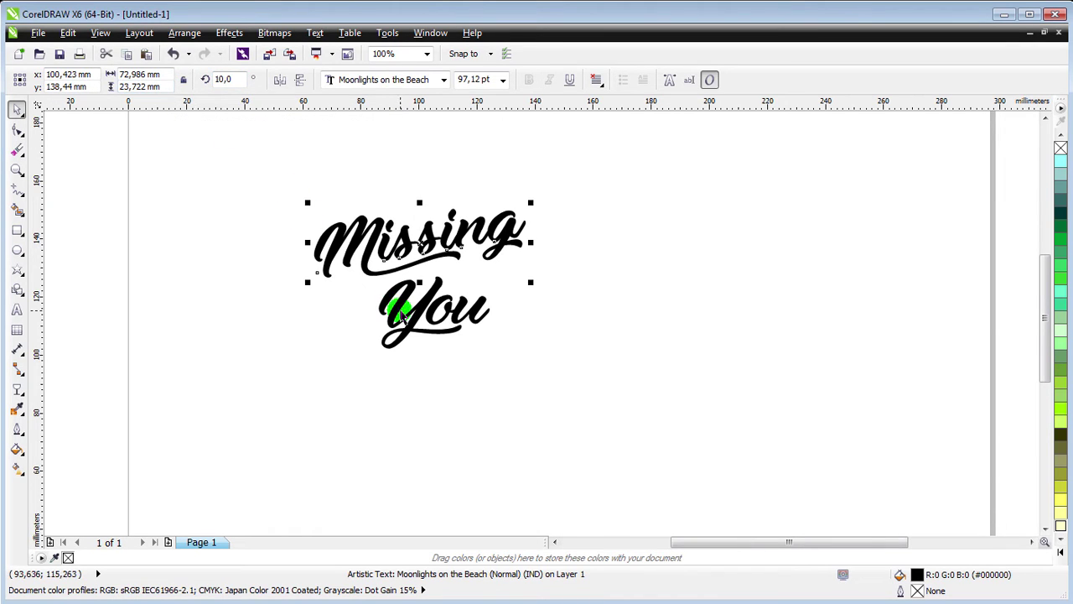
click(232, 81)
click(185, 83)
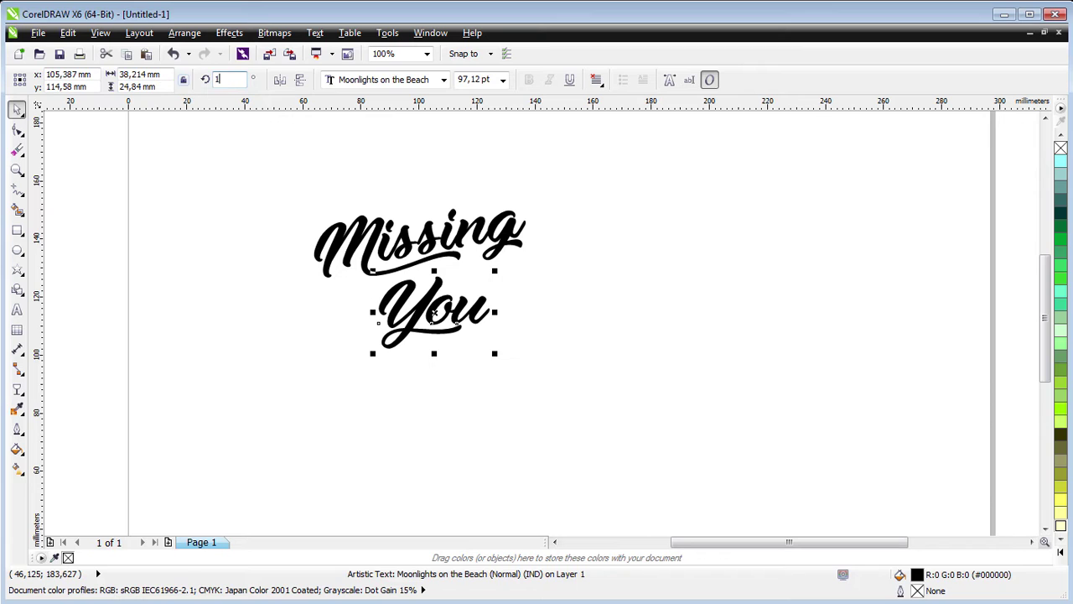
text(0)
key(Return)
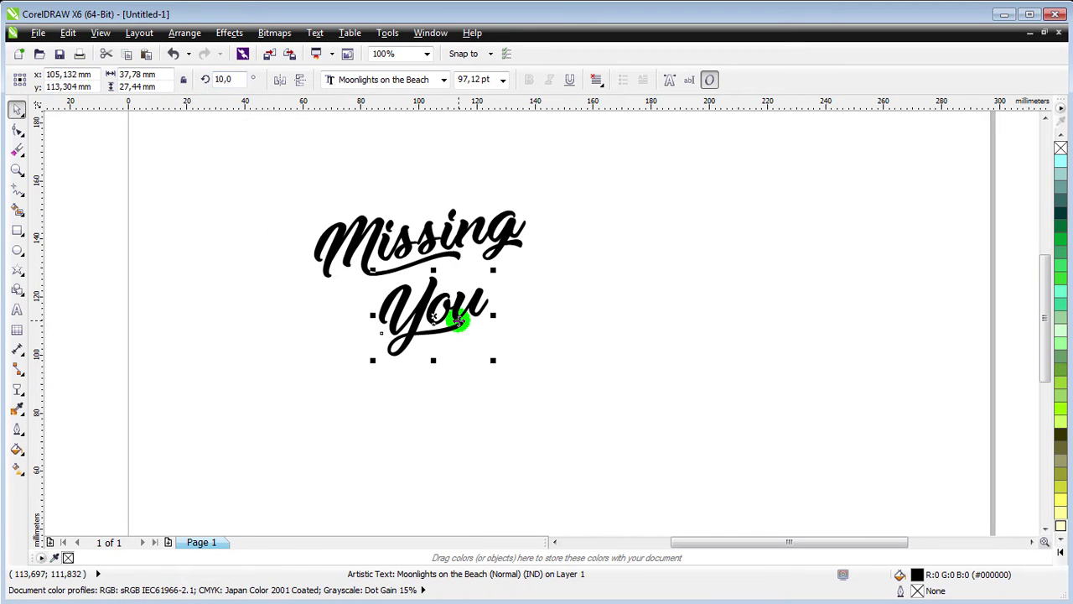
drag(424, 313, 442, 297)
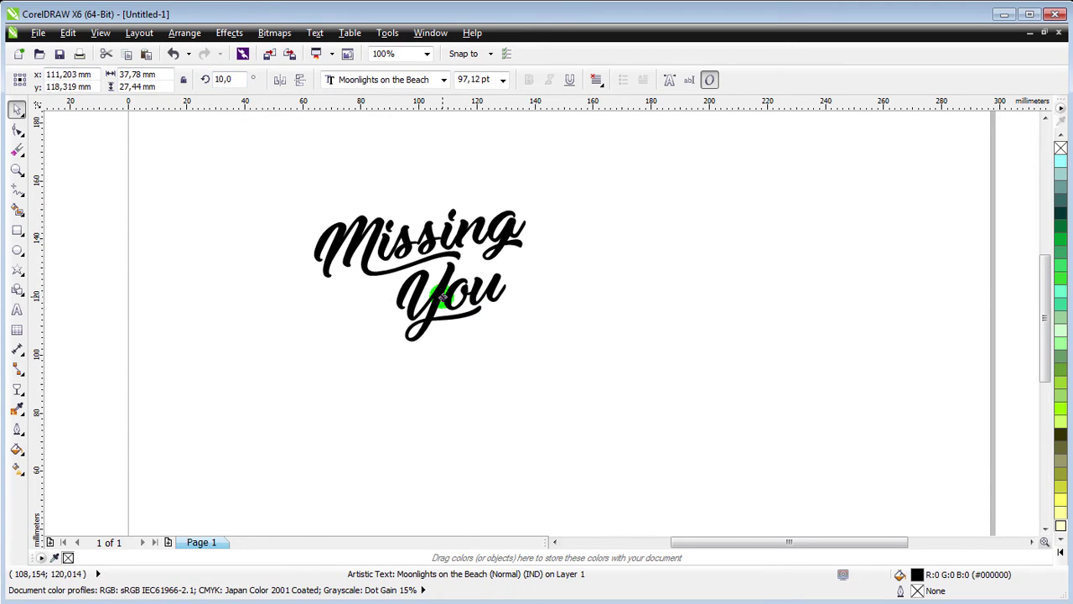
click(288, 283)
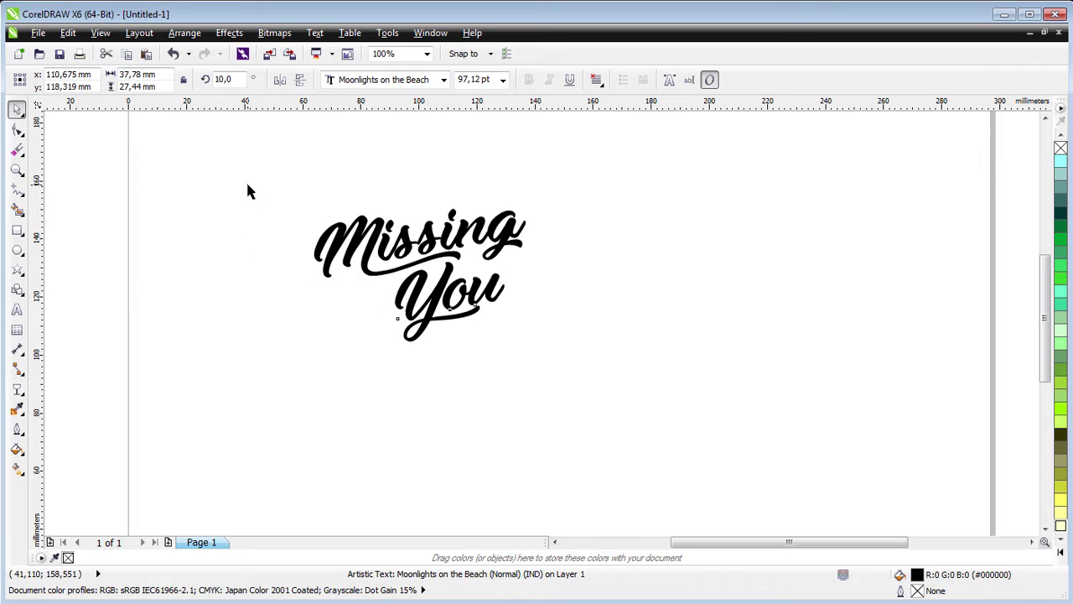
Step: Zoom into the lettering and drag the Shape tool spacing handle left to tighten 'Missing'
key(z)
drag(261, 165, 600, 365)
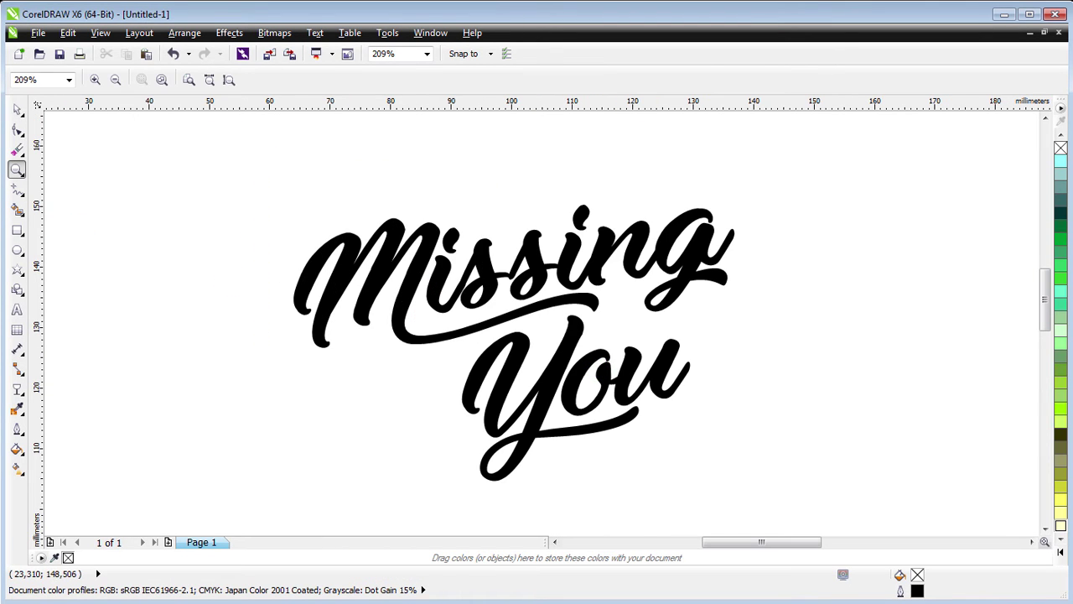
click(16, 109)
click(508, 253)
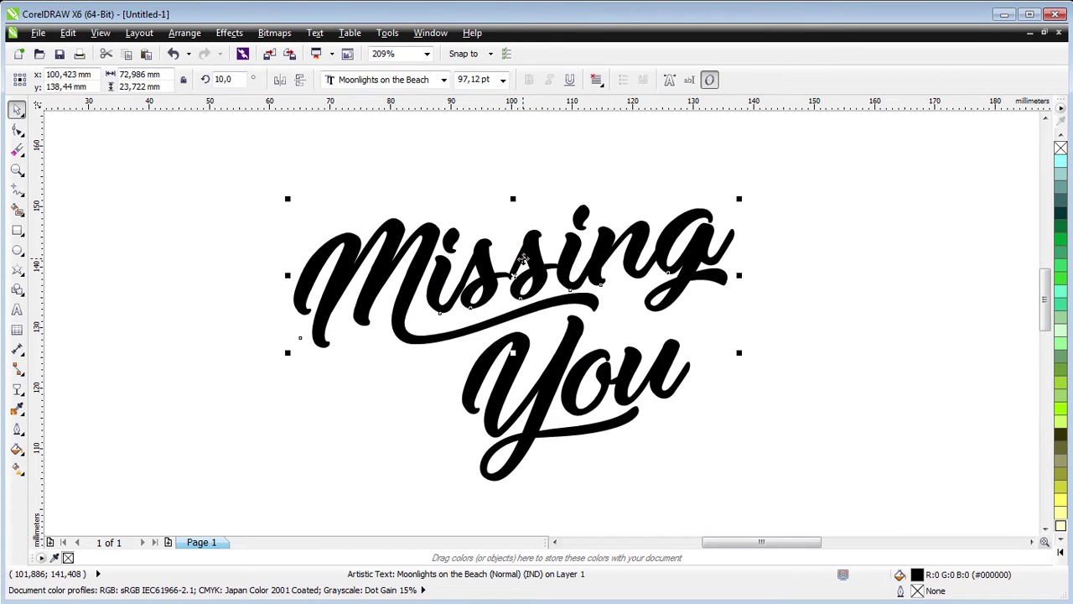
click(17, 129)
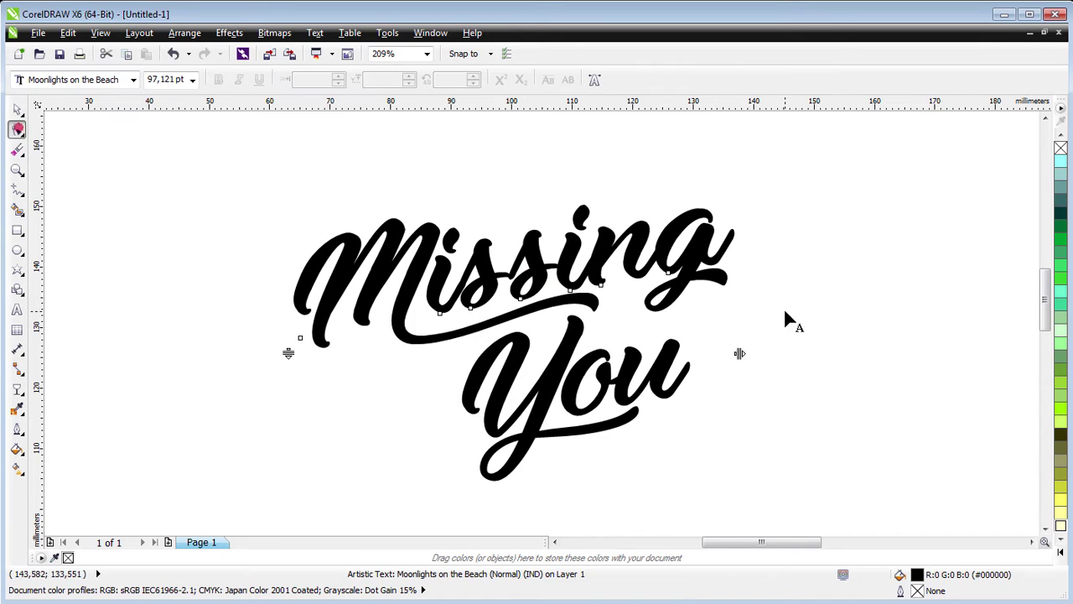
drag(741, 353, 713, 363)
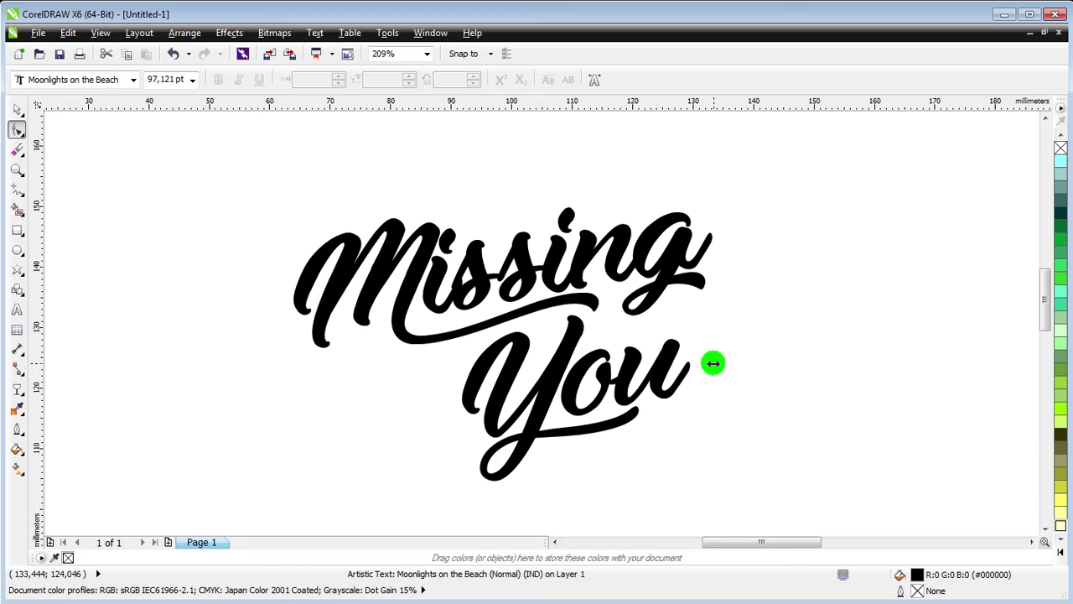
click(17, 109)
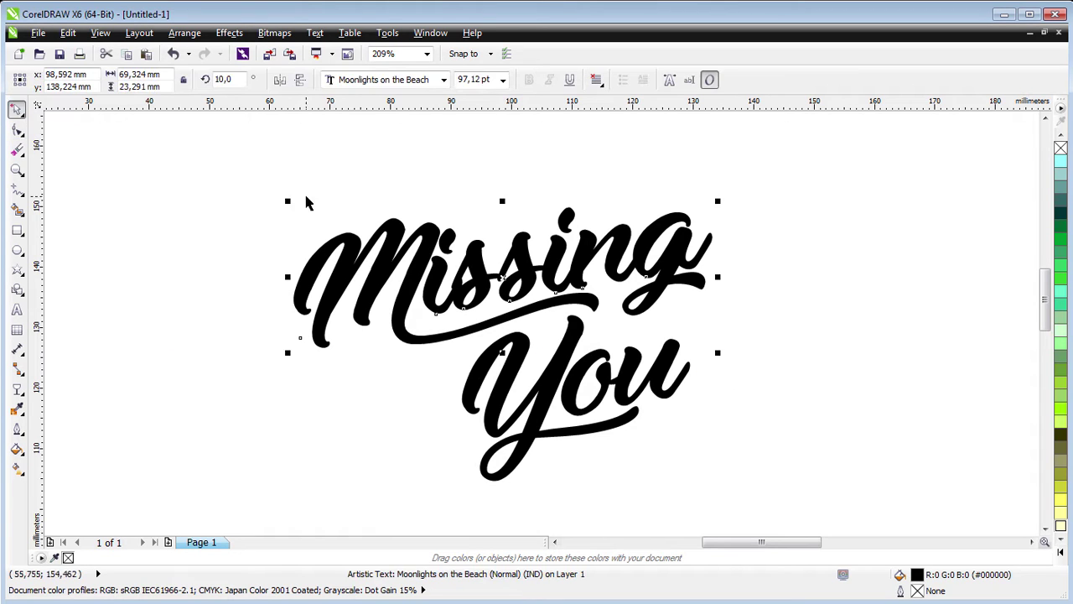
click(533, 301)
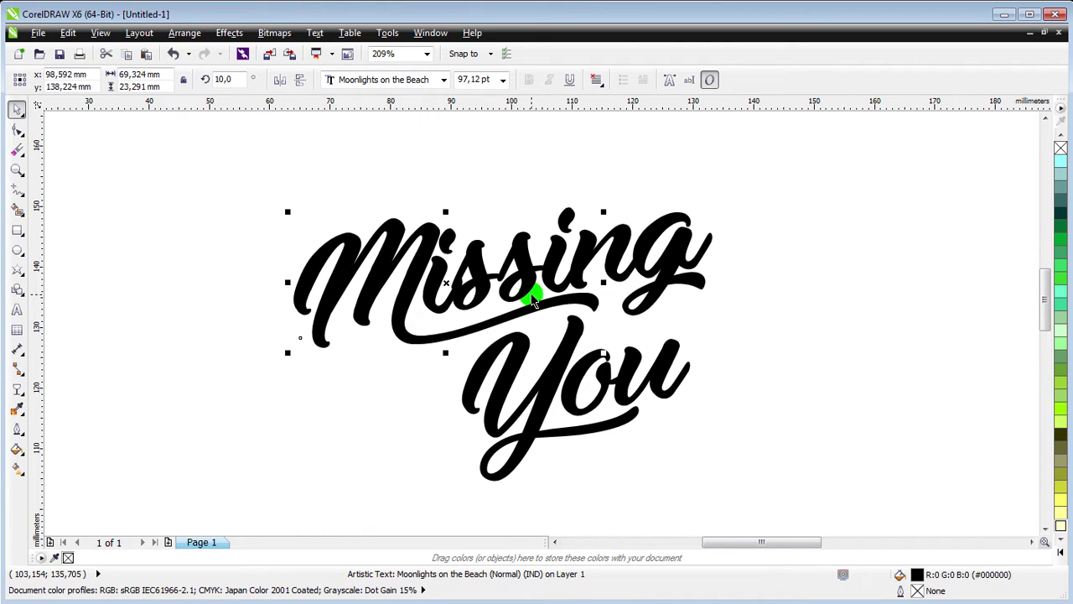
click(565, 351)
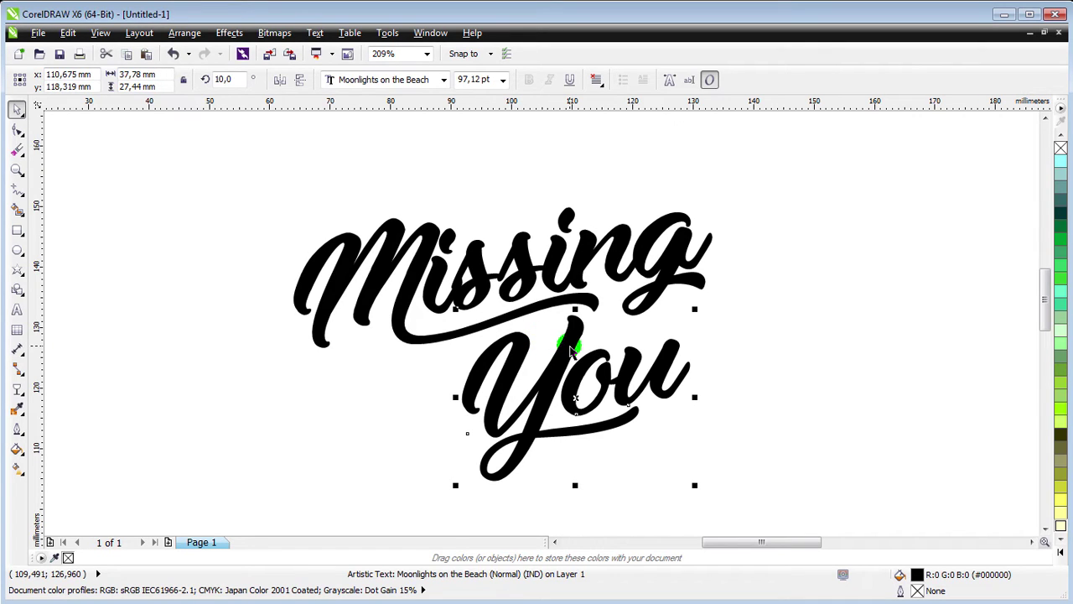
click(435, 260)
click(440, 263)
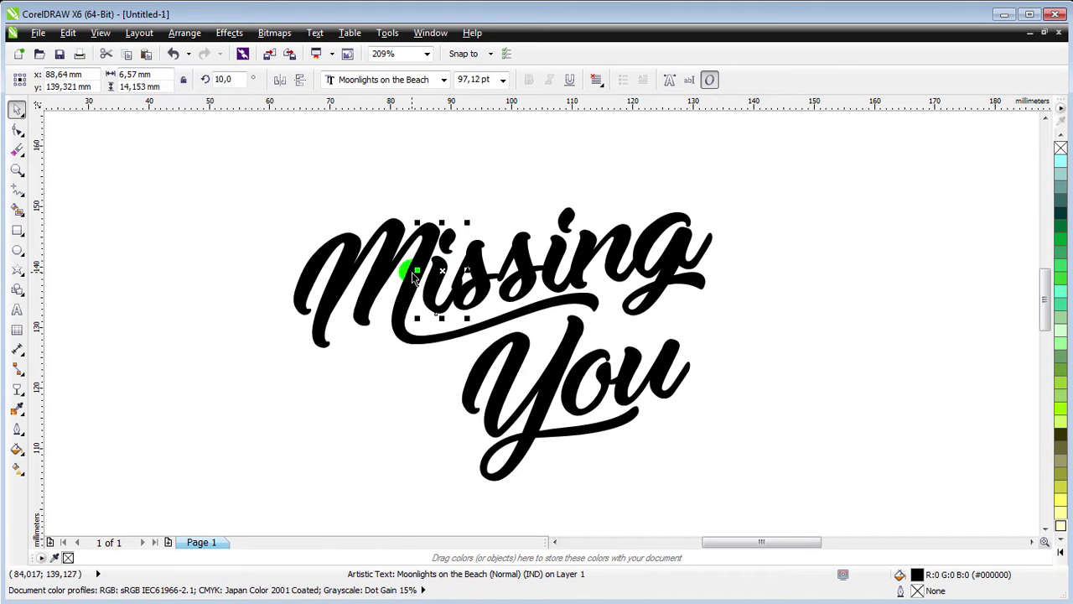
click(386, 258)
drag(390, 250, 352, 262)
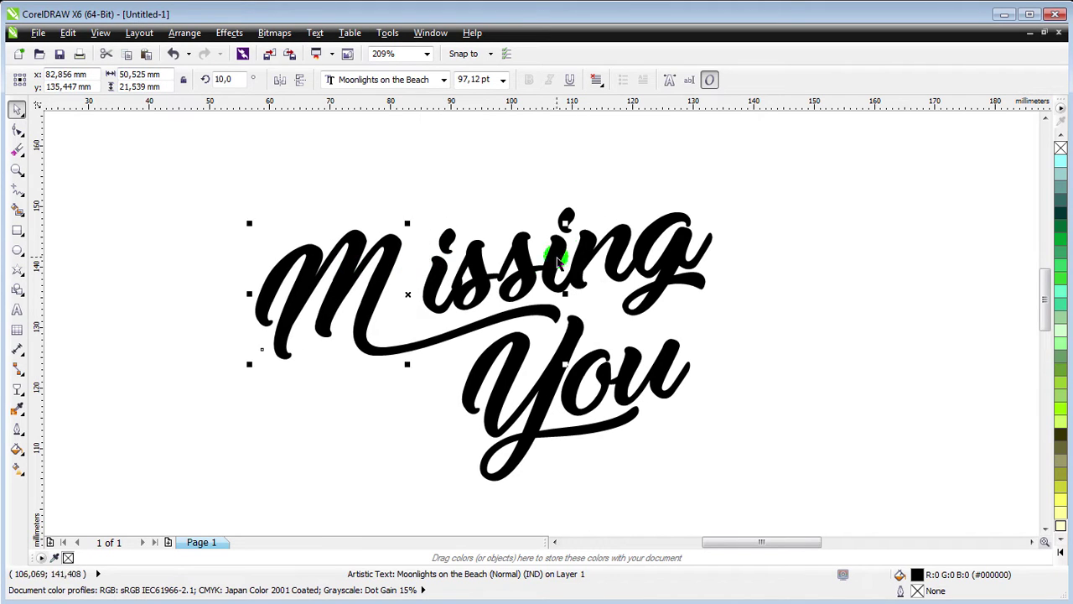
key(ctrl+z)
drag(646, 223, 683, 214)
key(ctrl+z)
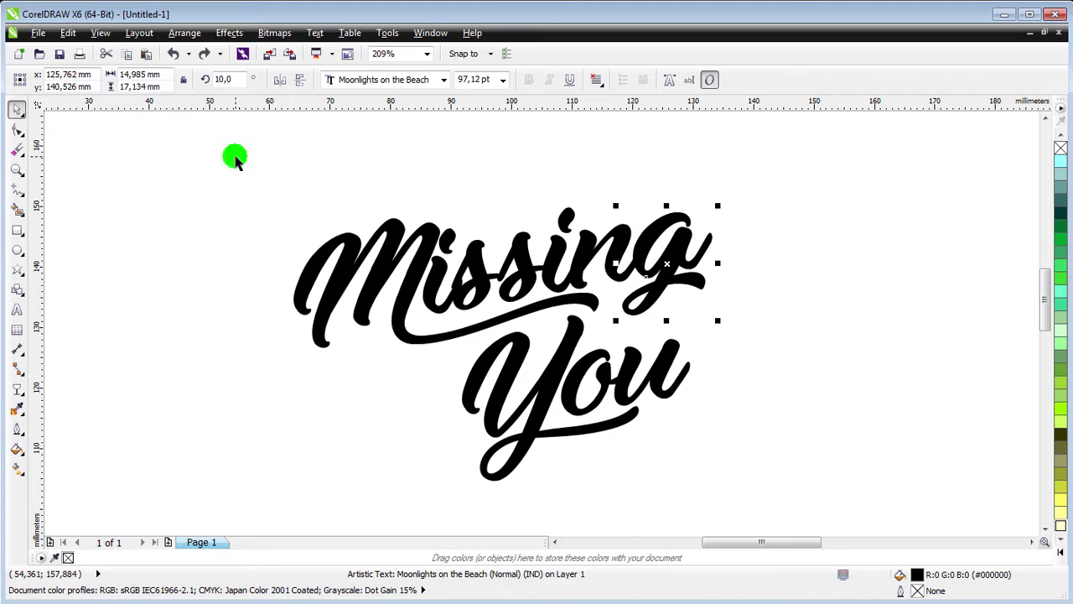
click(235, 162)
mouse_move(223, 139)
mouse_down()
mouse_move(827, 328)
mouse_move(842, 356)
mouse_up()
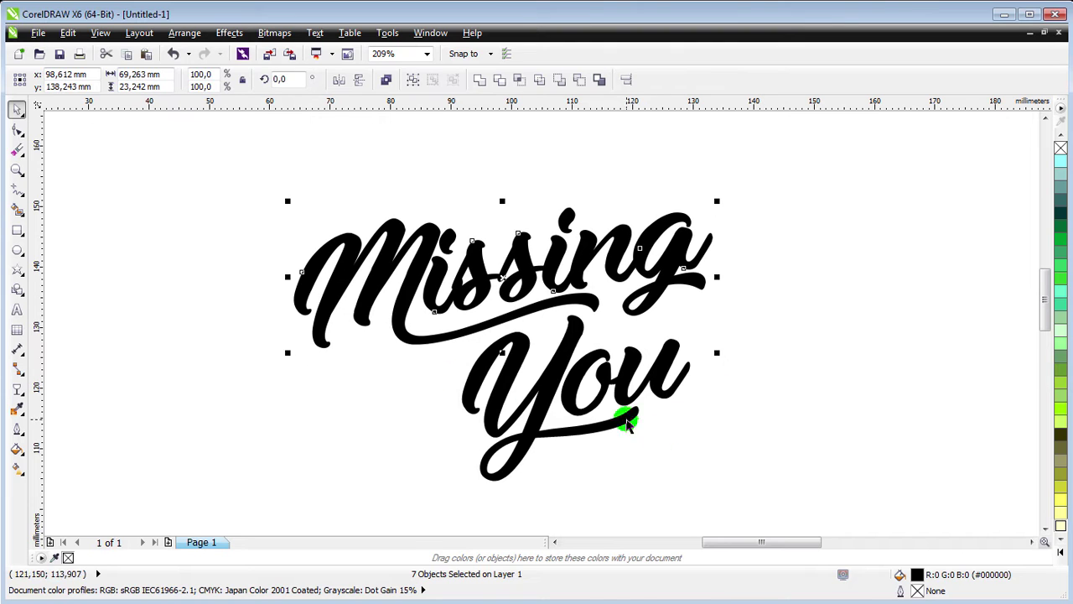
click(423, 373)
mouse_move(416, 507)
mouse_down()
mouse_move(707, 366)
mouse_move(735, 314)
mouse_up()
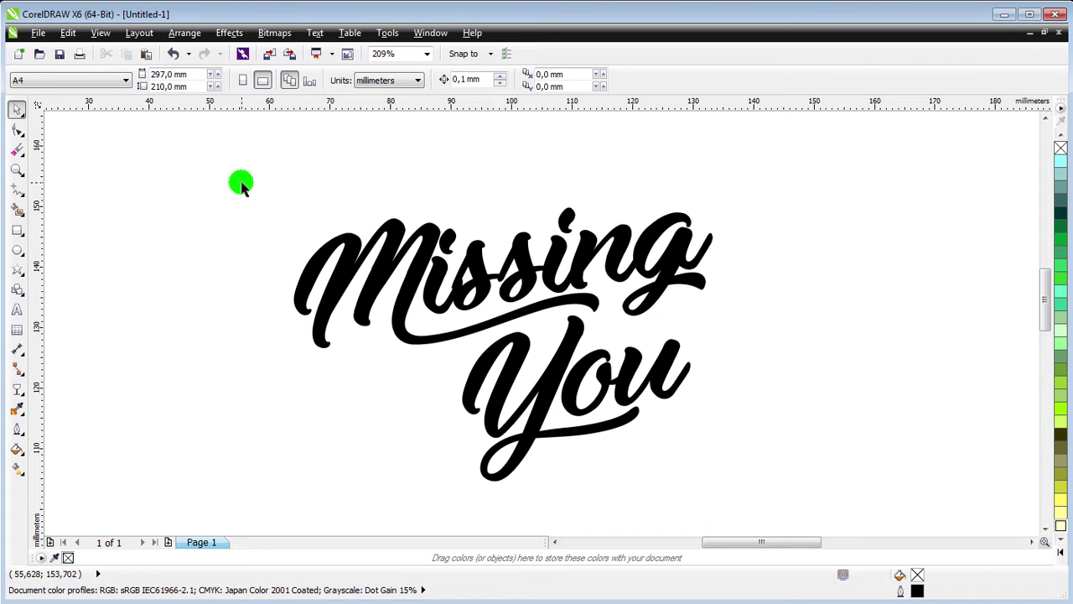
Step: Select the g of 'Missing' and zoom in closely on it
key(z)
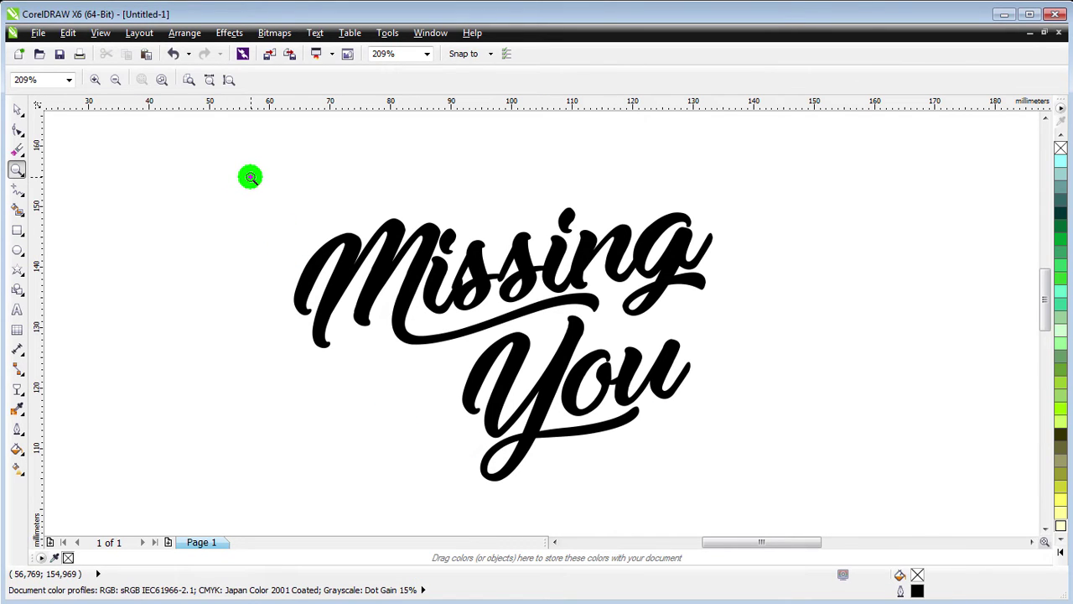
click(17, 109)
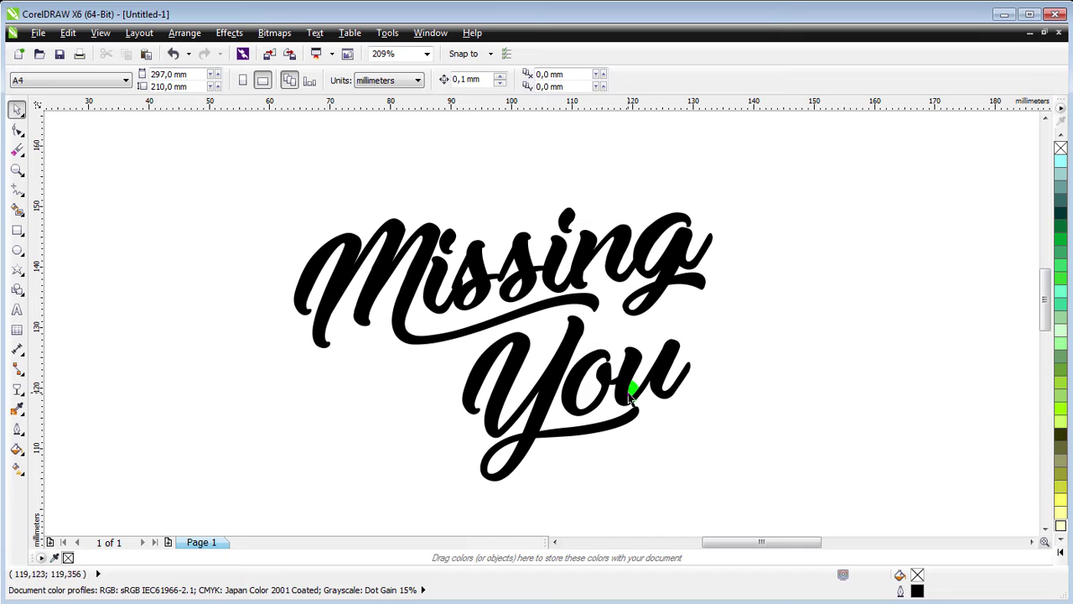
drag(625, 380, 621, 374)
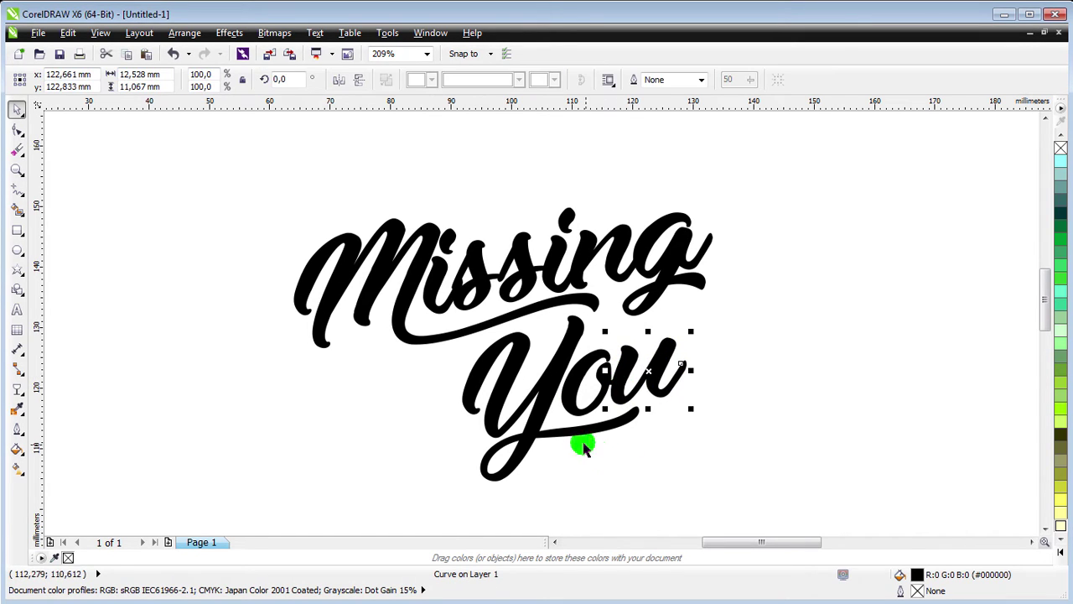
click(680, 243)
key(z)
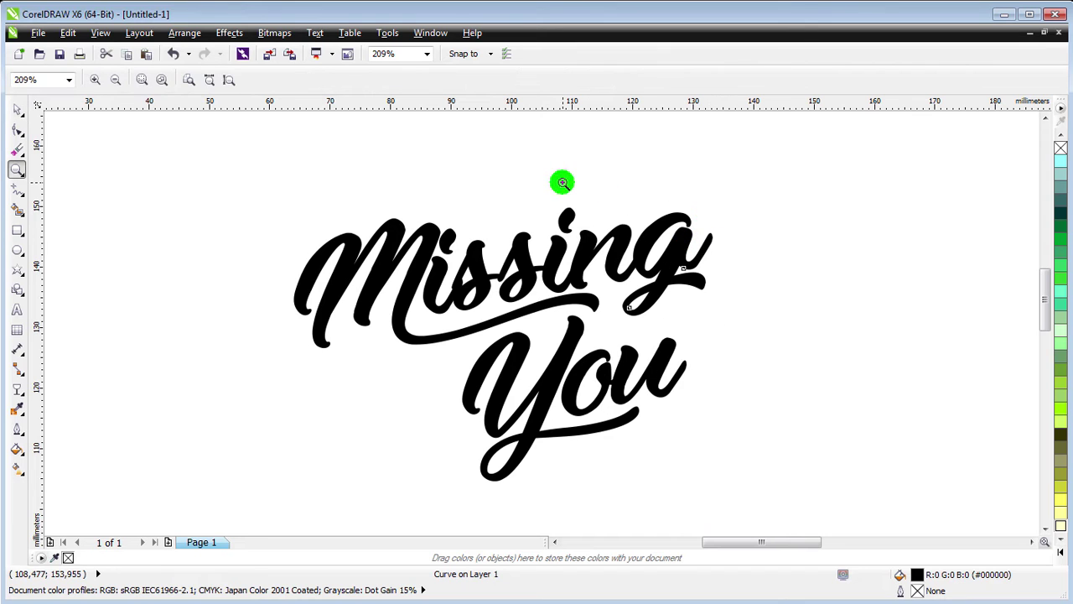
drag(563, 179, 801, 346)
click(16, 175)
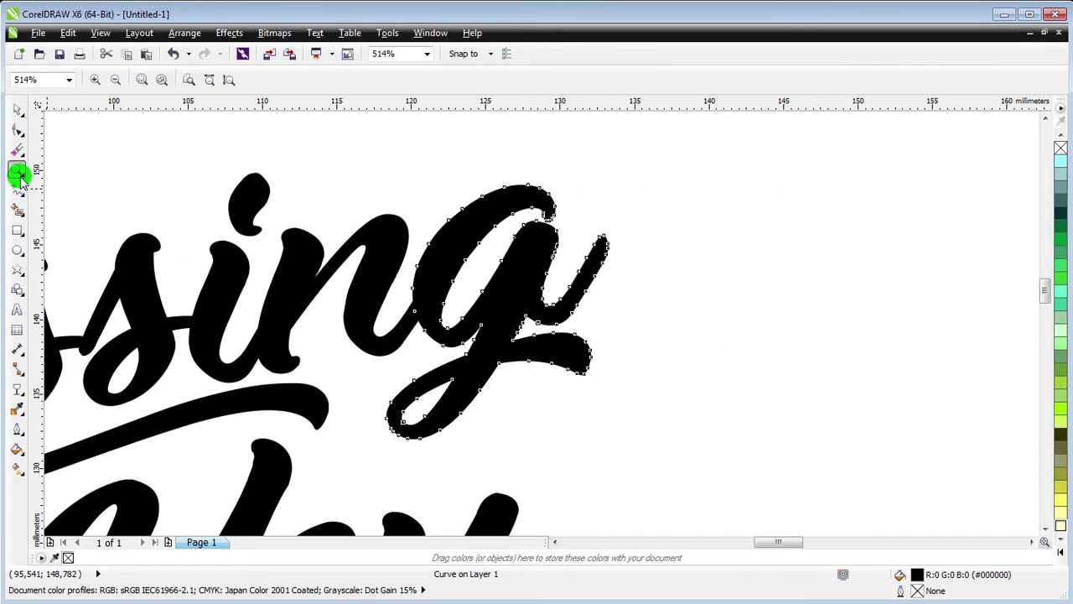
click(17, 109)
click(426, 261)
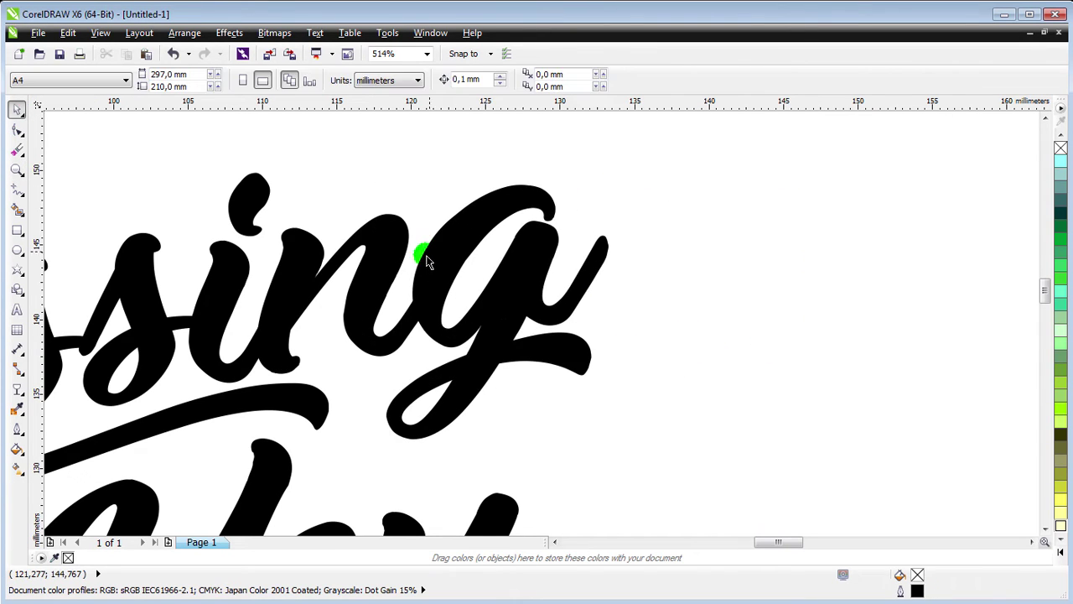
click(498, 329)
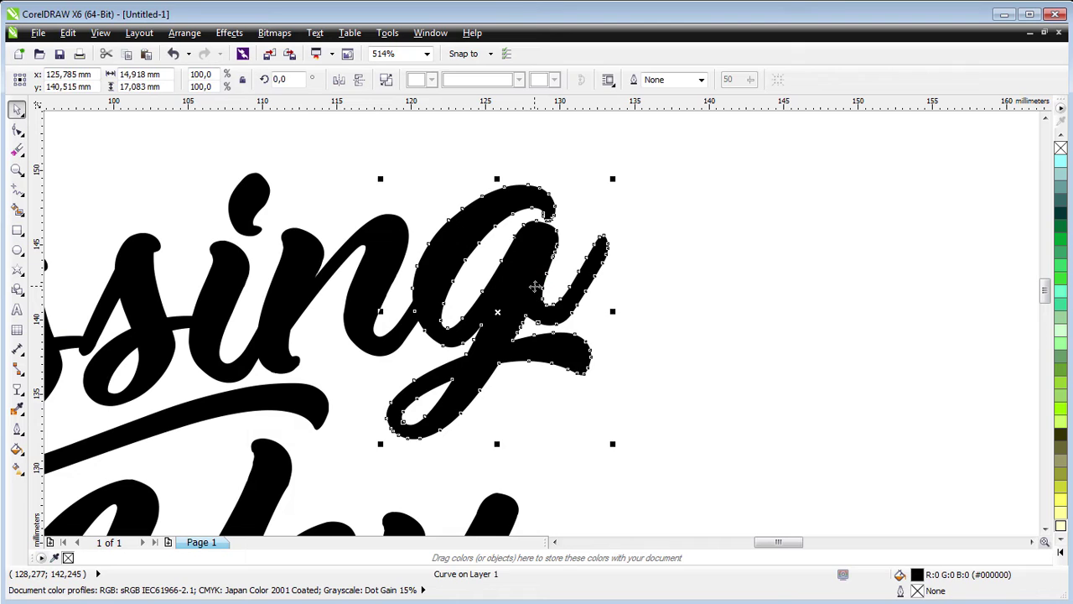
Step: Delete the nodes along the g's swash tail, leaving a short pointed stub
click(19, 130)
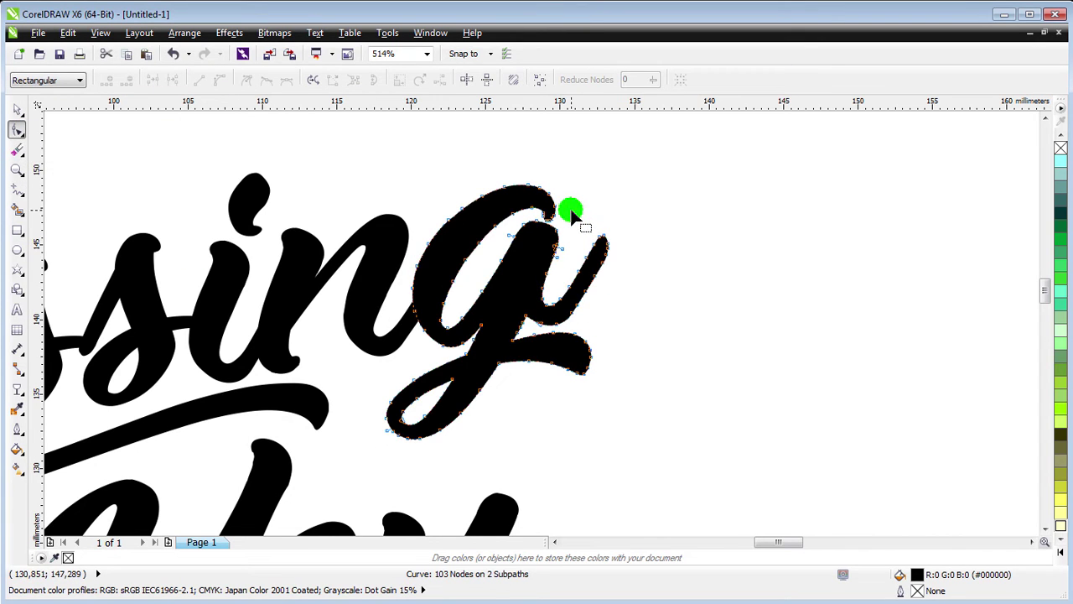
mouse_move(568, 209)
mouse_down()
mouse_move(618, 303)
mouse_move(599, 325)
mouse_up()
key(Delete)
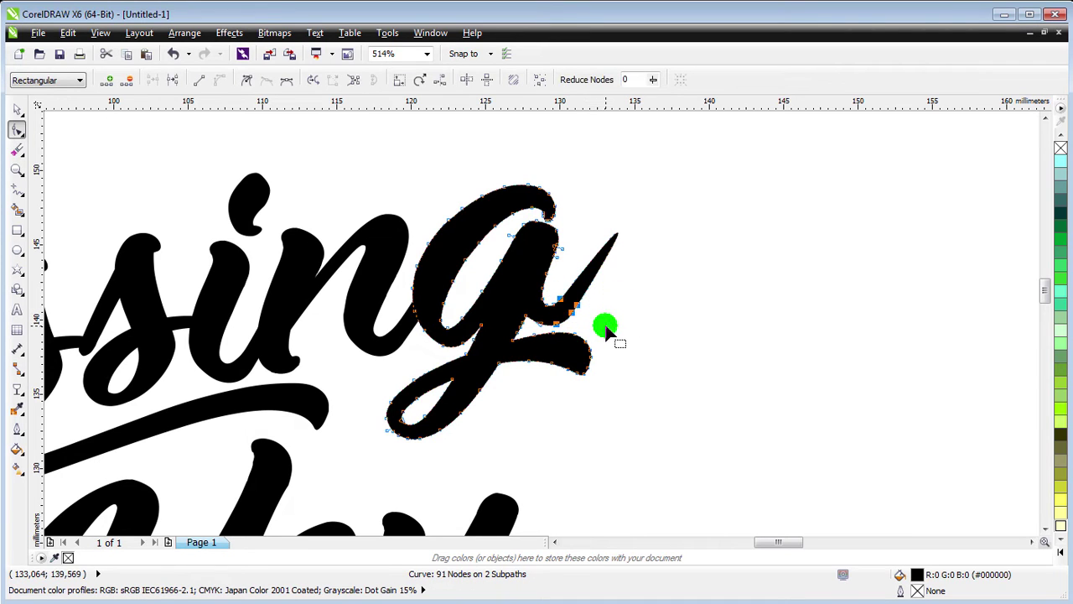
key(Delete)
click(549, 321)
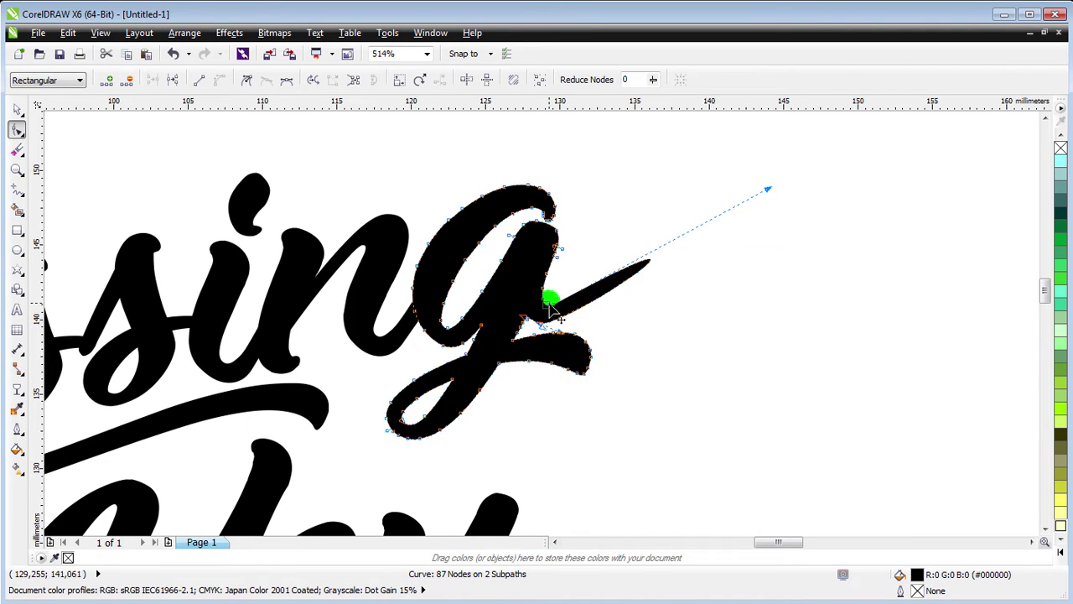
key(Delete)
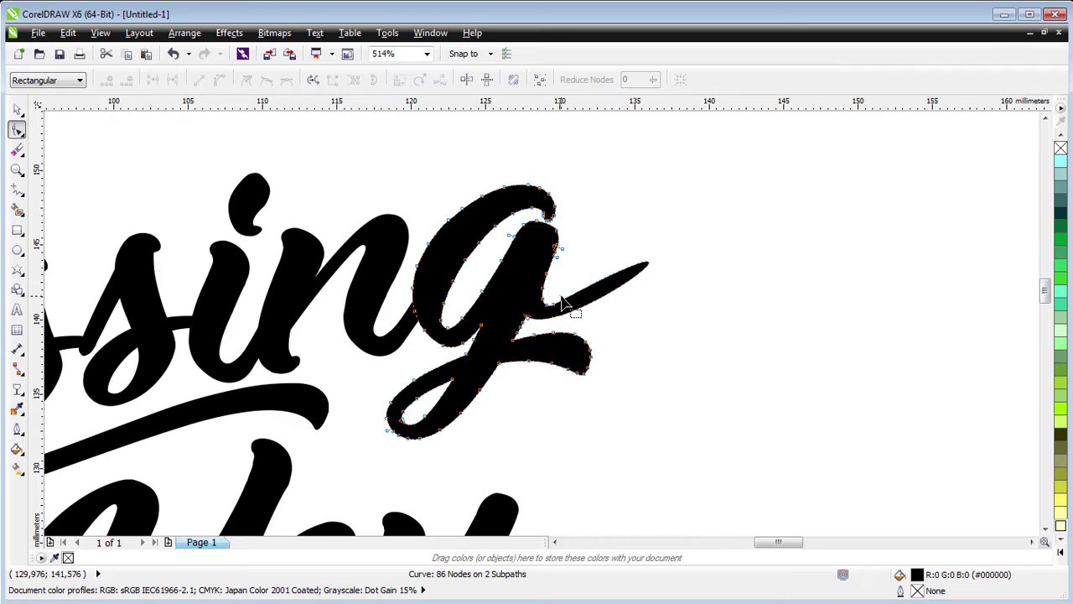
drag(543, 316, 560, 302)
key(Delete)
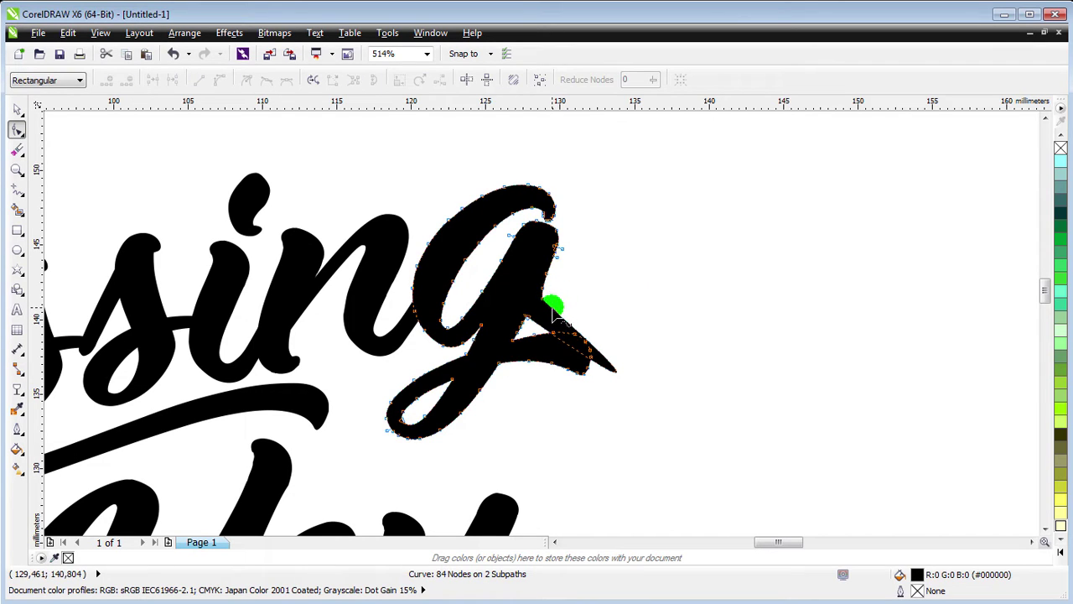
Step: Convert the stub segment to a curve and delete the leftover and stray nodes on the g
click(552, 309)
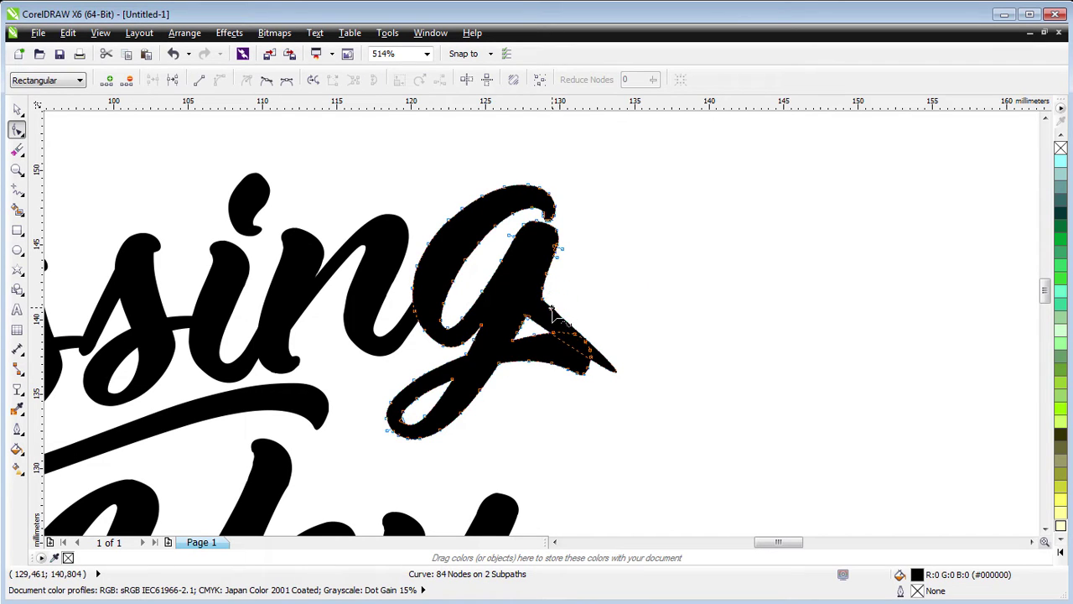
click(197, 83)
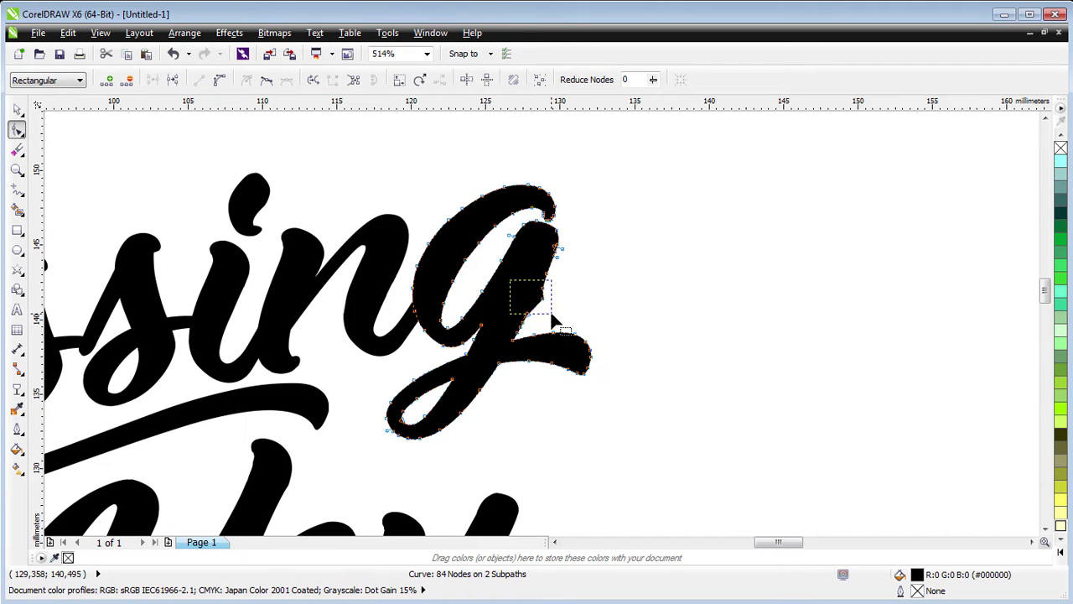
drag(552, 321, 571, 326)
key(Delete)
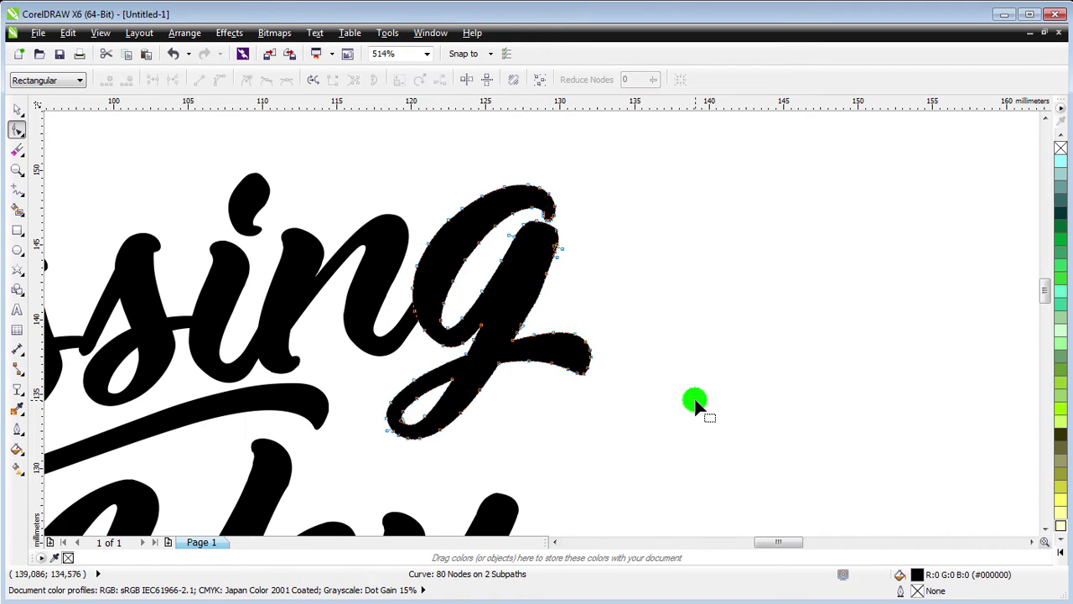
click(546, 273)
key(Delete)
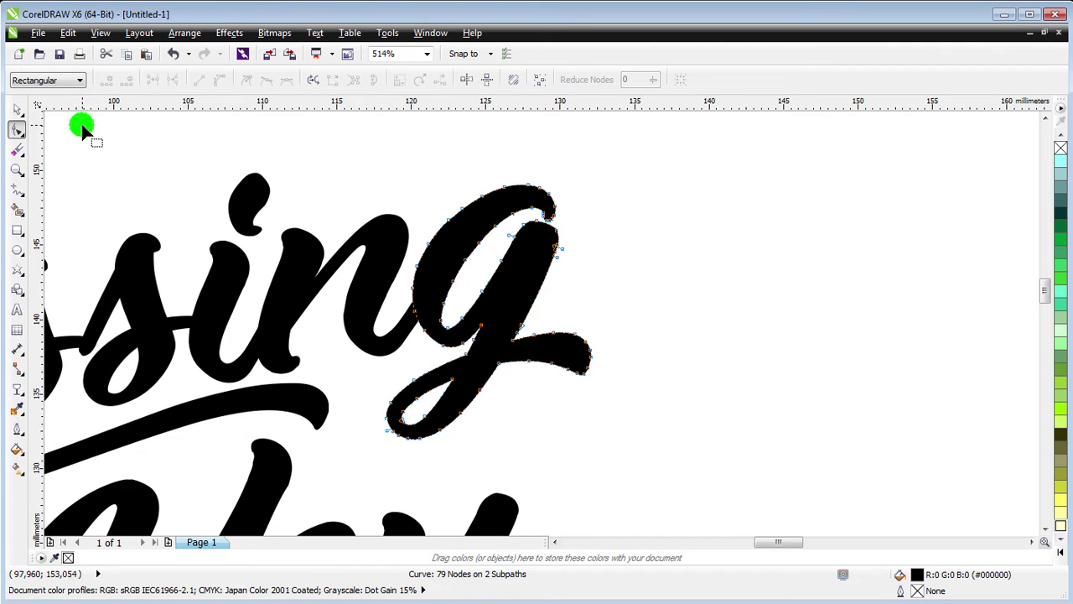
click(17, 109)
Step: Break one i of 'Missing' apart and delete its dot
click(211, 178)
click(244, 192)
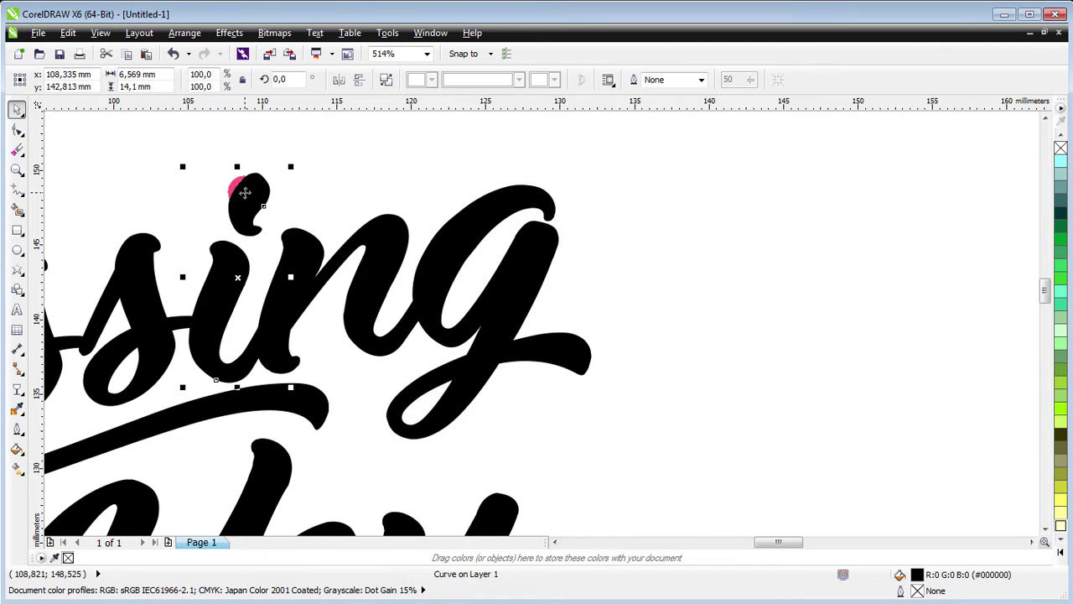
key(F4)
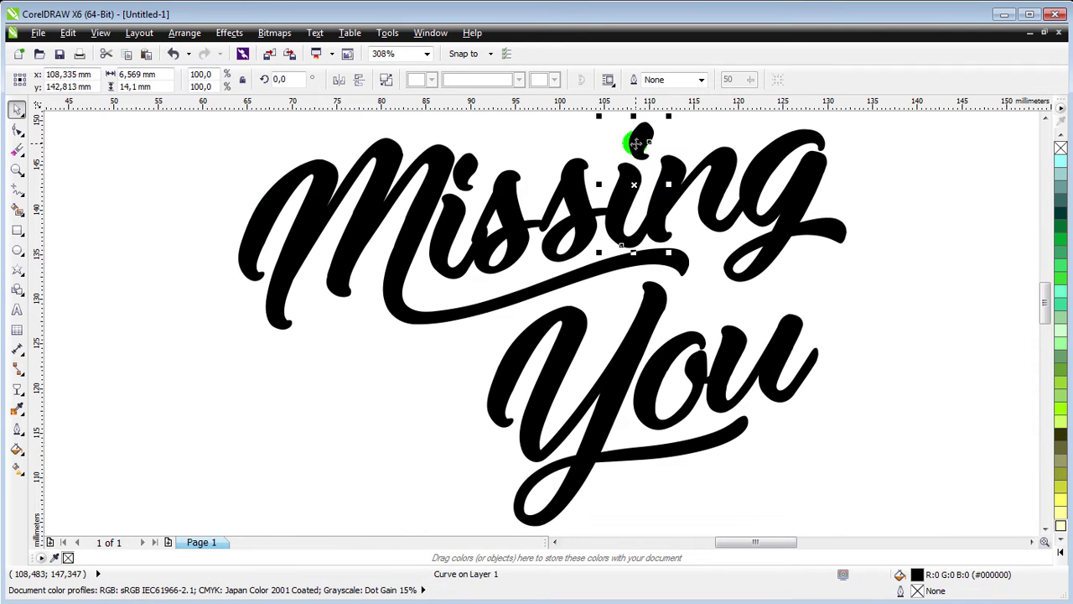
click(385, 79)
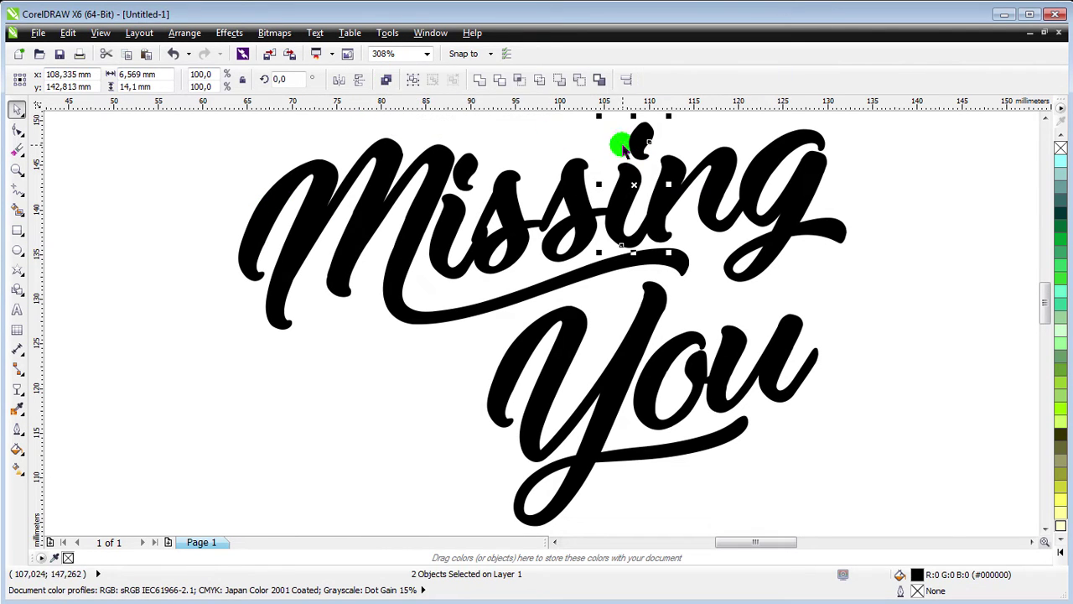
click(593, 134)
click(639, 144)
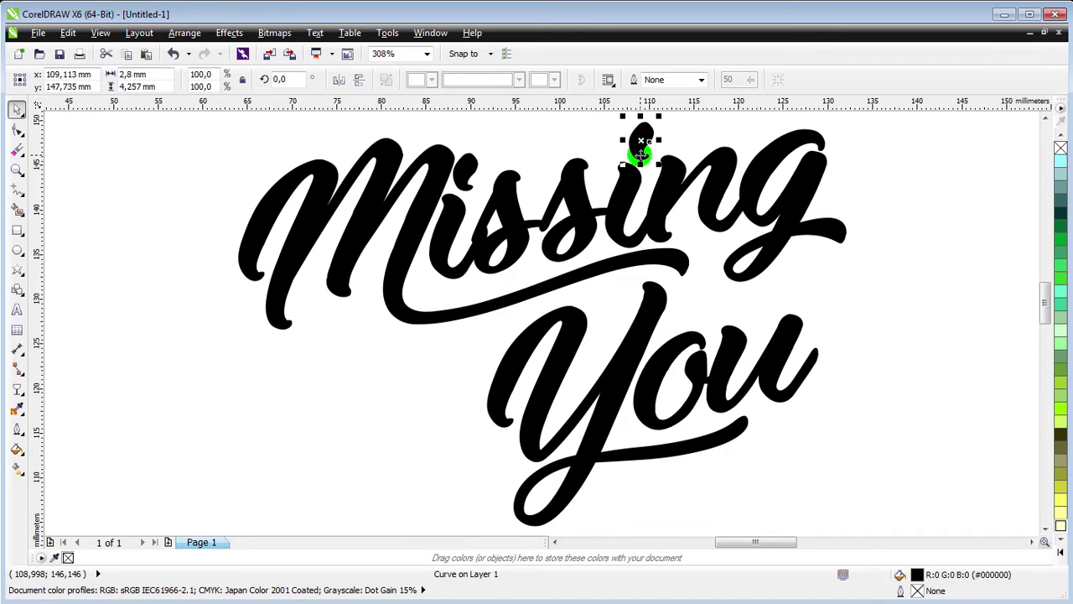
key(Delete)
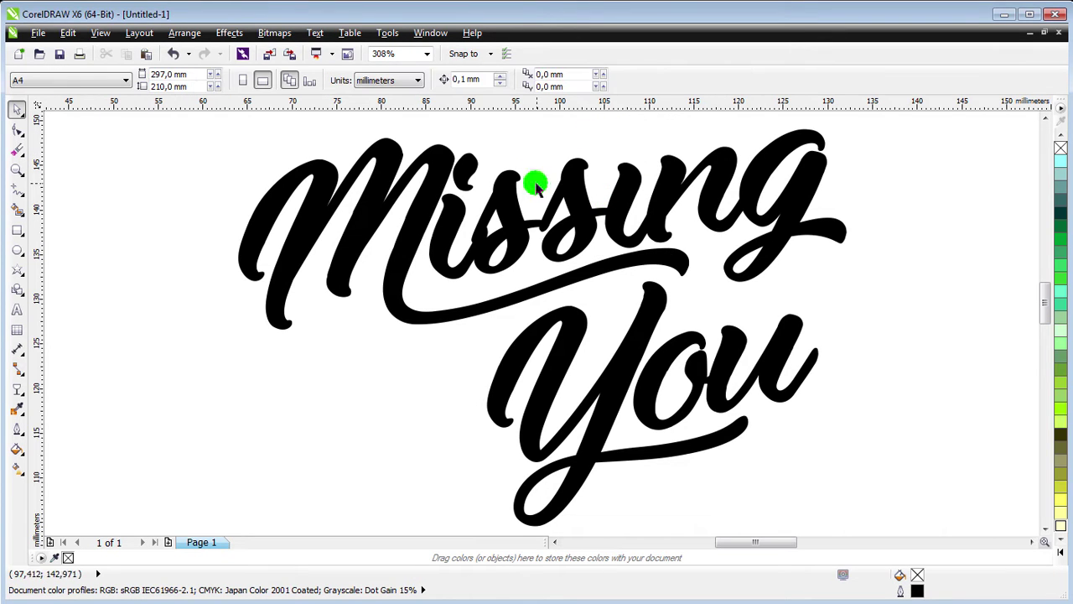
Step: Split the first i of 'Missing' into separate stem and dot
click(469, 172)
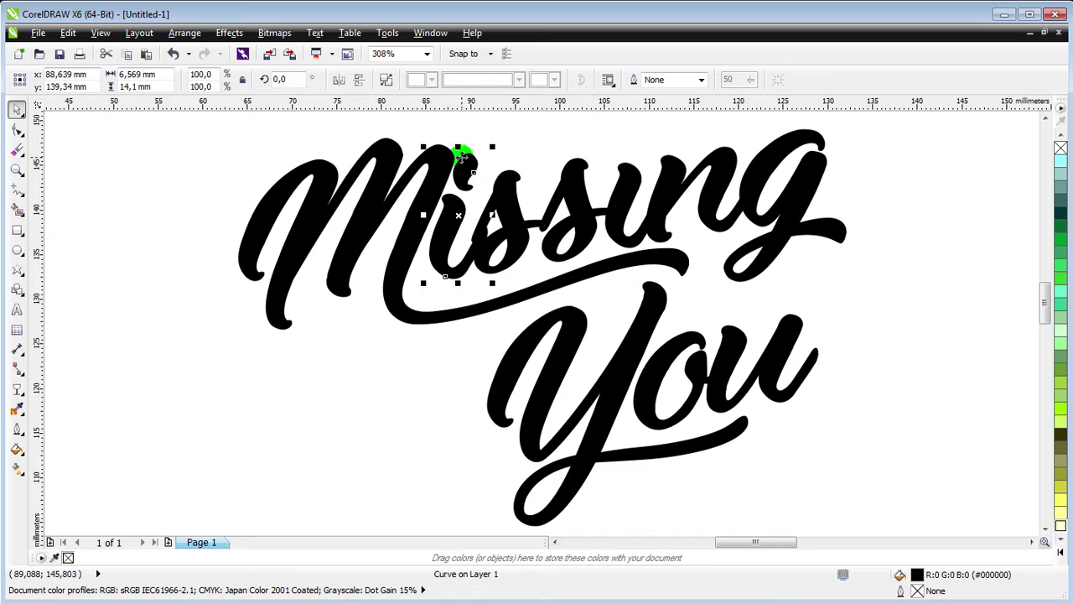
shift+click(460, 158)
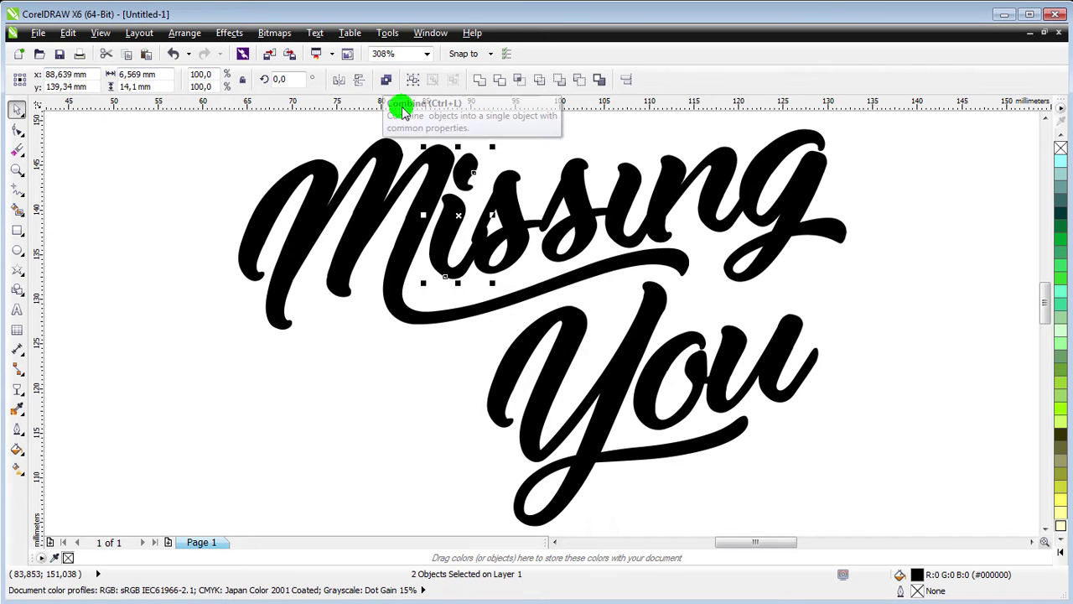
click(520, 141)
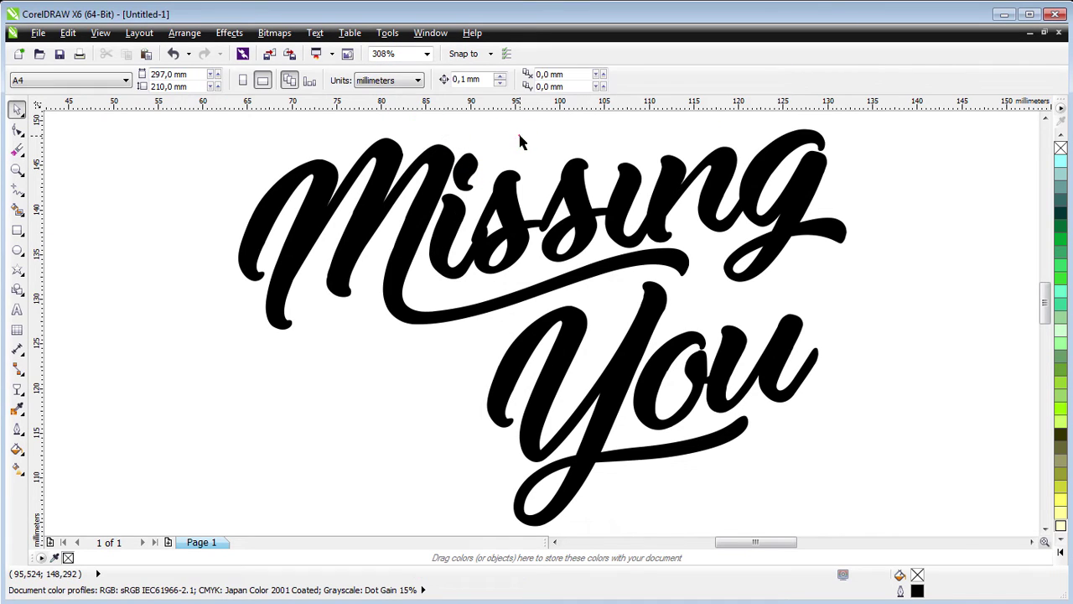
click(472, 165)
click(204, 474)
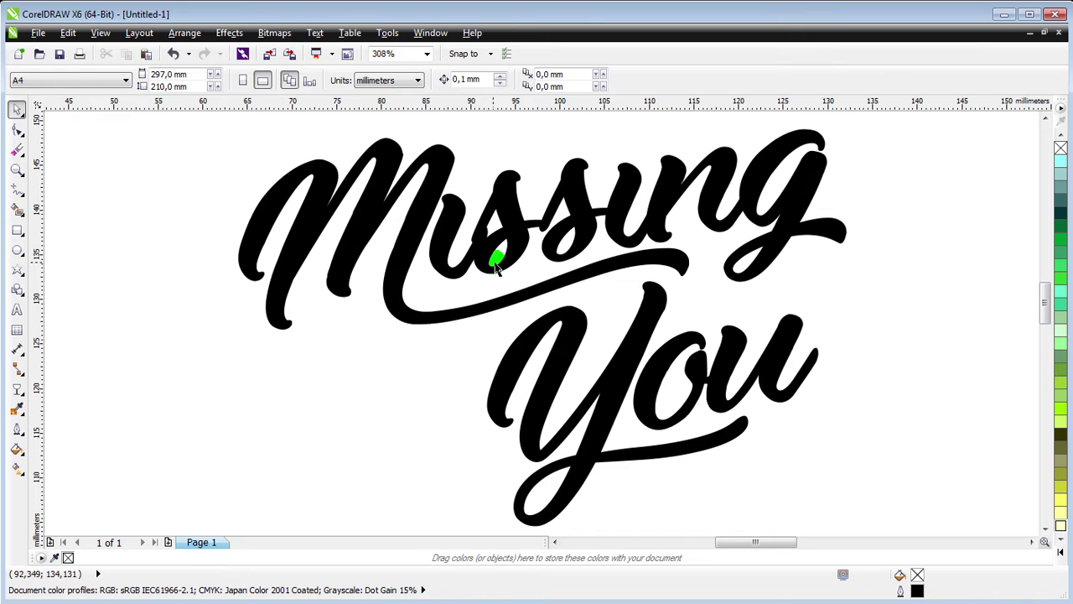
Step: Delete the stray fragment from the 's'
click(505, 219)
key(Delete)
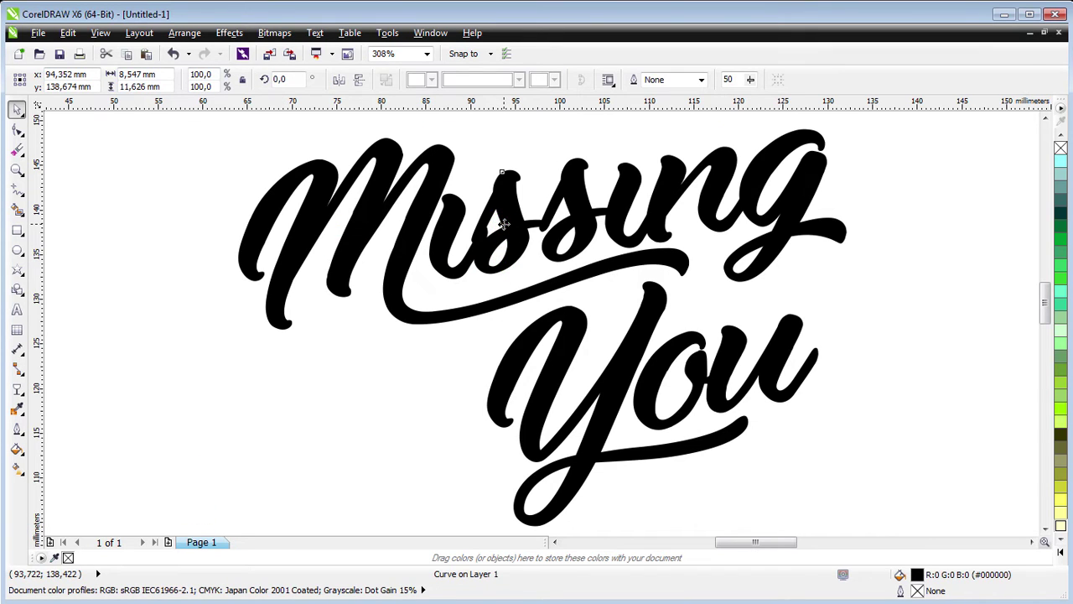
click(501, 222)
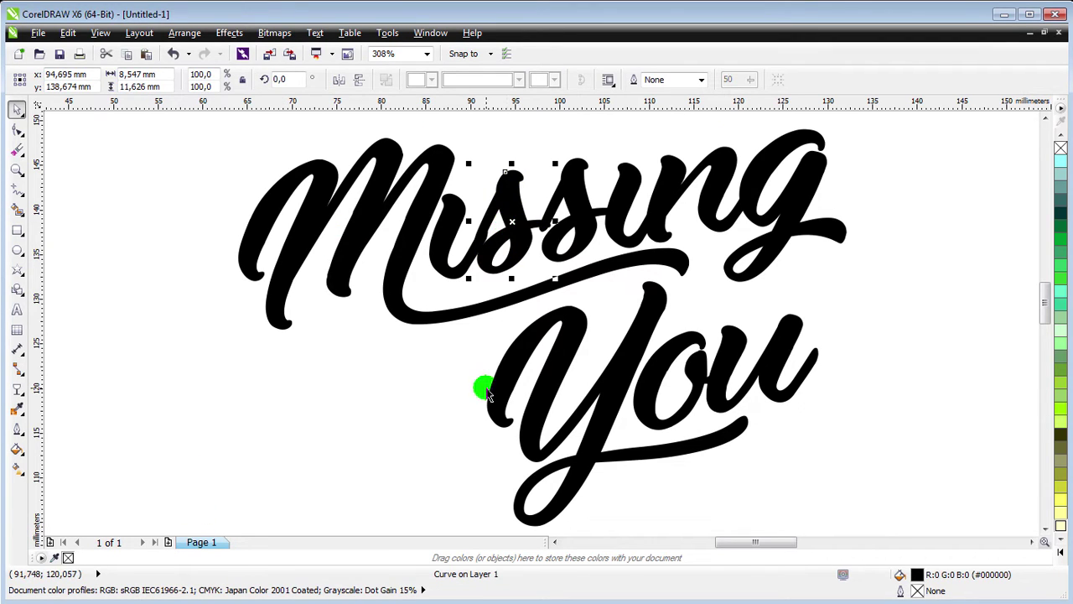
click(636, 226)
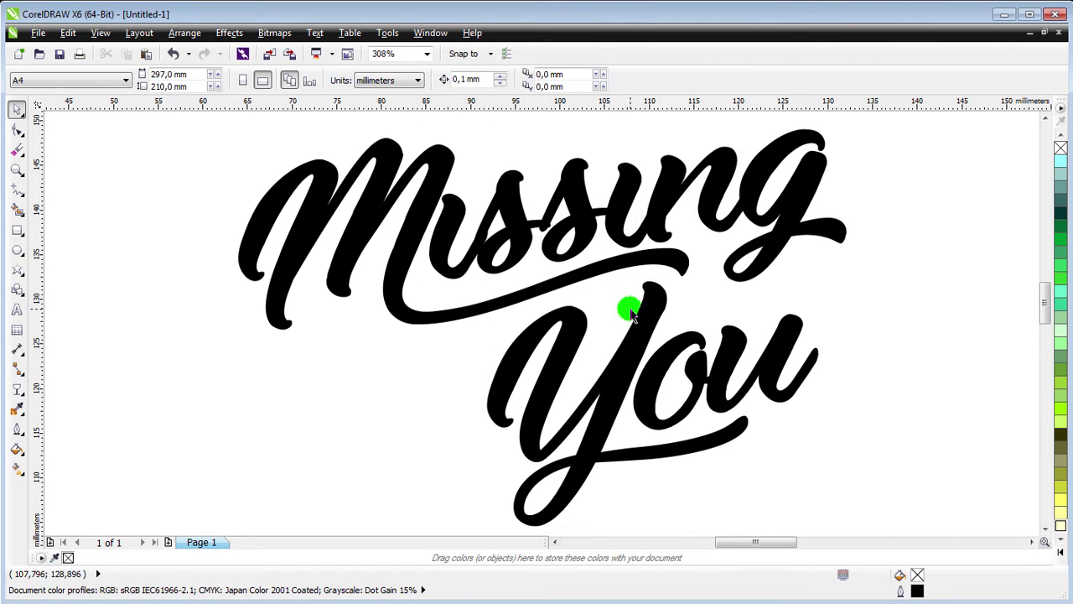
Step: Select the Y, o and u of 'You' and shift them slightly left
click(646, 337)
shift+click(695, 349)
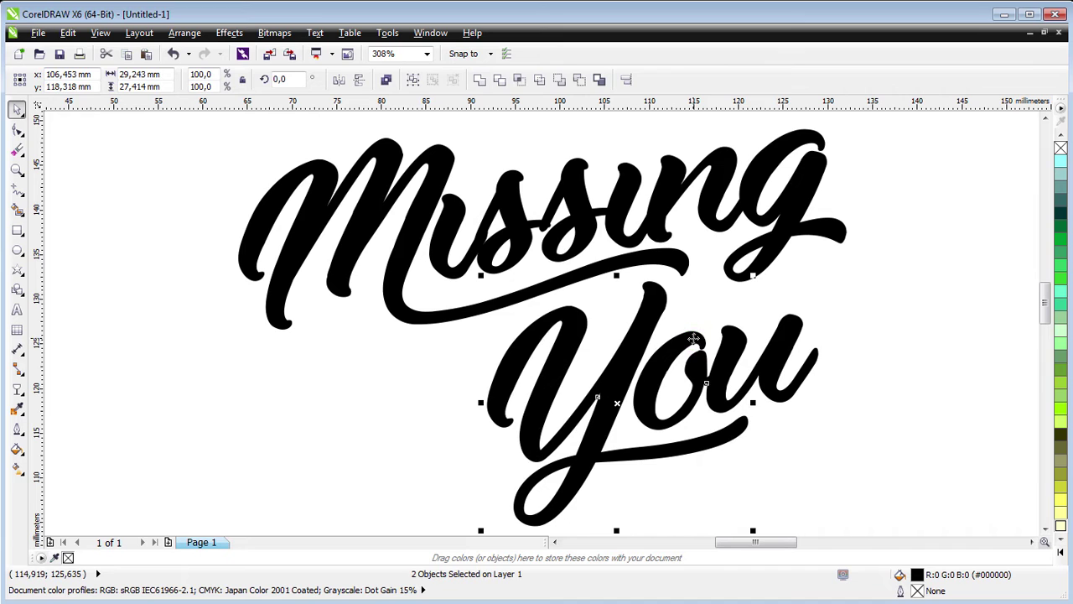
shift+click(729, 353)
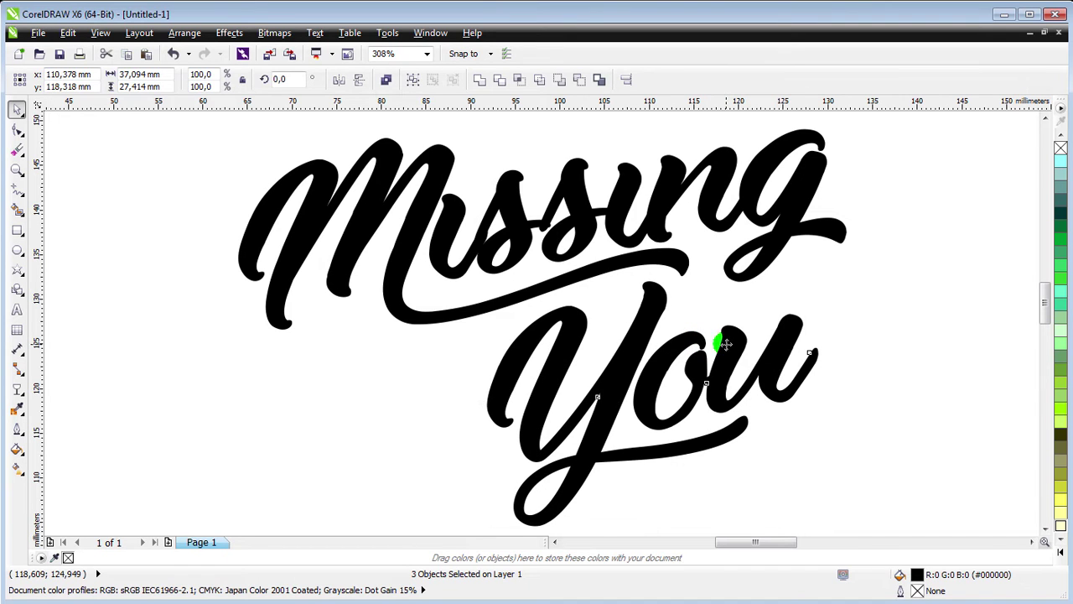
drag(725, 344, 710, 343)
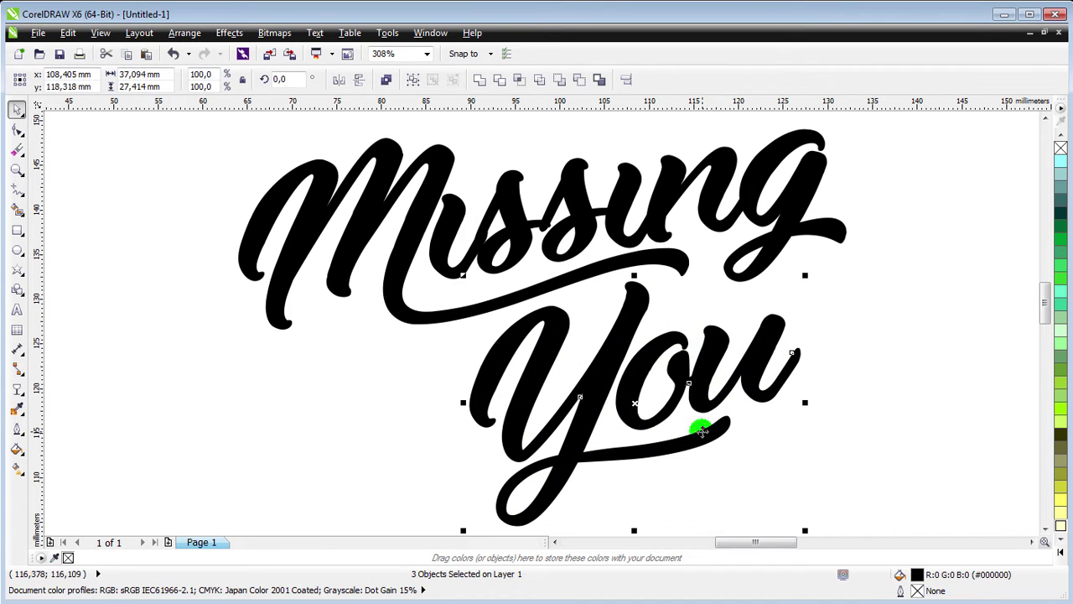
click(401, 384)
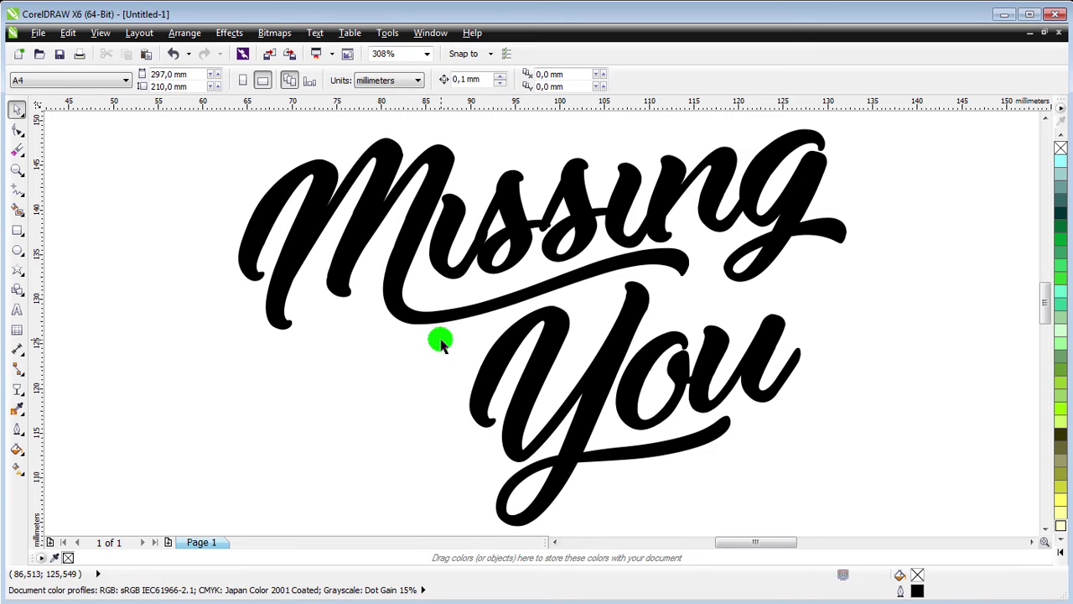
Step: Stretch the end node of the swash under 'Missing' down toward 'You'
click(606, 268)
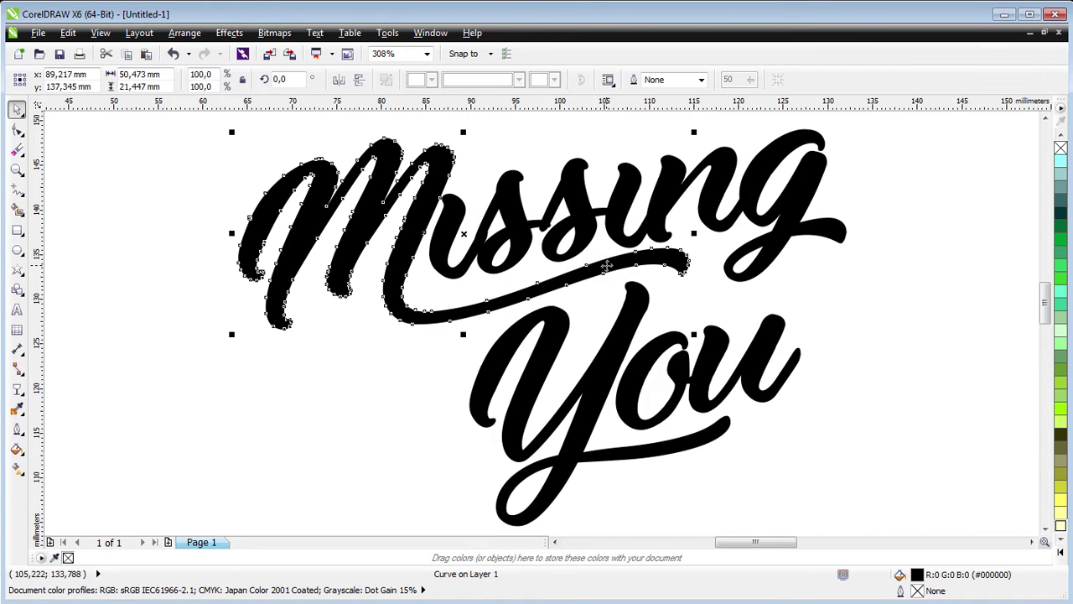
click(17, 128)
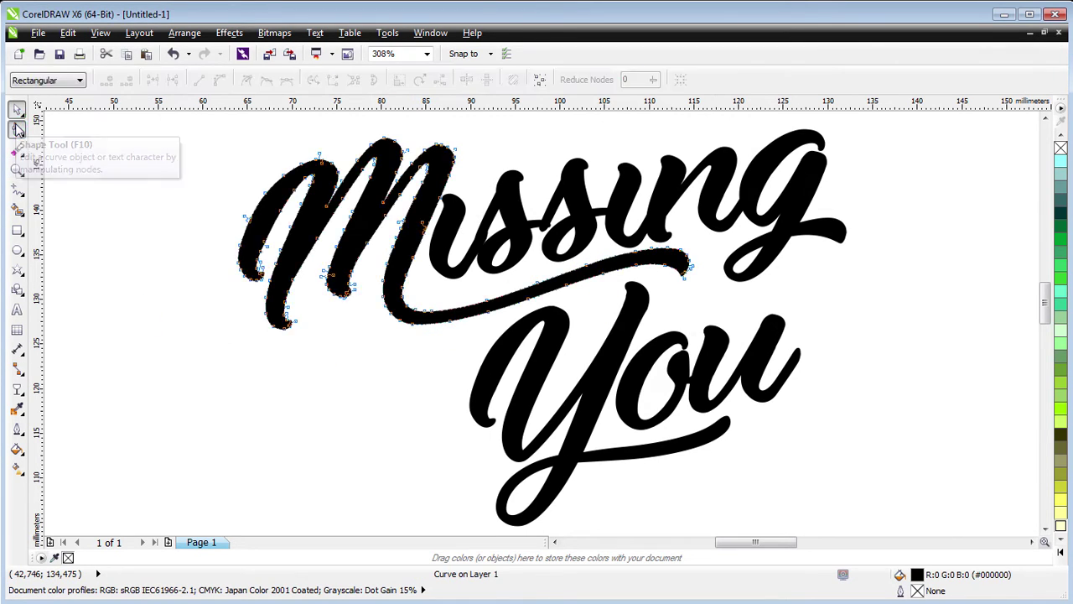
click(683, 280)
scroll(689, 285, up, 2)
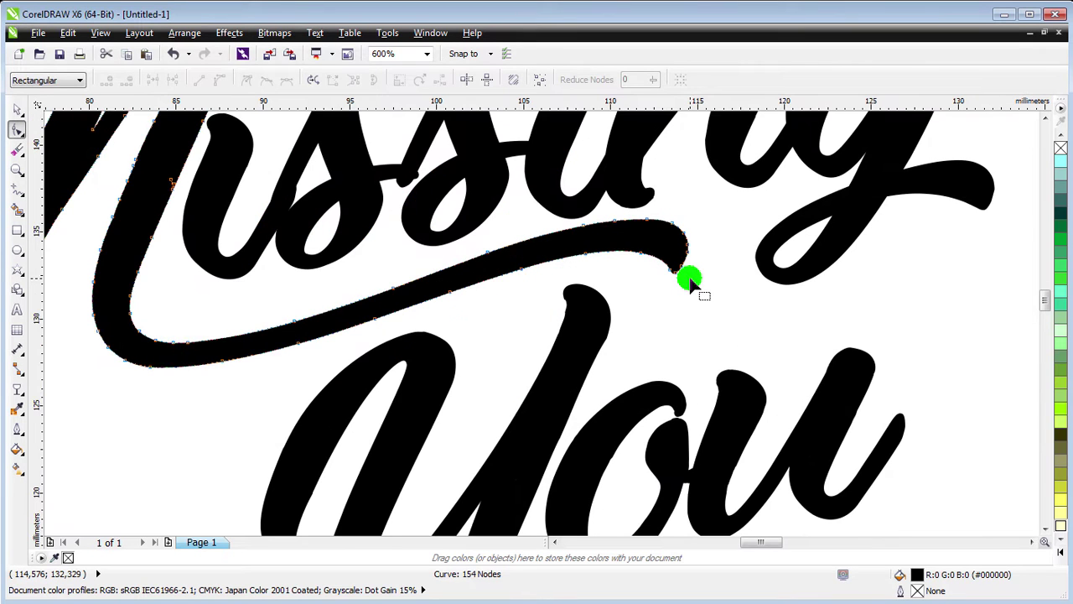
drag(677, 279, 642, 352)
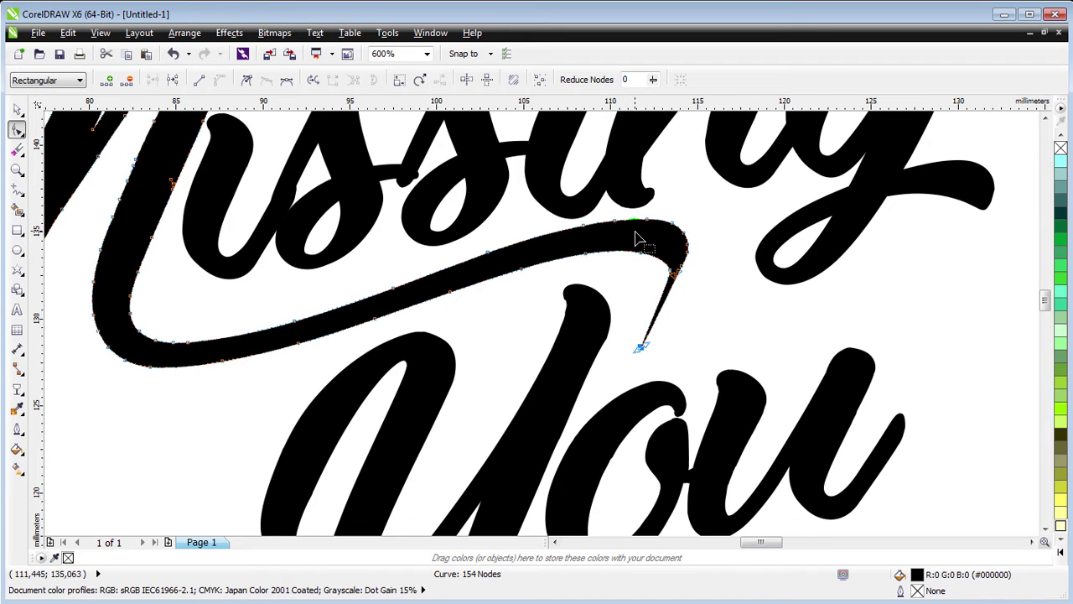
Step: Delete the extra nodes around the swash tail tip
drag(671, 282, 676, 312)
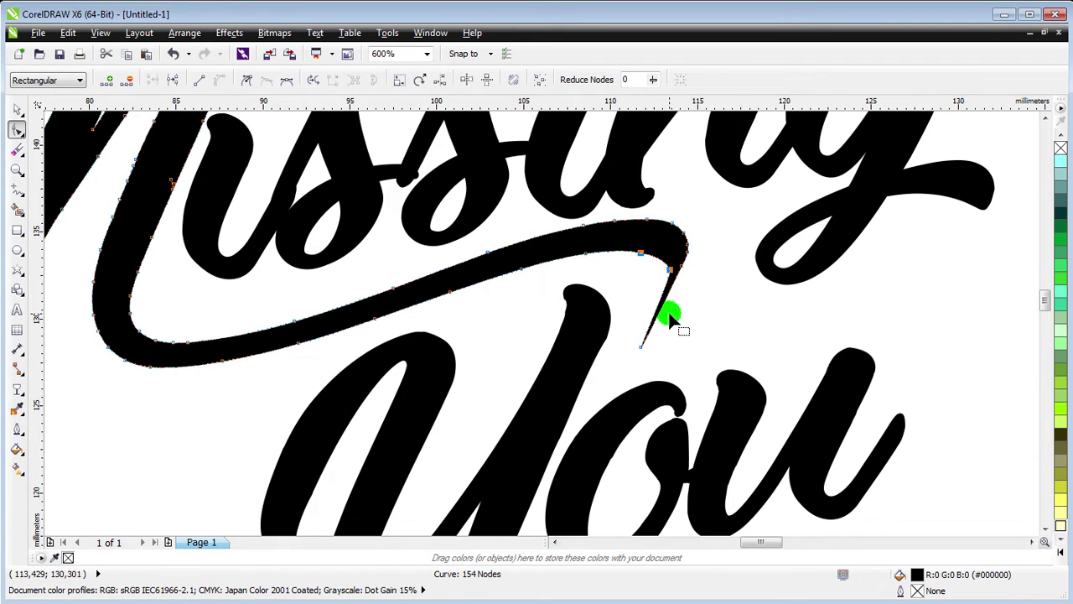
click(129, 84)
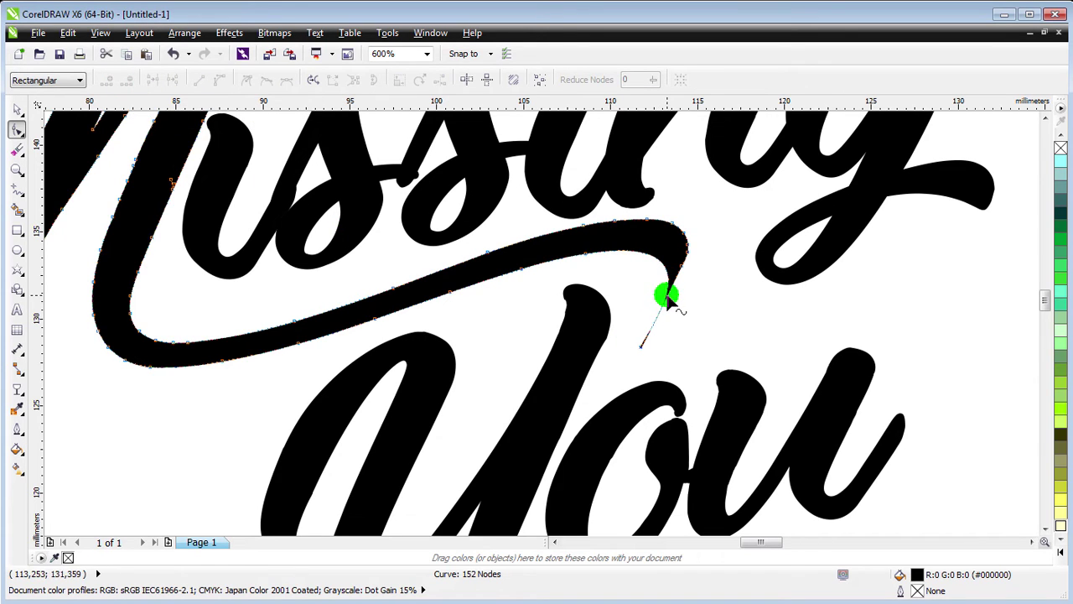
drag(668, 300, 653, 284)
key(ctrl+z)
drag(701, 239, 683, 283)
click(126, 81)
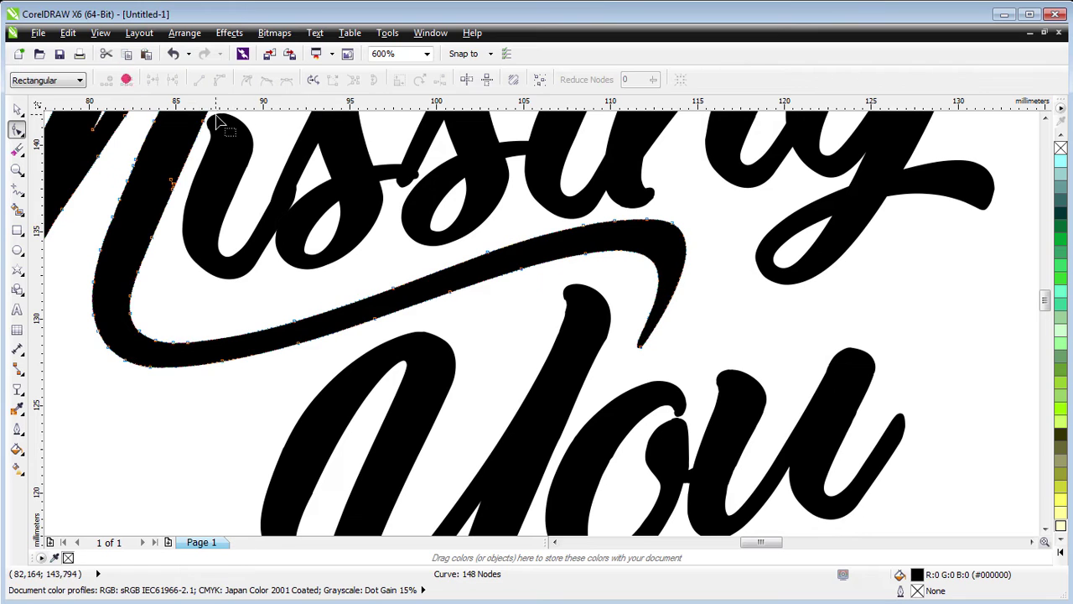
scroll(653, 333, up, 2)
scroll(653, 333, up, 1)
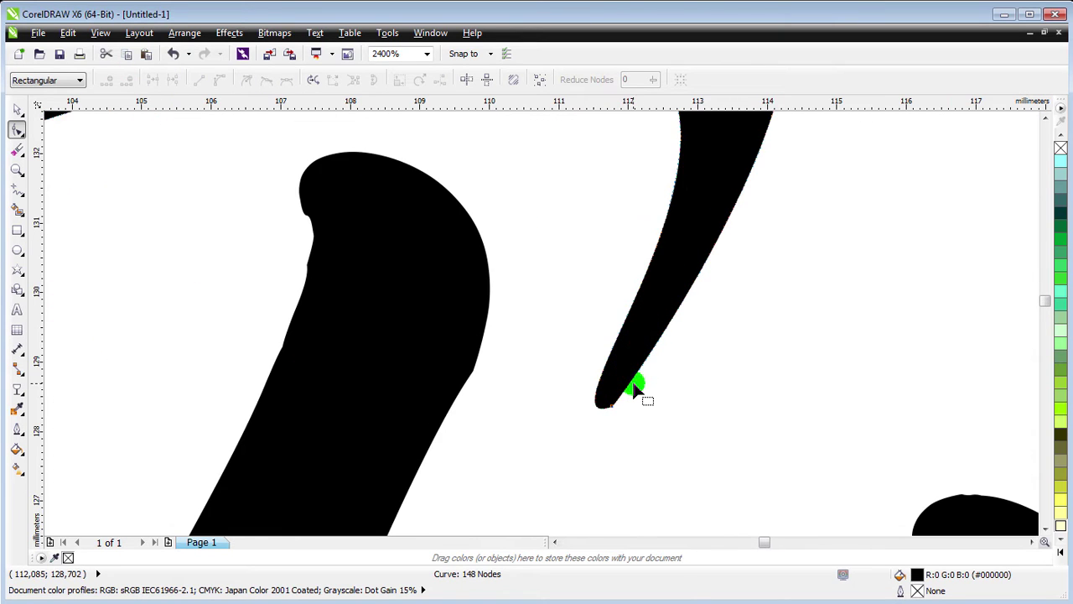
scroll(646, 381, down, 2)
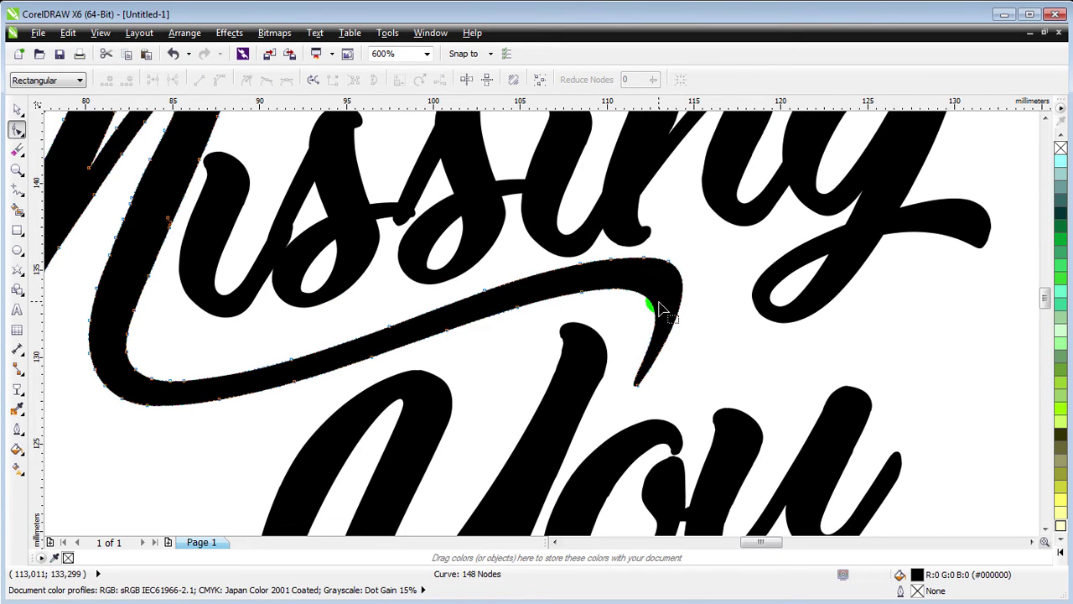
Step: Nudge the hook's tip node and reshape the hook's curve segments
click(646, 393)
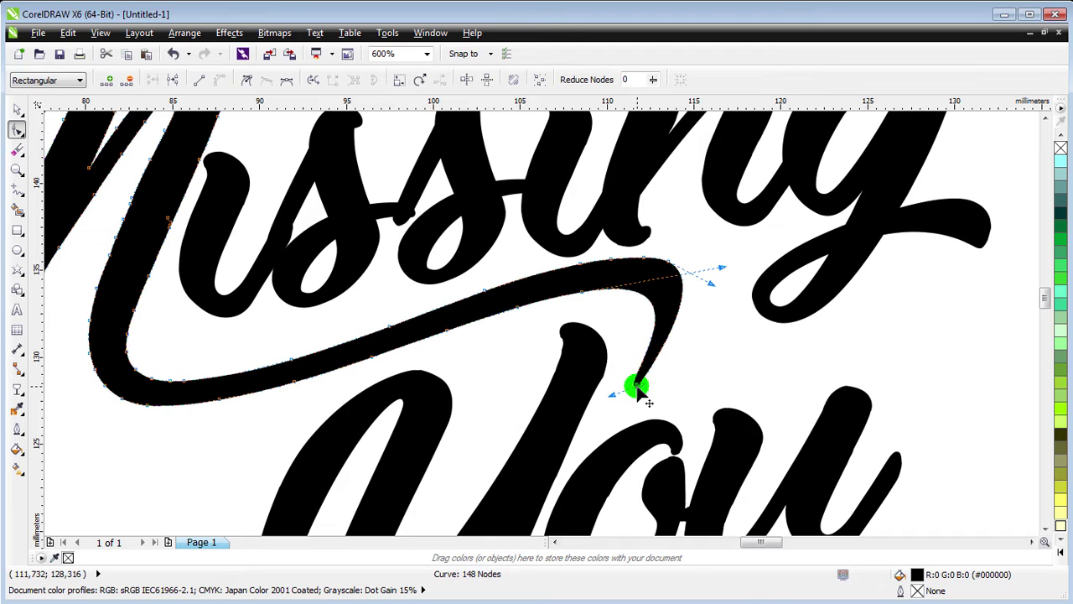
drag(640, 396, 633, 387)
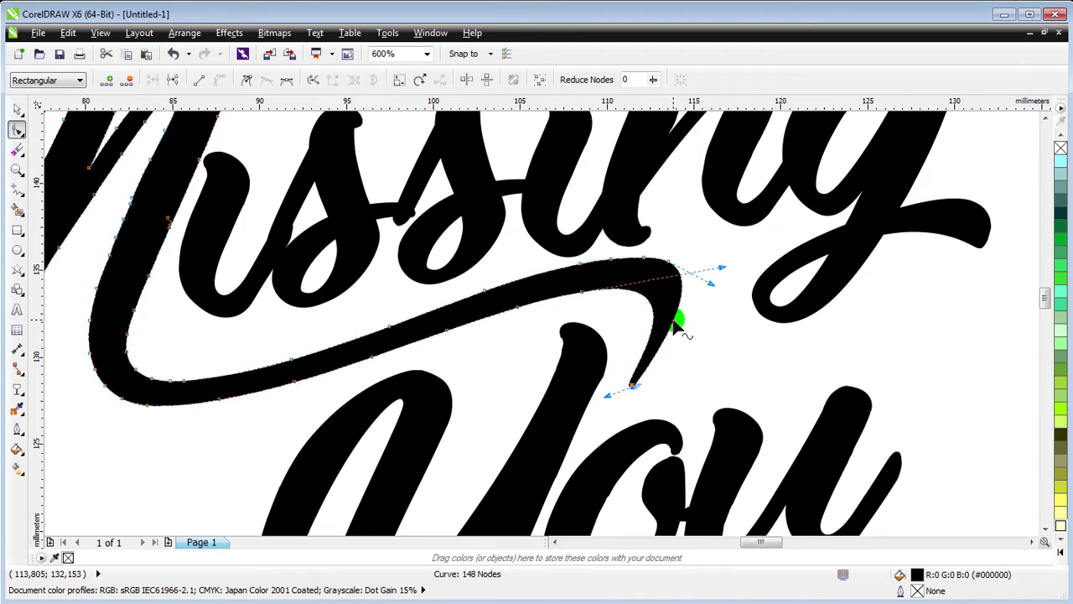
click(673, 330)
drag(671, 325, 680, 342)
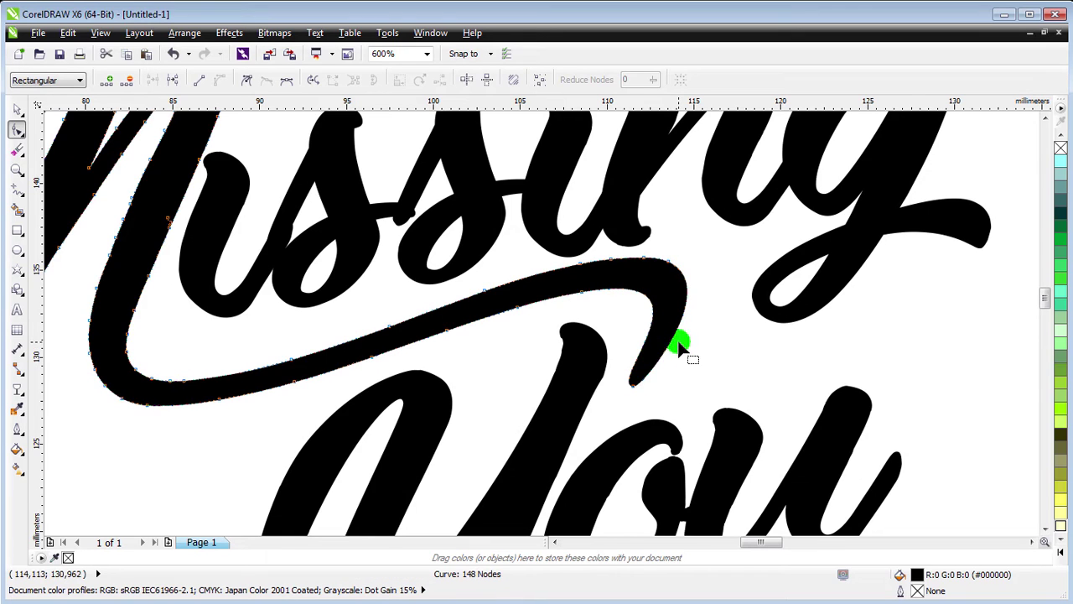
click(635, 388)
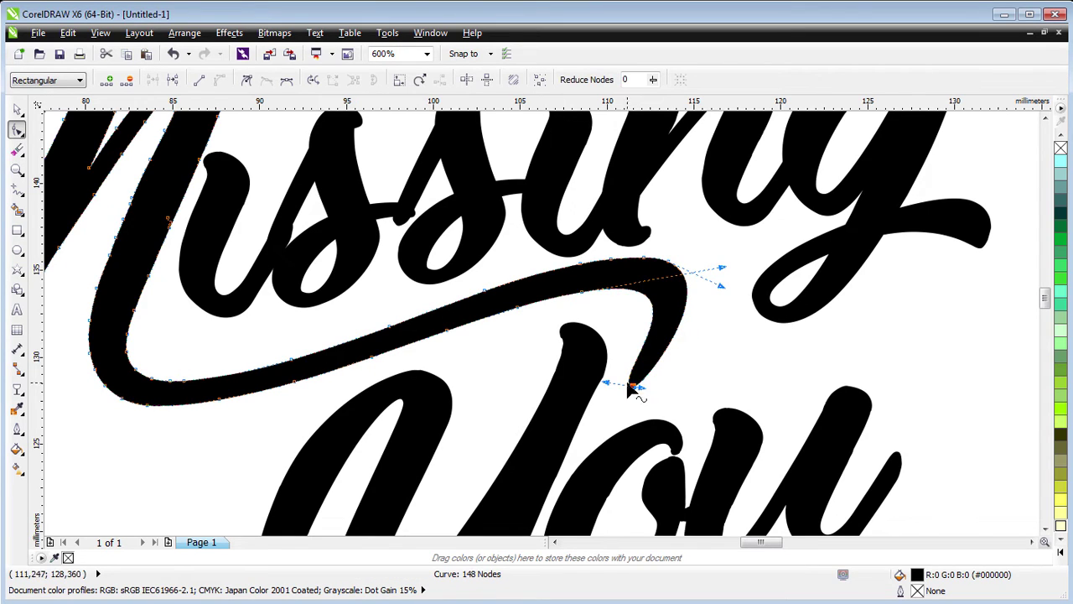
drag(607, 387, 643, 362)
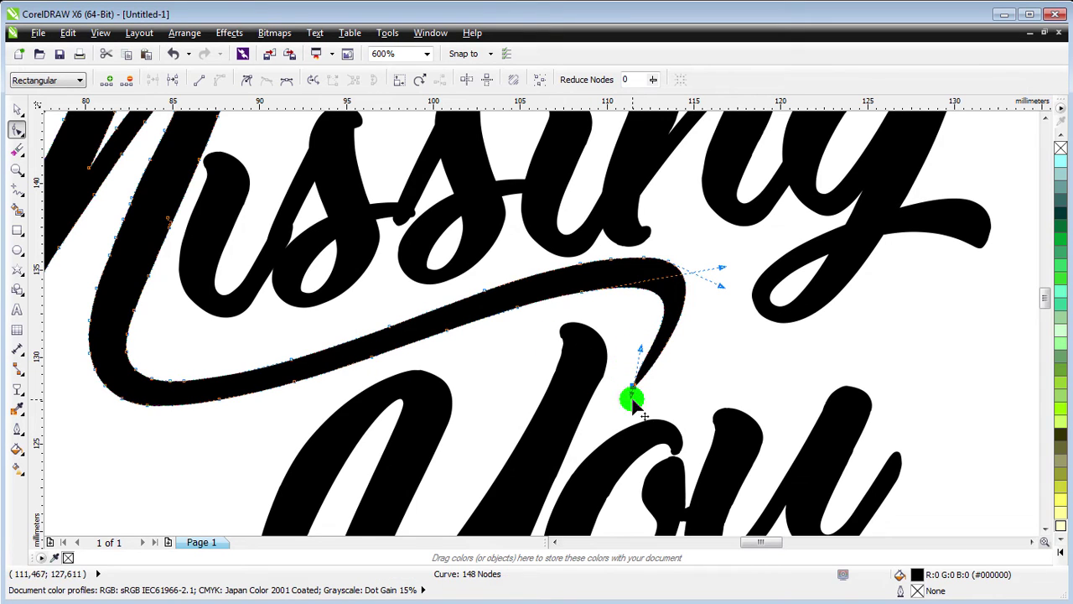
Step: Move the tip node left and bend the hook into a sharp, tapered point
click(246, 79)
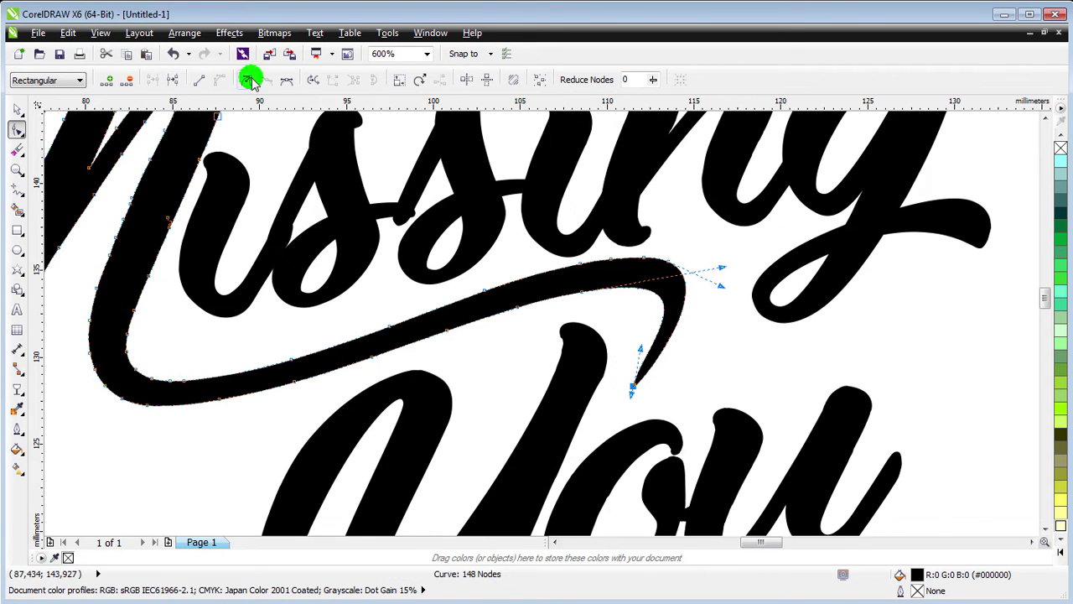
click(726, 422)
scroll(642, 384, up, 2)
mouse_move(634, 388)
mouse_down()
mouse_move(615, 390)
mouse_move(654, 366)
mouse_up()
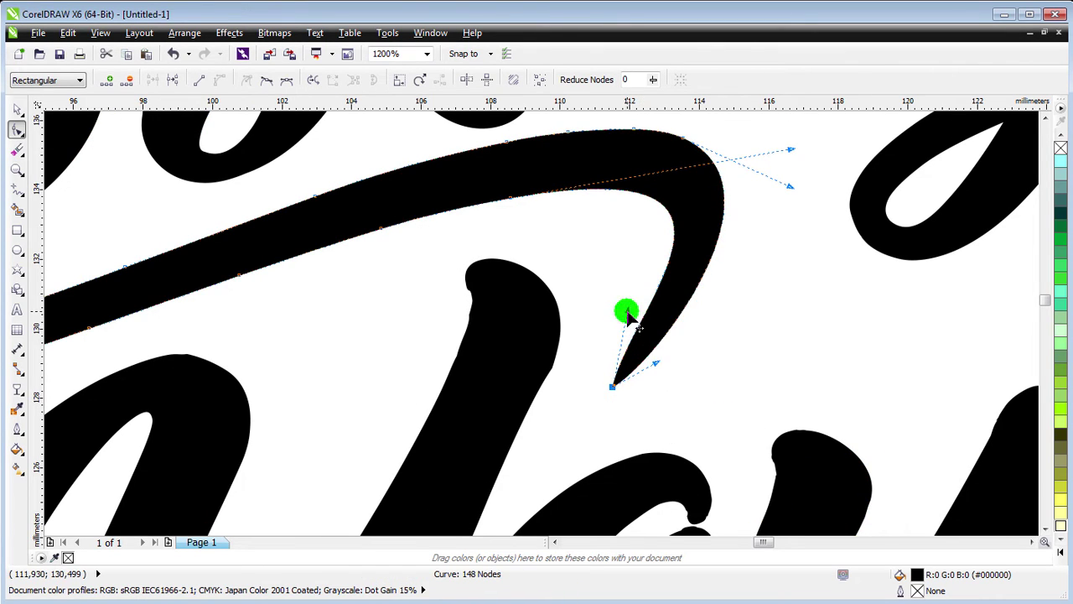
drag(626, 311, 628, 360)
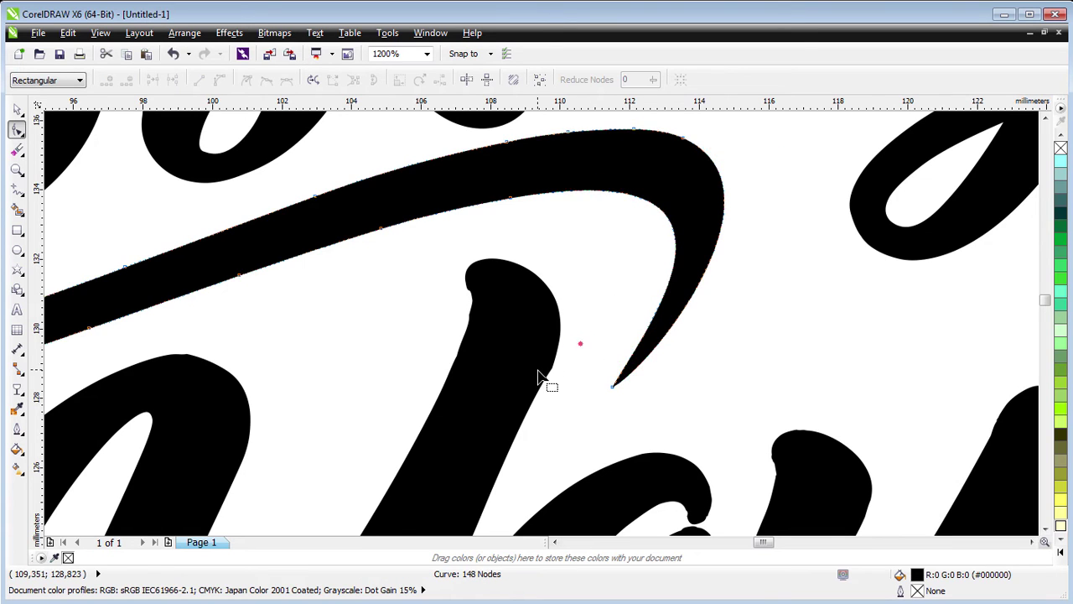
scroll(546, 378, down, 2)
scroll(544, 388, down, 2)
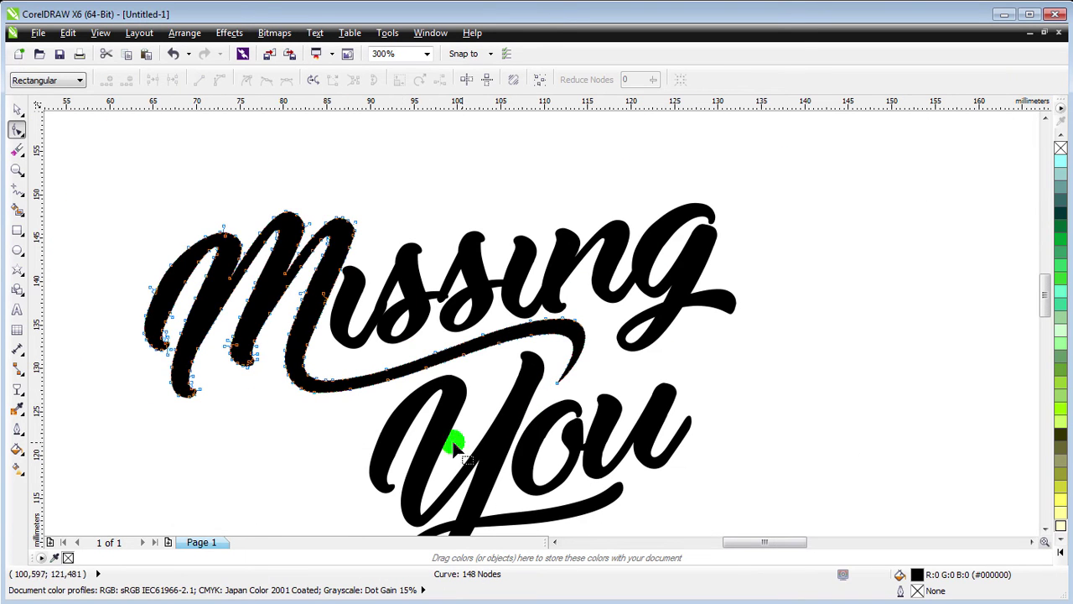
Step: Fit the lettering in view and nudge the Y, o and u of 'You' slightly right and up
click(17, 109)
key(F4)
click(402, 364)
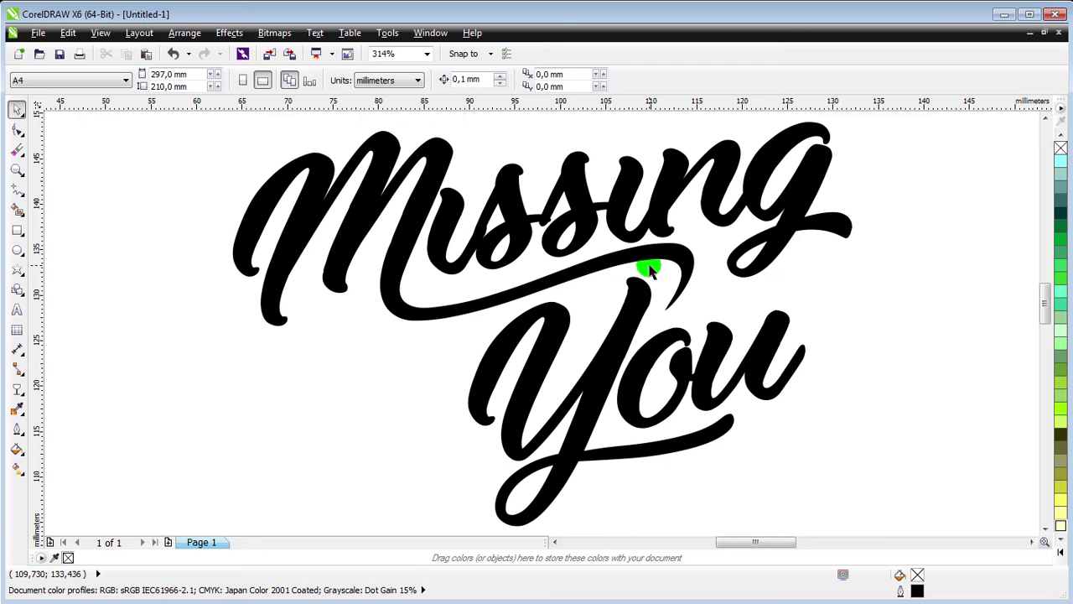
click(639, 379)
shift+click(604, 384)
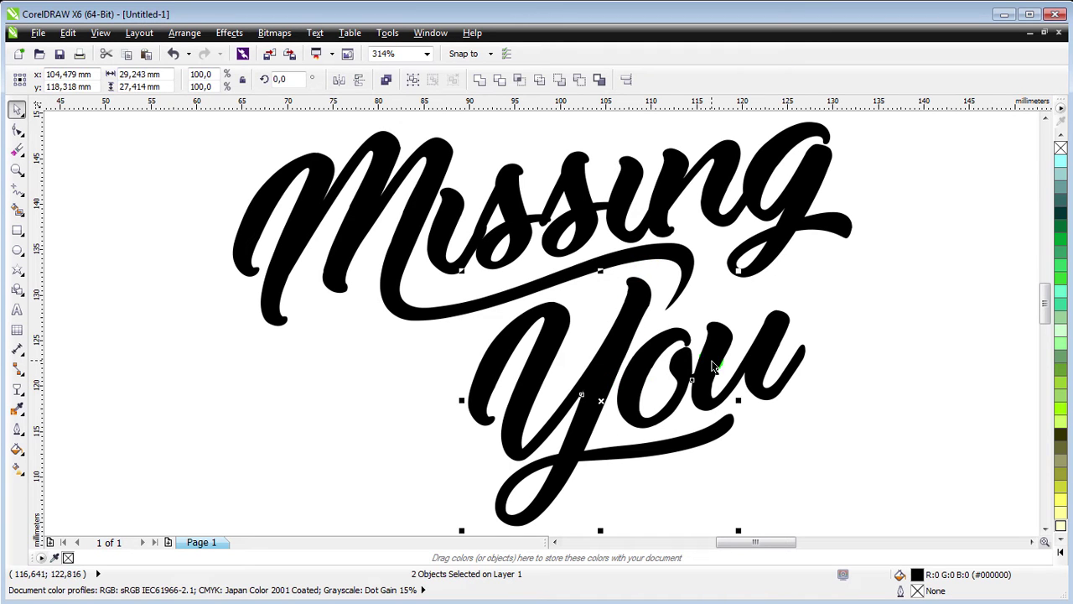
shift+click(720, 333)
drag(720, 332, 727, 329)
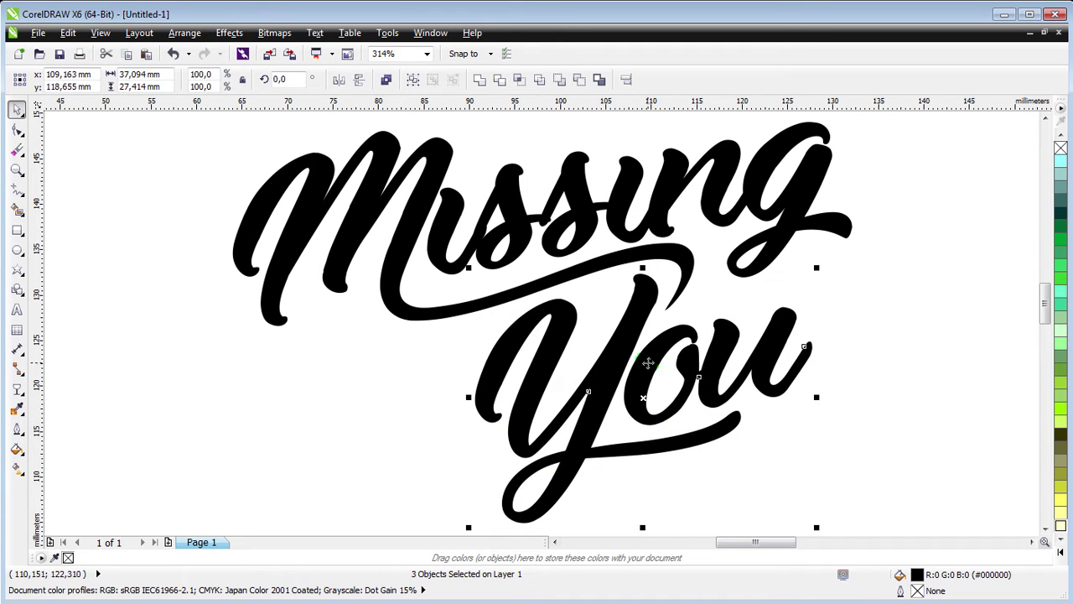
key(Escape)
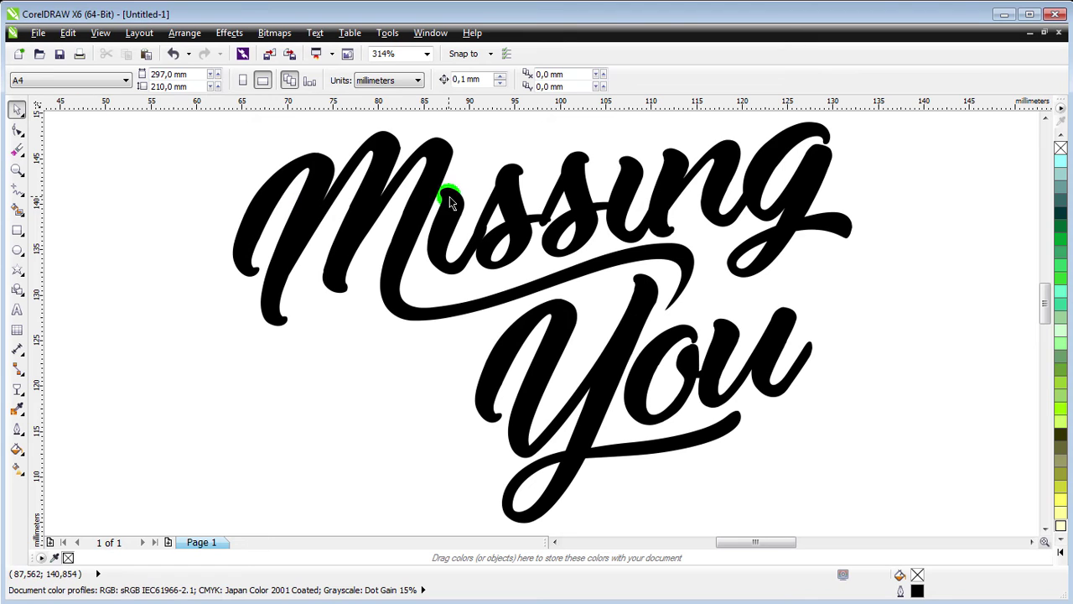
scroll(521, 226, up, 2)
scroll(519, 223, up, 1)
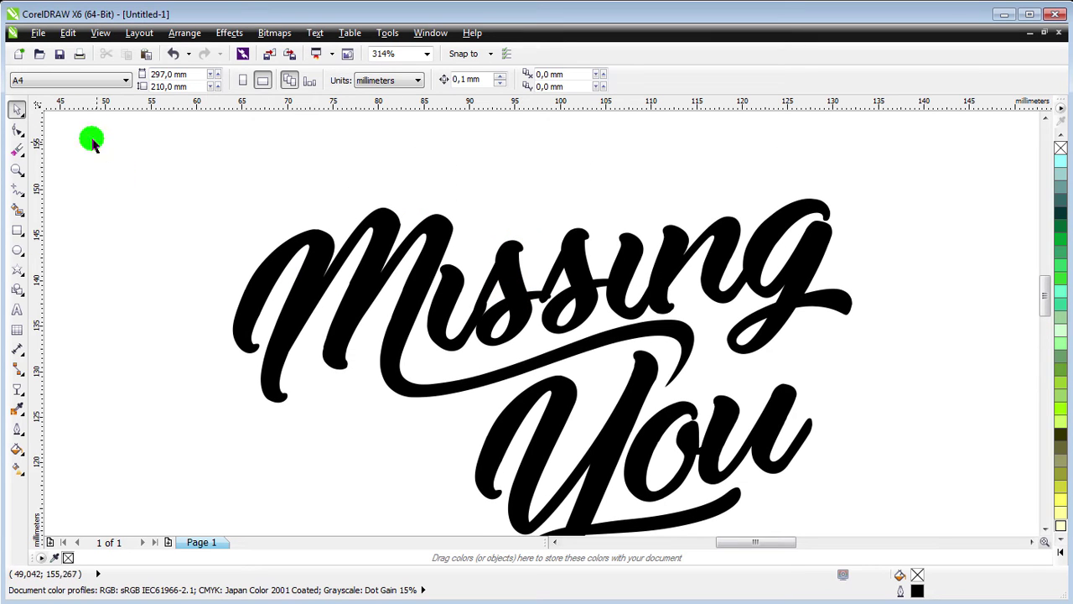
Step: Undo the question-mark curve and draw a new freehand stroke above 'Missing'
click(17, 189)
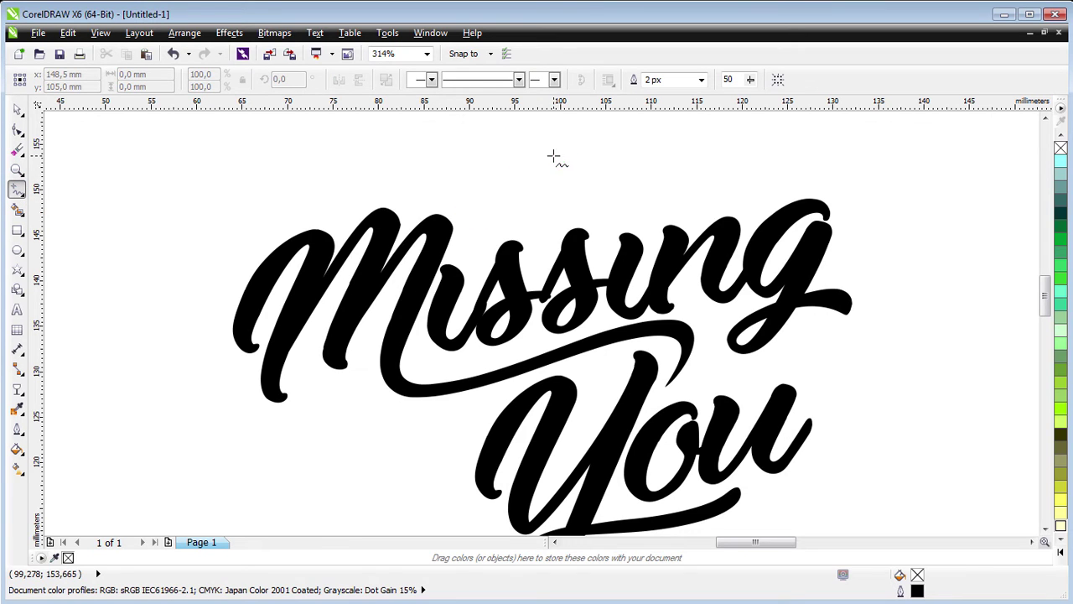
drag(554, 156, 552, 207)
key(ctrl+z)
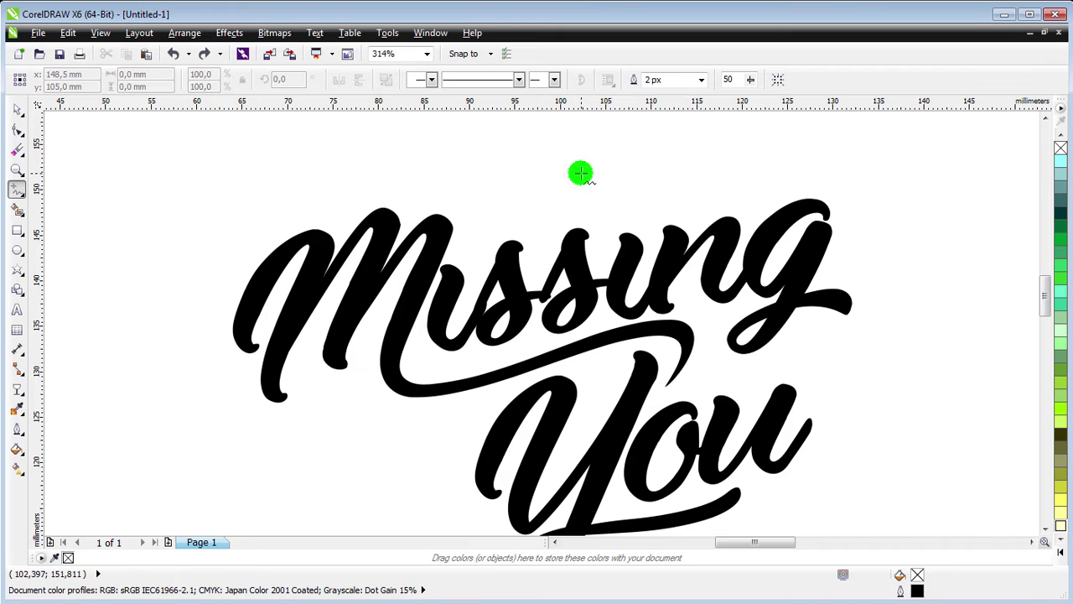
mouse_move(574, 173)
mouse_down()
mouse_move(604, 152)
mouse_move(587, 214)
mouse_up()
scroll(609, 163, up, 3)
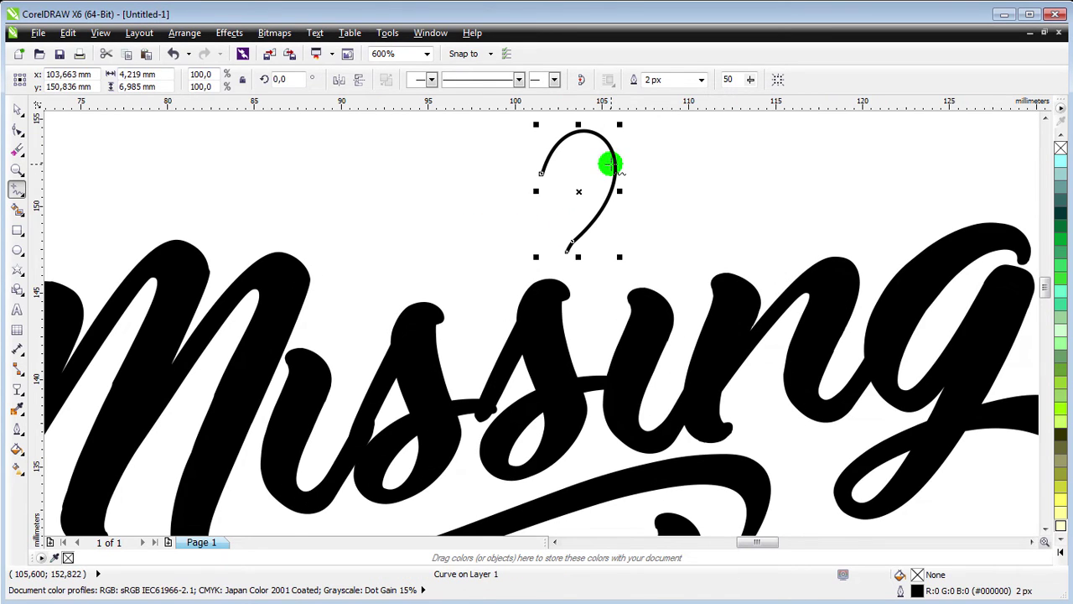
Step: Delete the curve's bottom node and bend the stroke into a hook
click(16, 130)
drag(595, 244, 606, 246)
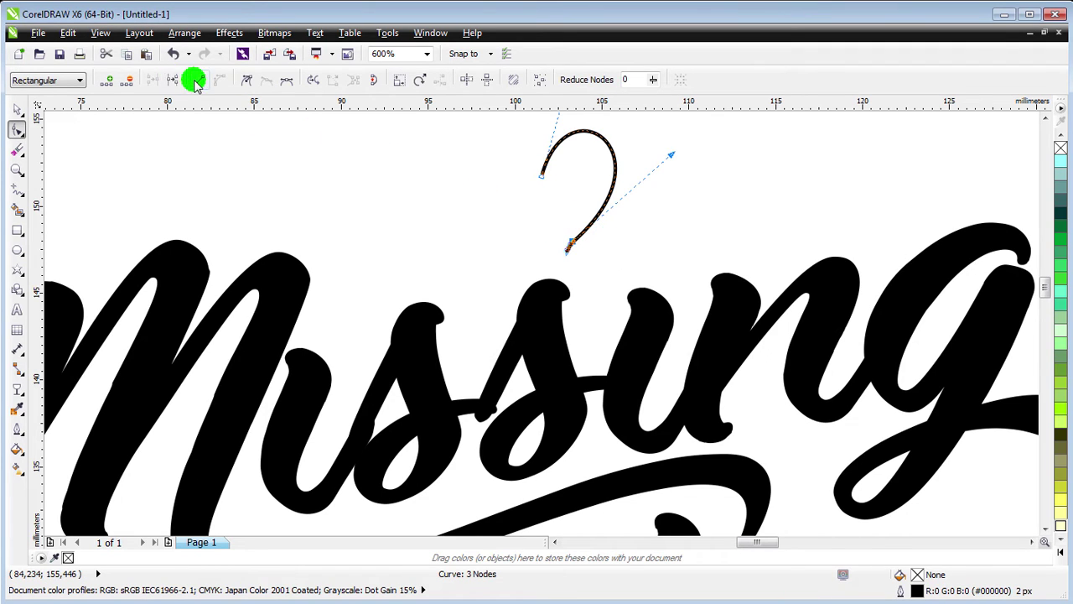
click(121, 83)
click(582, 161)
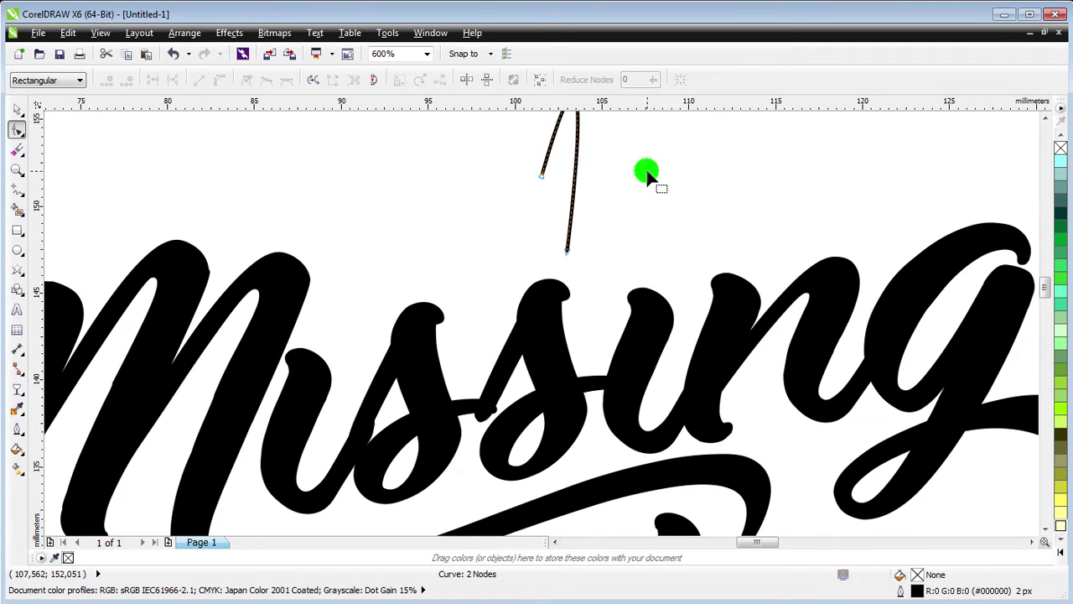
scroll(639, 184, up, 1)
drag(639, 185, 618, 269)
Step: Remove an extra node, move the end node down-left and narrow the hook
click(537, 314)
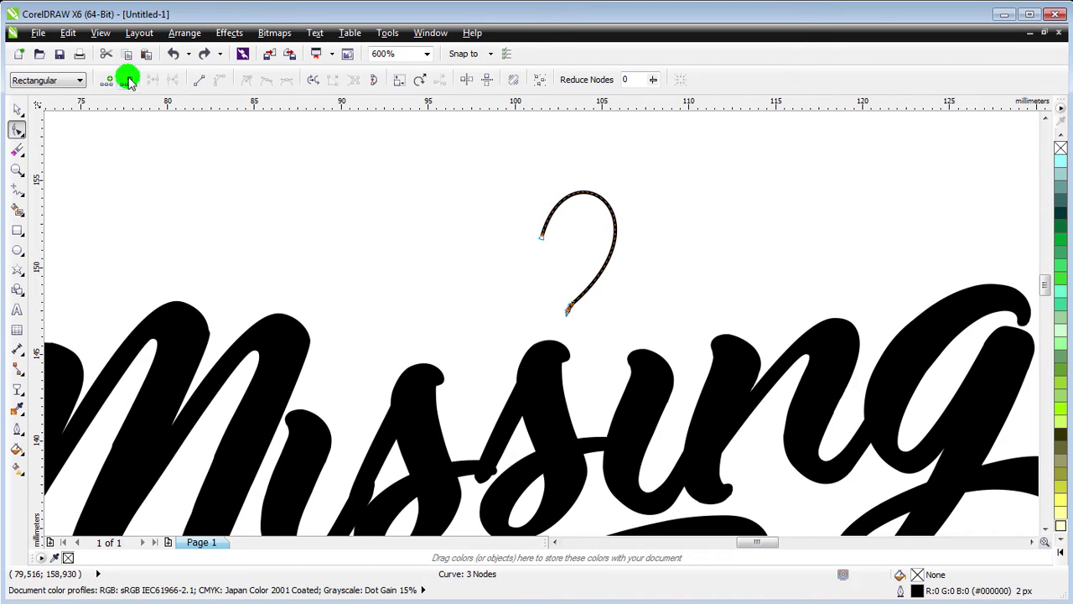
click(126, 80)
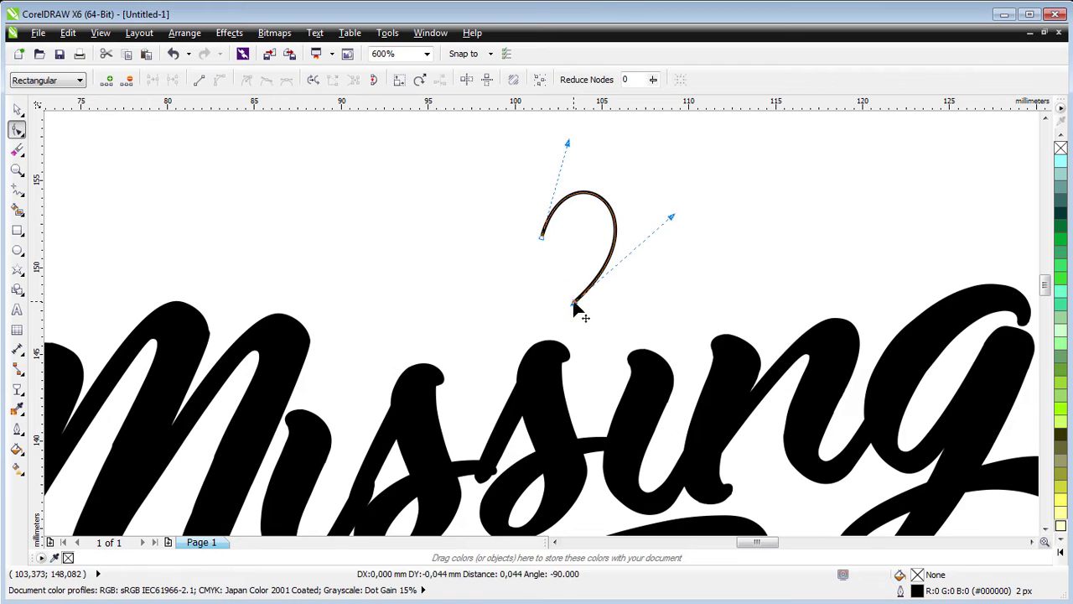
drag(571, 303, 542, 328)
mouse_move(561, 276)
mouse_down()
mouse_move(568, 154)
mouse_move(584, 149)
mouse_up()
Step: Duplicate the hook, mirror and rotate it to meet the original, and combine both into a heart
click(17, 112)
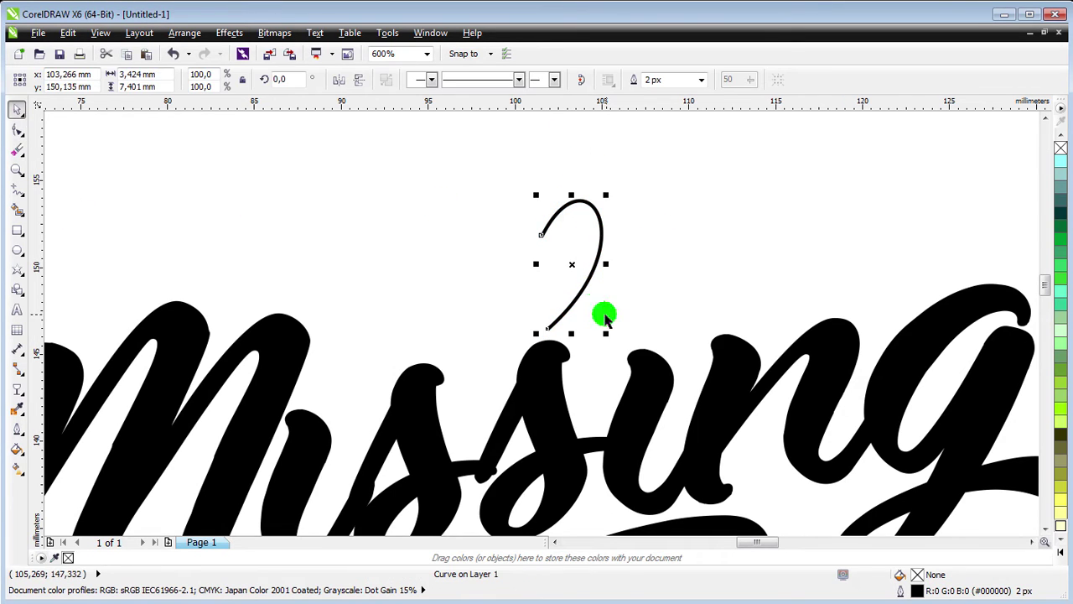
drag(572, 266, 498, 264)
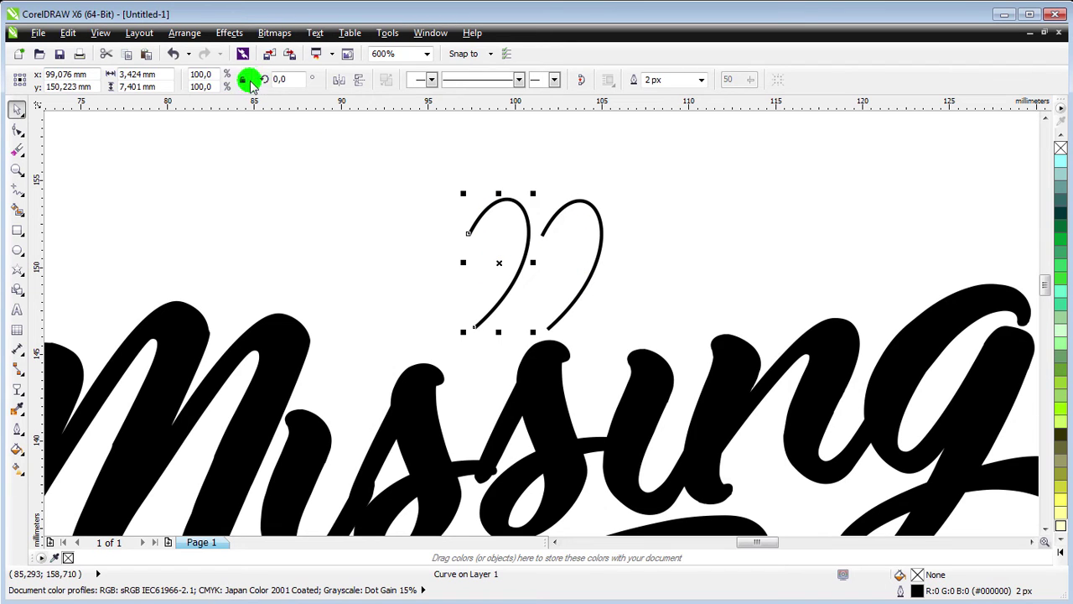
click(338, 79)
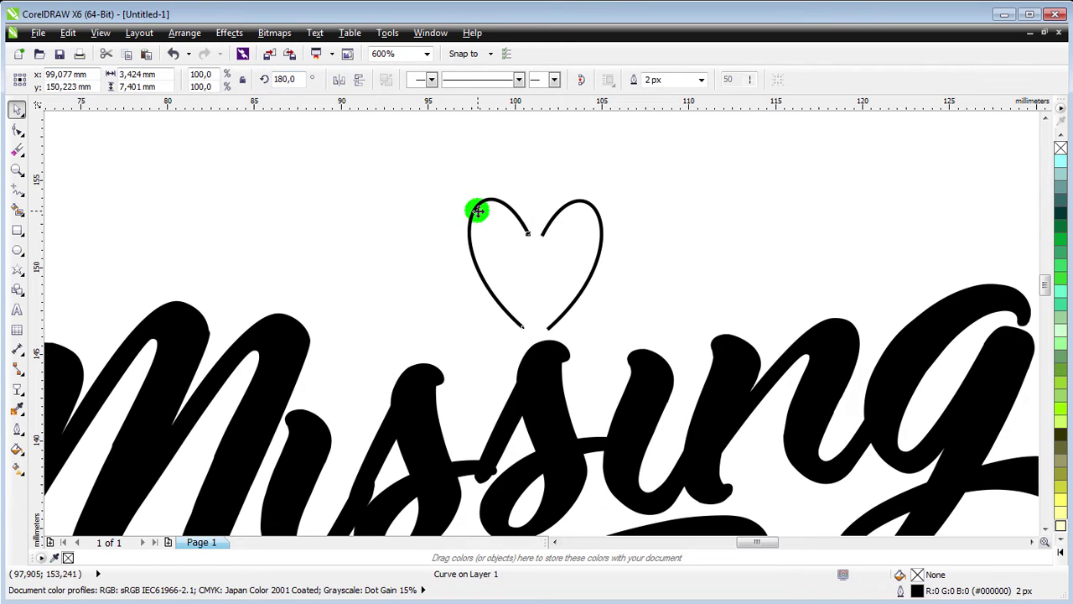
click(477, 211)
drag(450, 199, 499, 239)
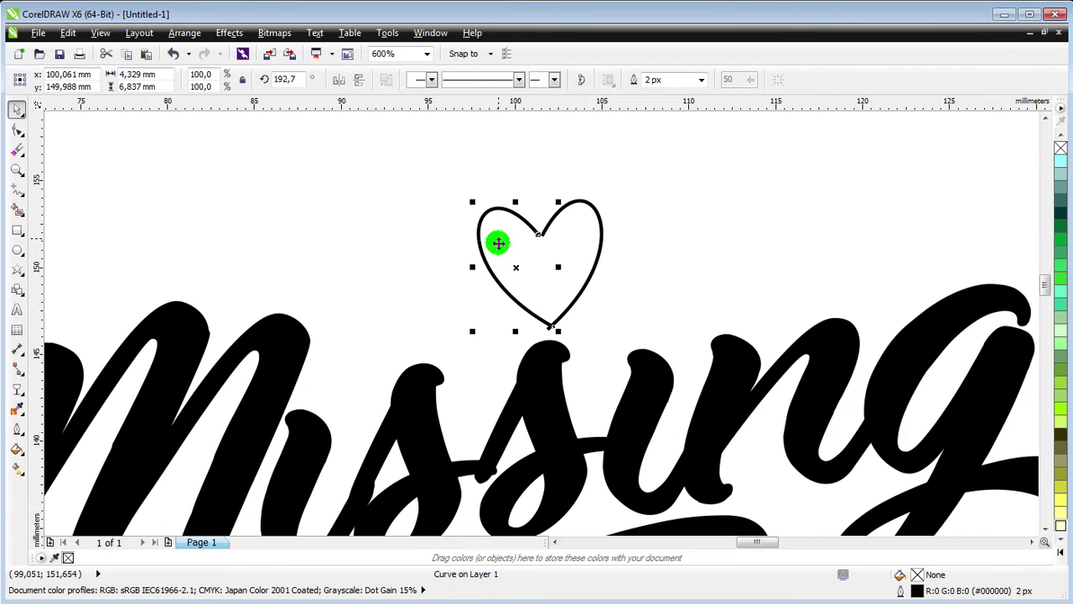
shift+click(591, 207)
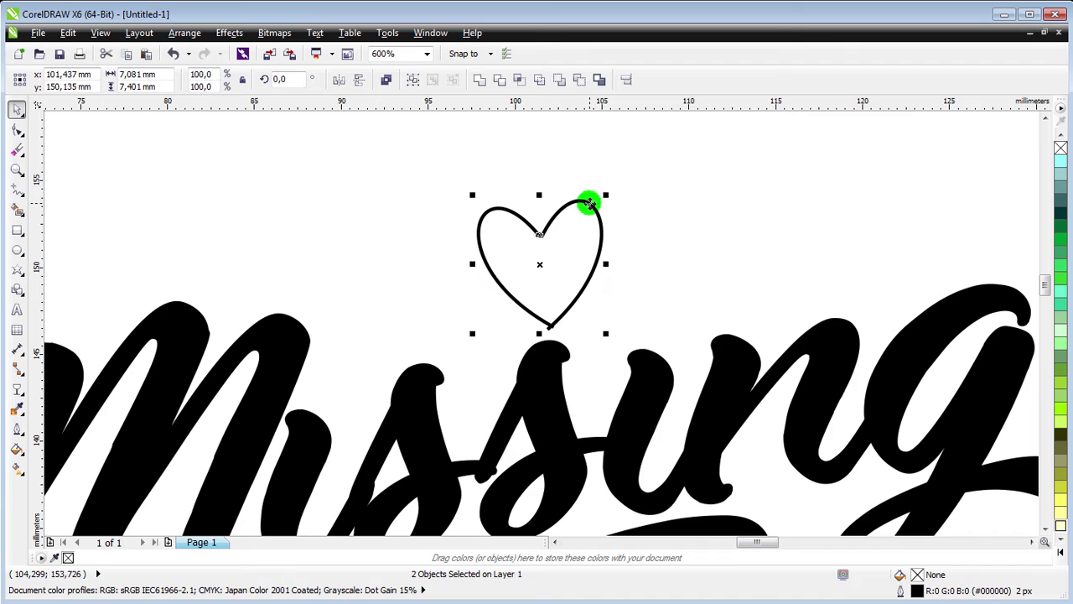
click(387, 79)
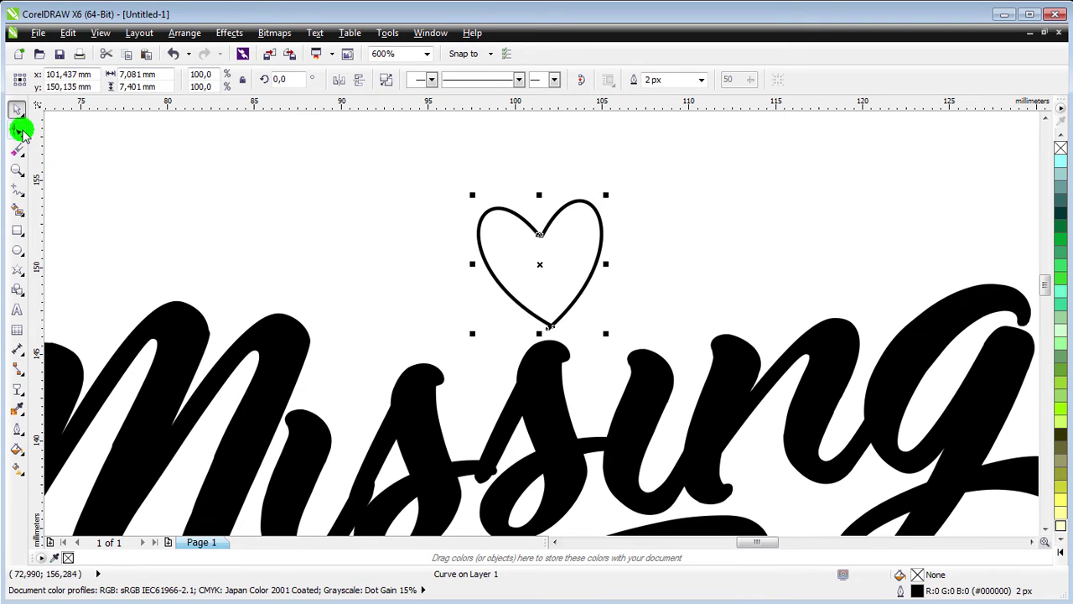
Step: Join the heart's top and bottom node pairs to close the outline
click(17, 128)
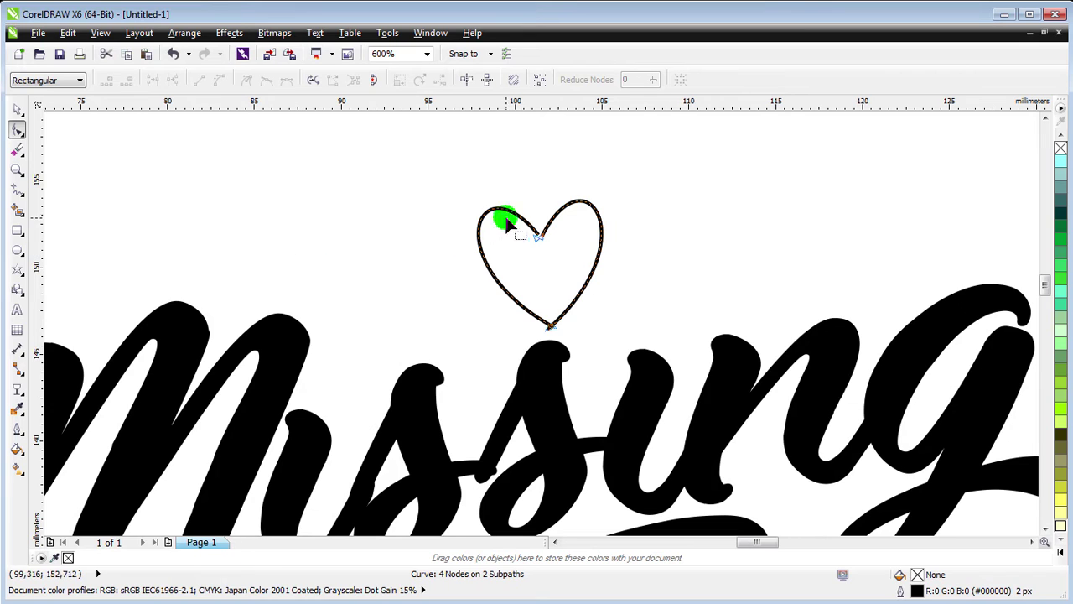
drag(503, 211, 556, 257)
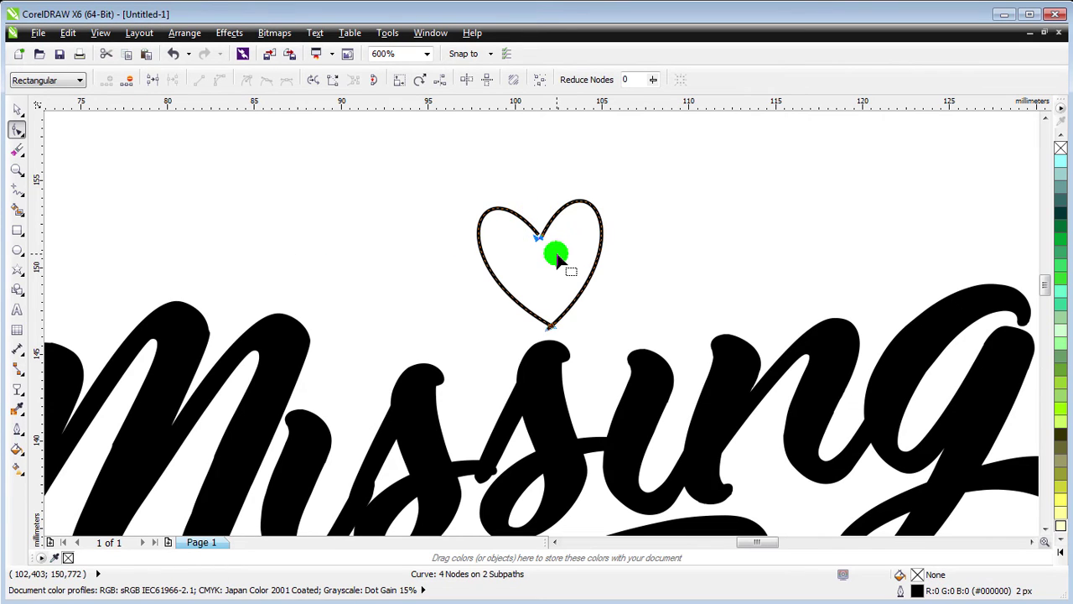
click(154, 79)
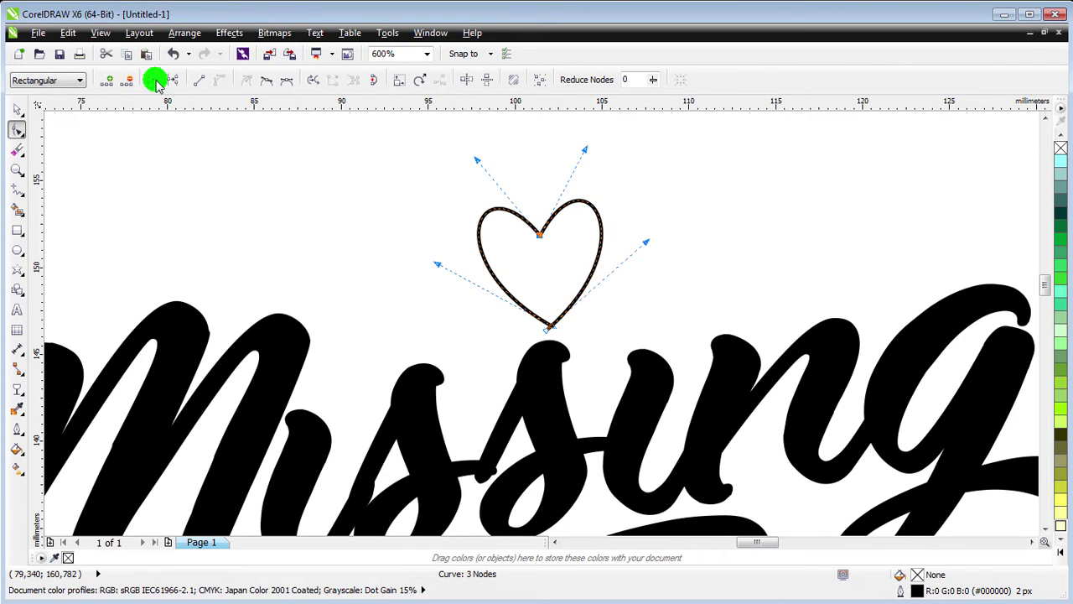
drag(529, 302, 567, 348)
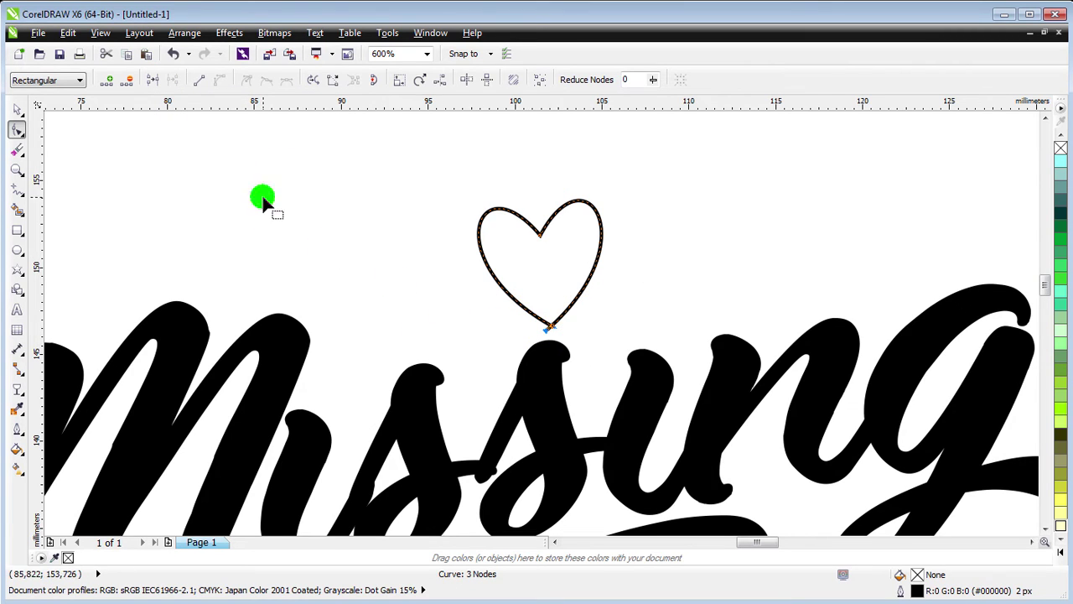
click(153, 80)
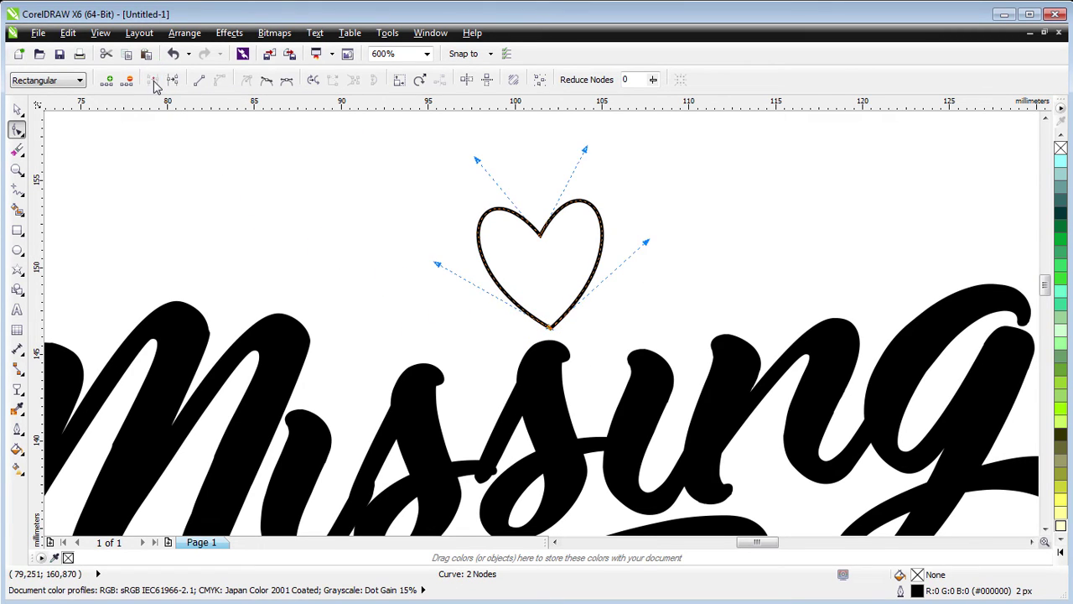
Step: Fill the closed heart with solid black
click(17, 110)
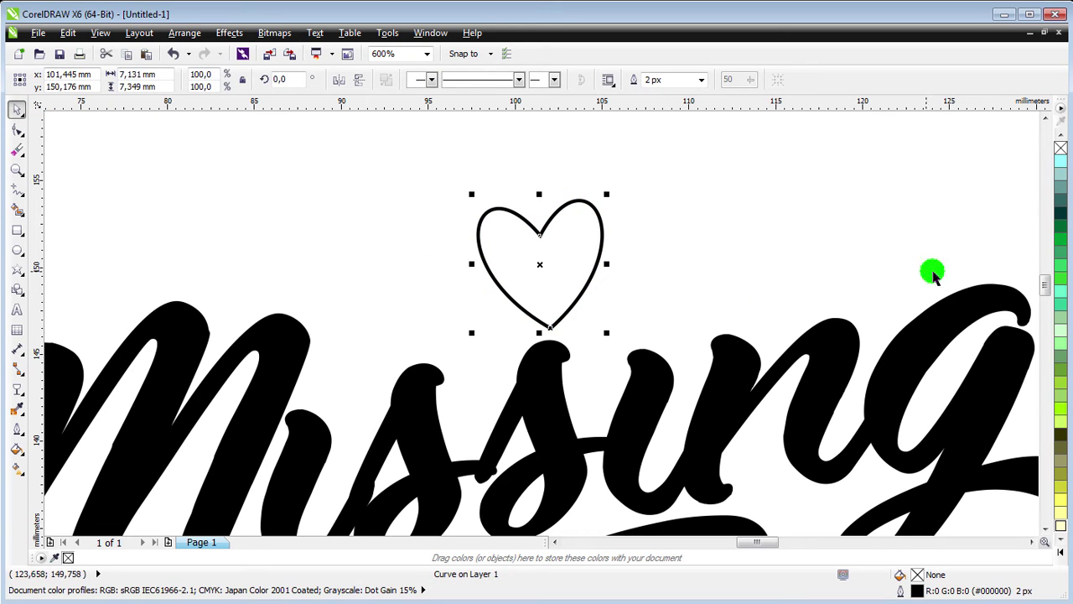
click(1061, 553)
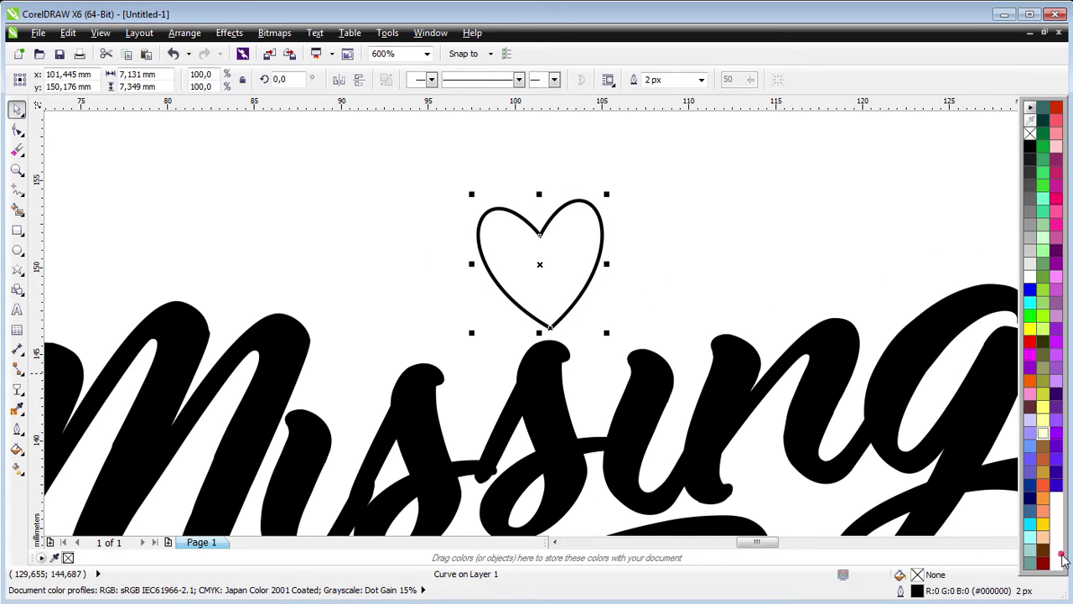
click(1030, 145)
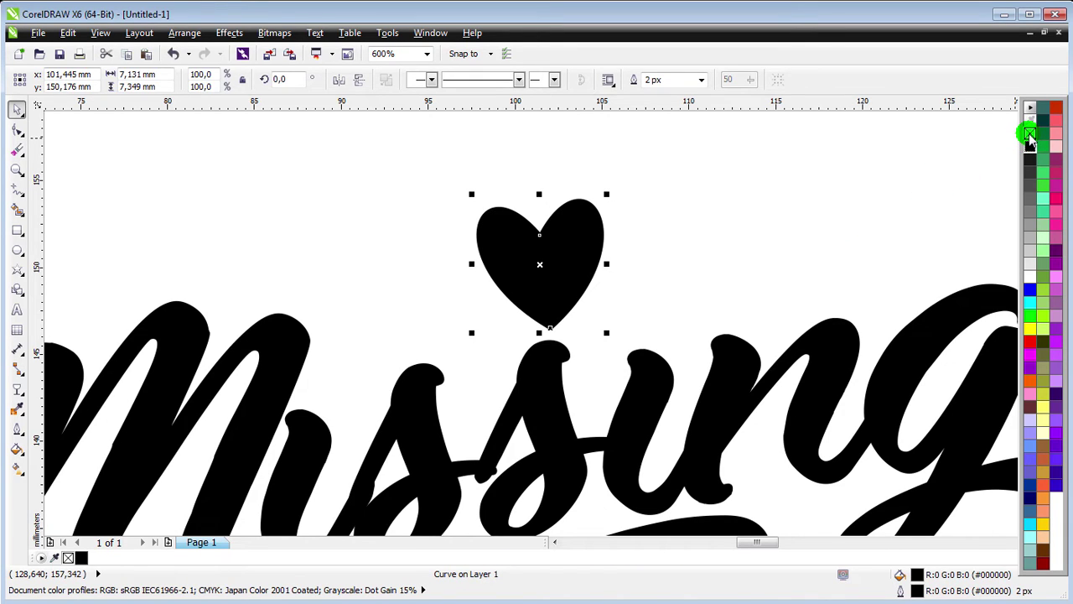
drag(472, 244, 432, 249)
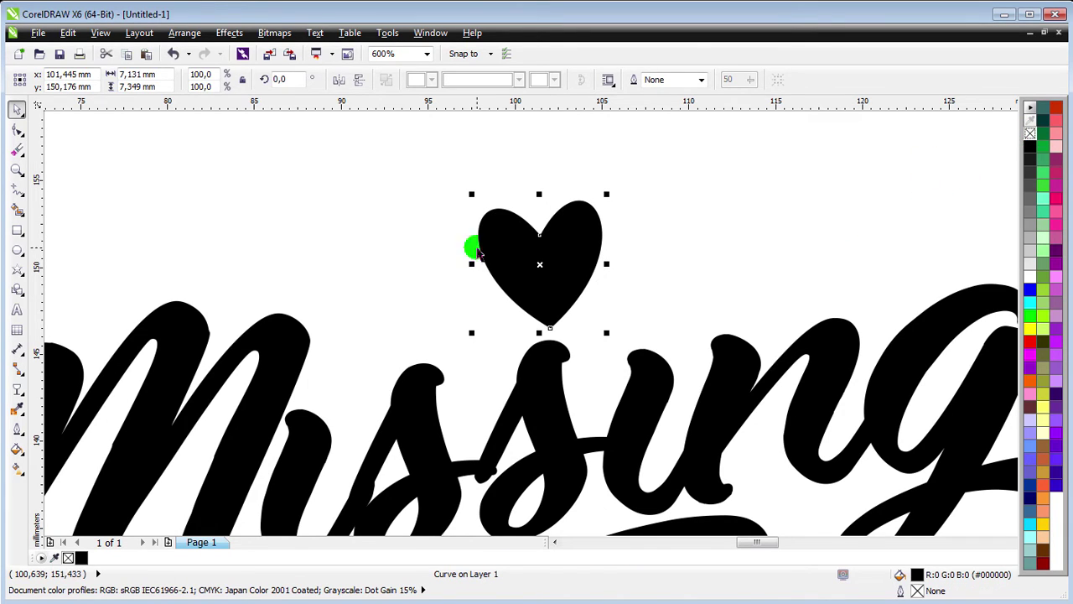
click(522, 261)
scroll(531, 265, down, 1)
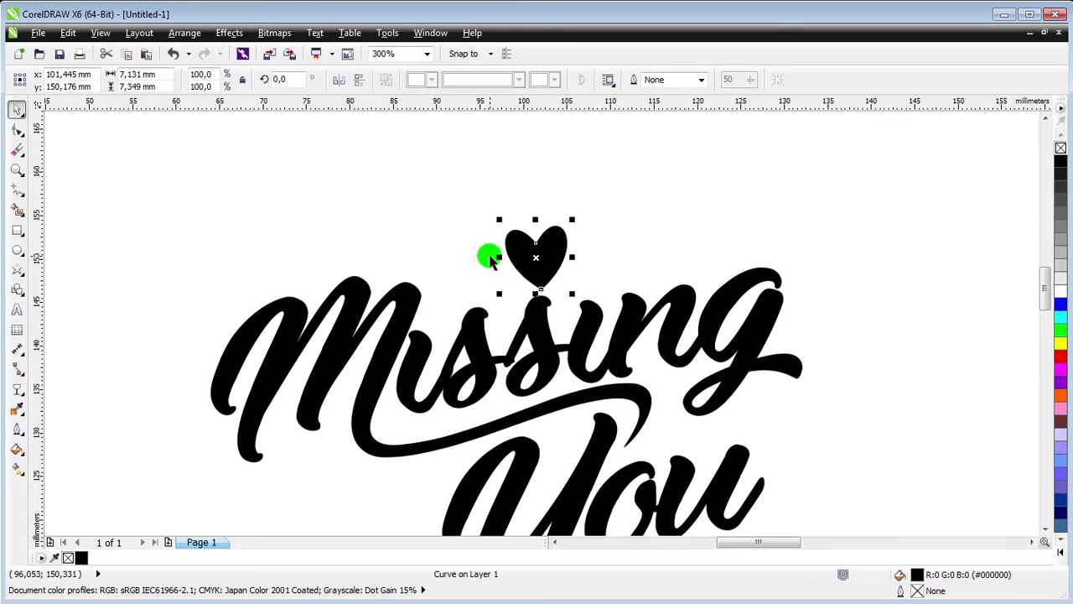
Step: Scale the black heart to about 50% and tilt it right as the dot above Missing's i
scroll(512, 249, down, 1)
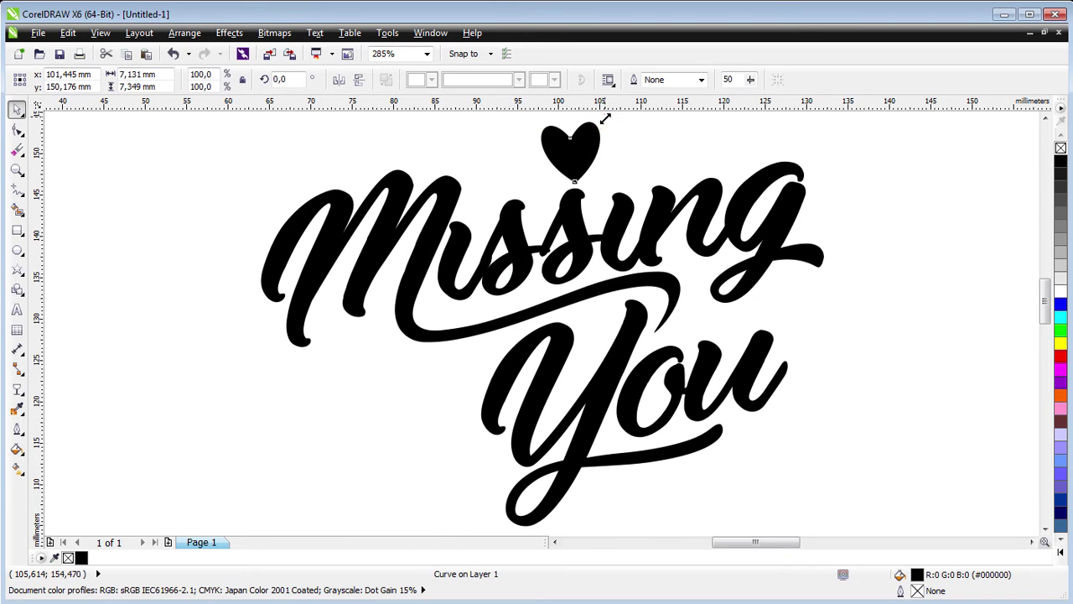
mouse_move(603, 118)
mouse_down()
mouse_move(572, 149)
mouse_move(624, 168)
mouse_up()
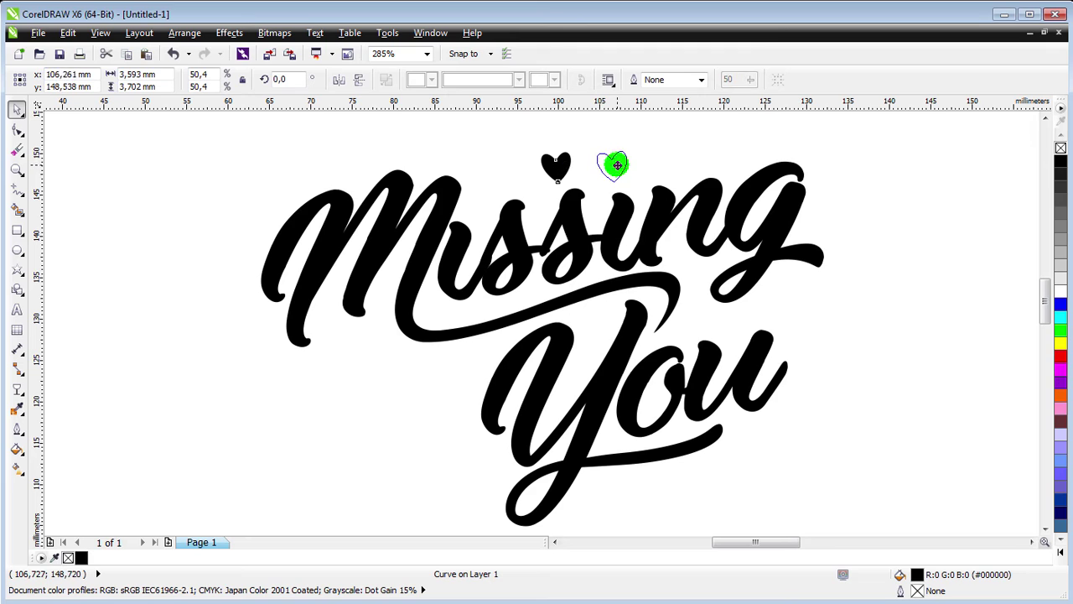
click(621, 168)
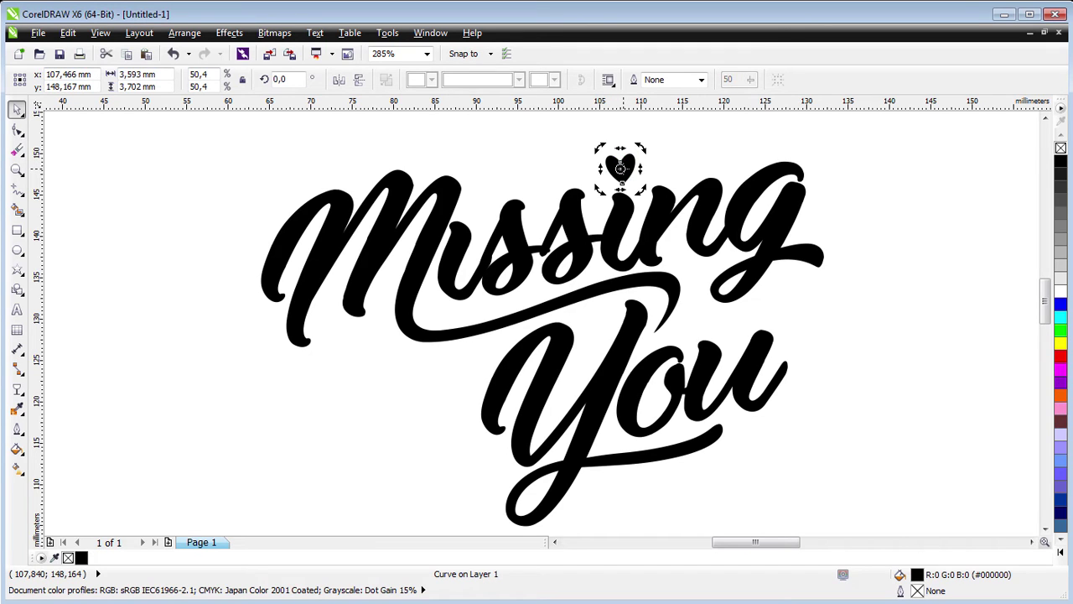
drag(619, 148, 630, 143)
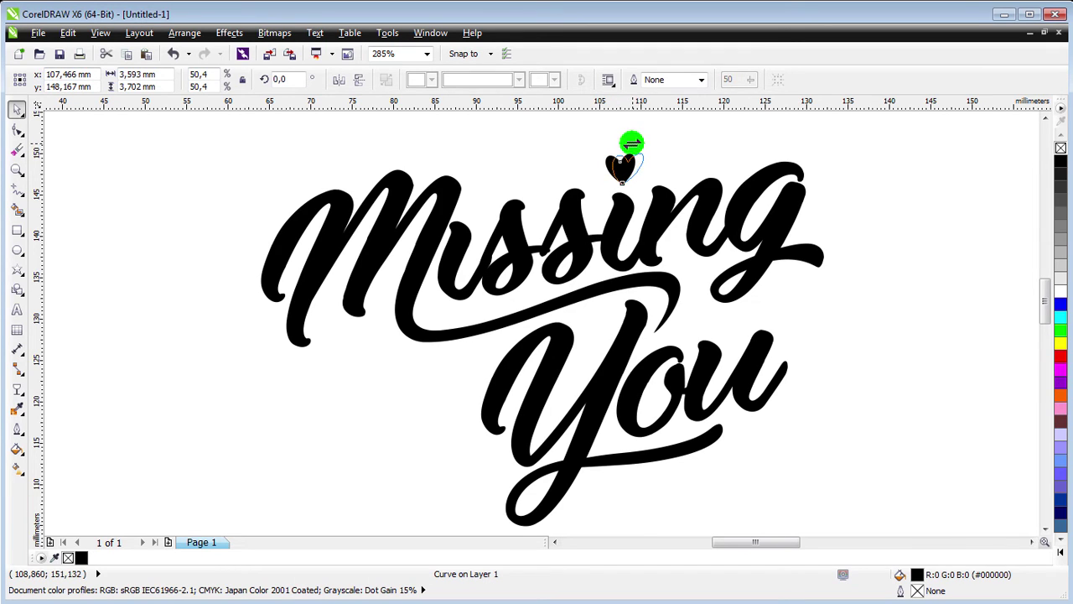
click(497, 195)
scroll(366, 235, down, 3)
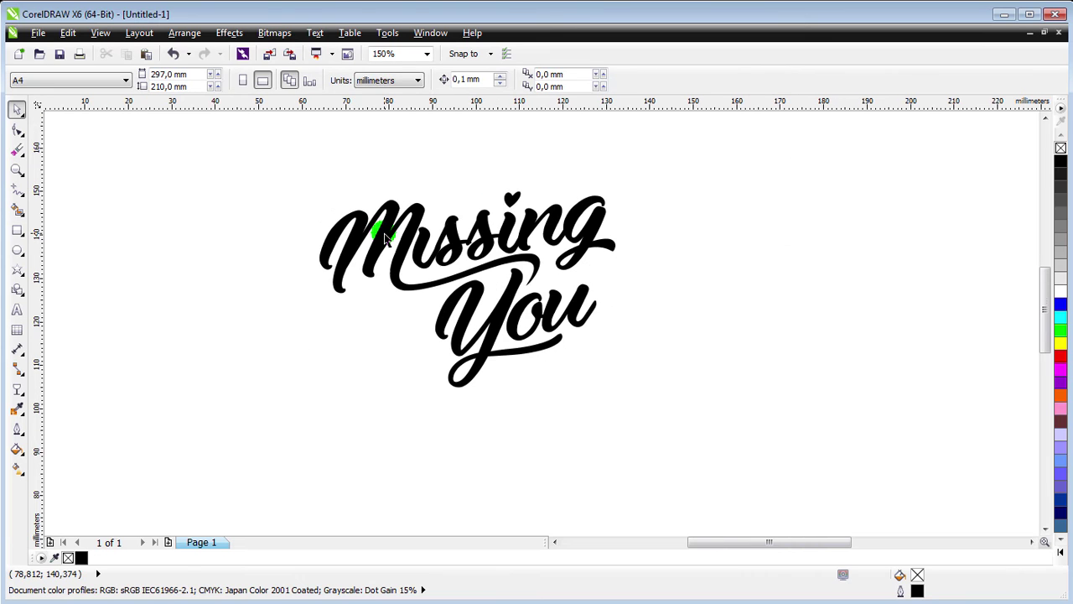
scroll(388, 238, up, 2)
scroll(391, 239, down, 2)
scroll(390, 239, up, 2)
scroll(391, 239, down, 2)
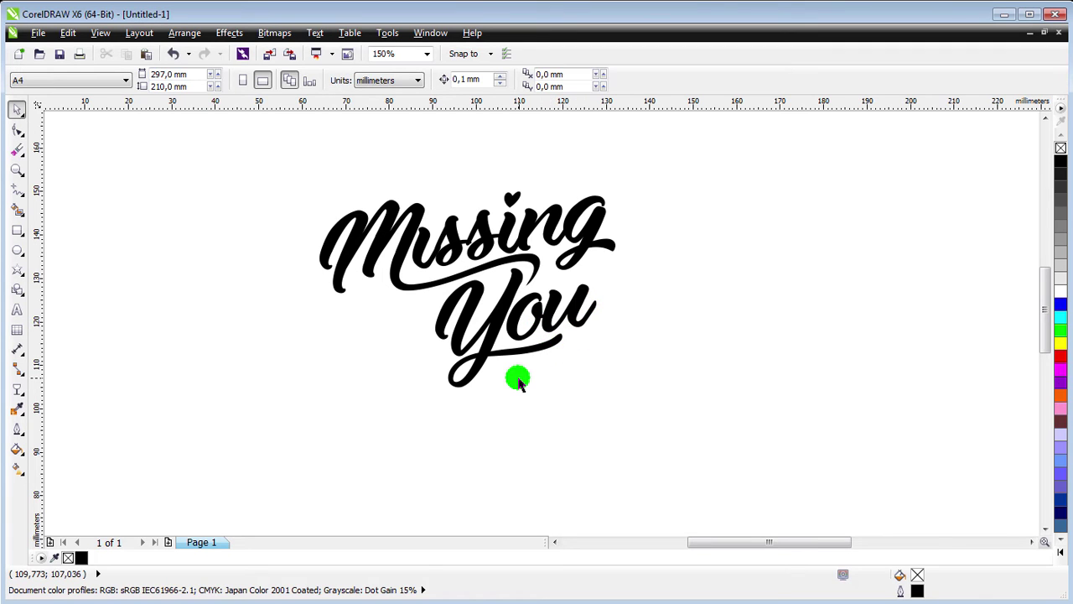
scroll(518, 380, up, 2)
Step: Delete the excess nodes in the Y's descender loop and lower loop
click(453, 291)
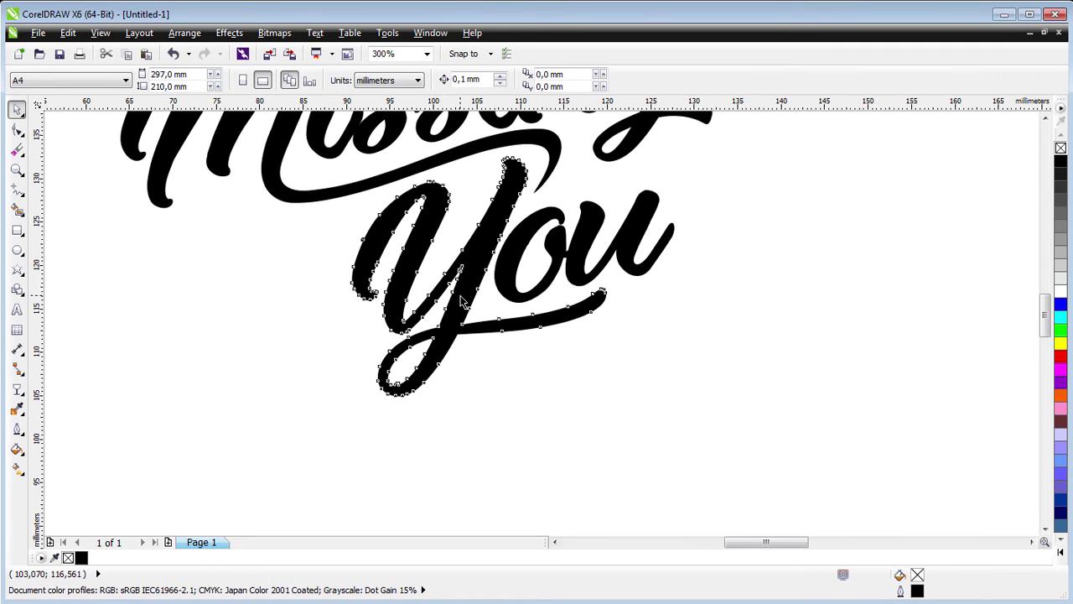
scroll(473, 314, up, 2)
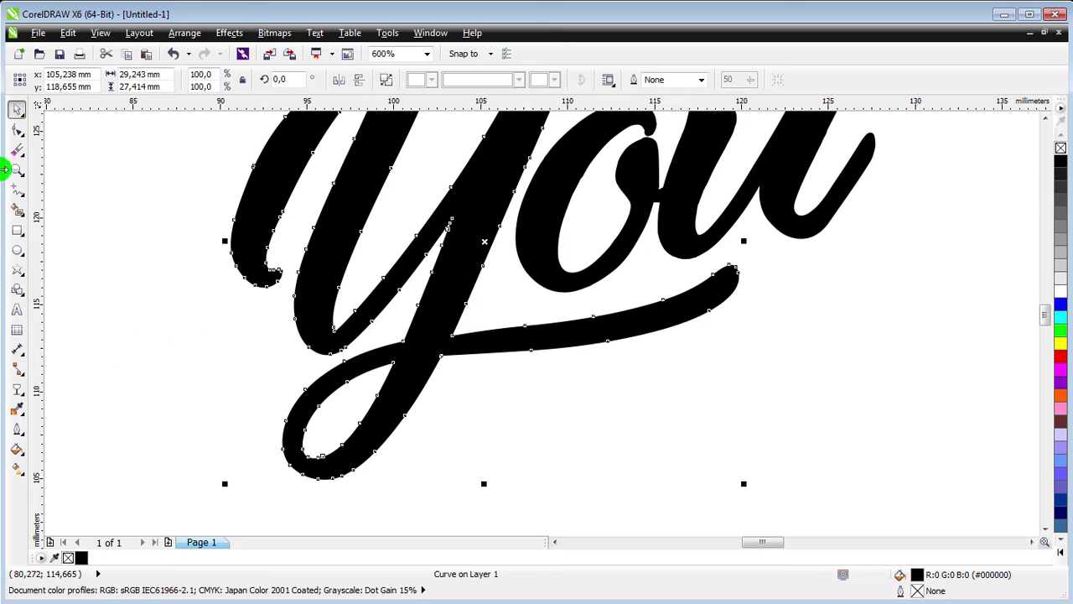
click(17, 128)
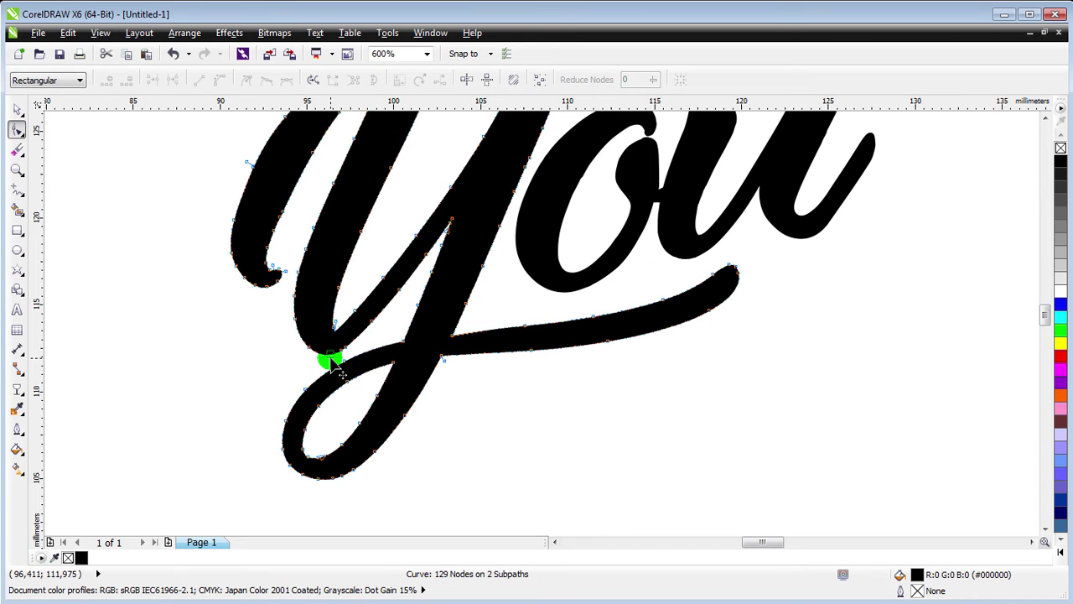
drag(351, 373, 359, 390)
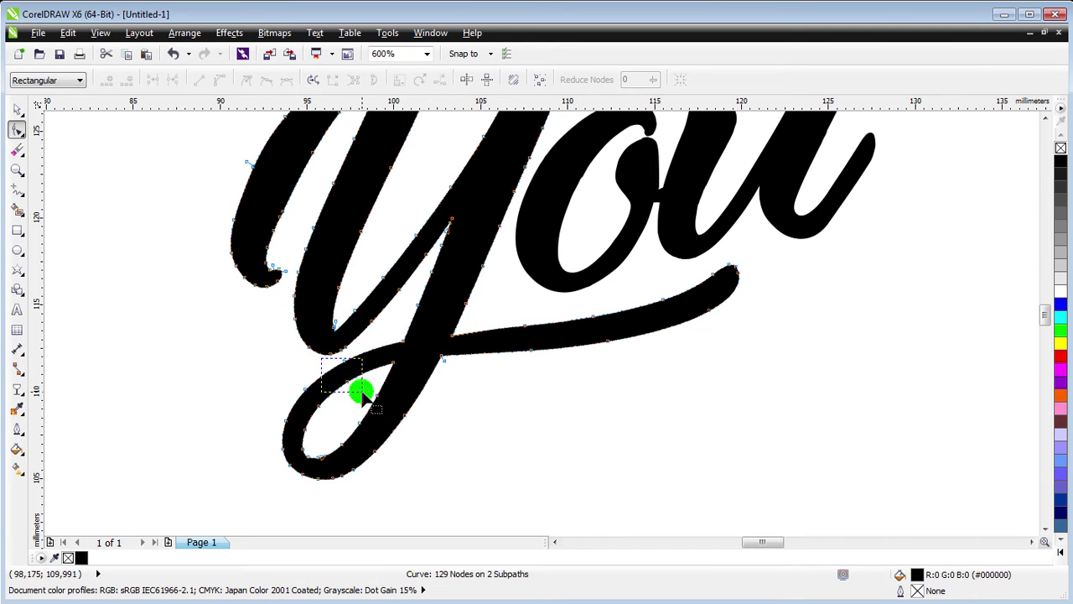
click(128, 80)
click(130, 81)
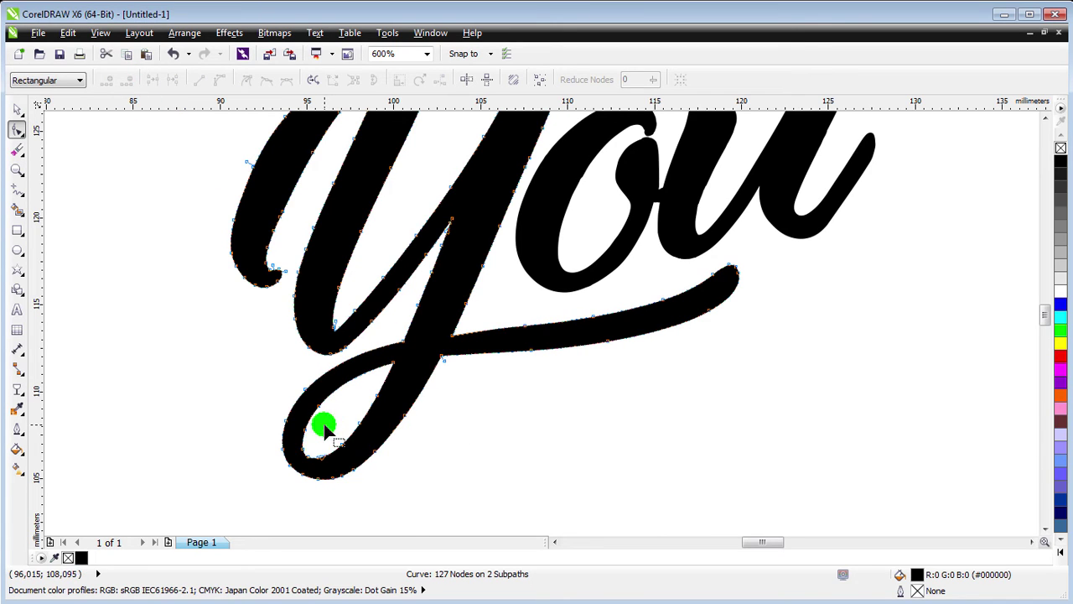
drag(364, 480, 383, 505)
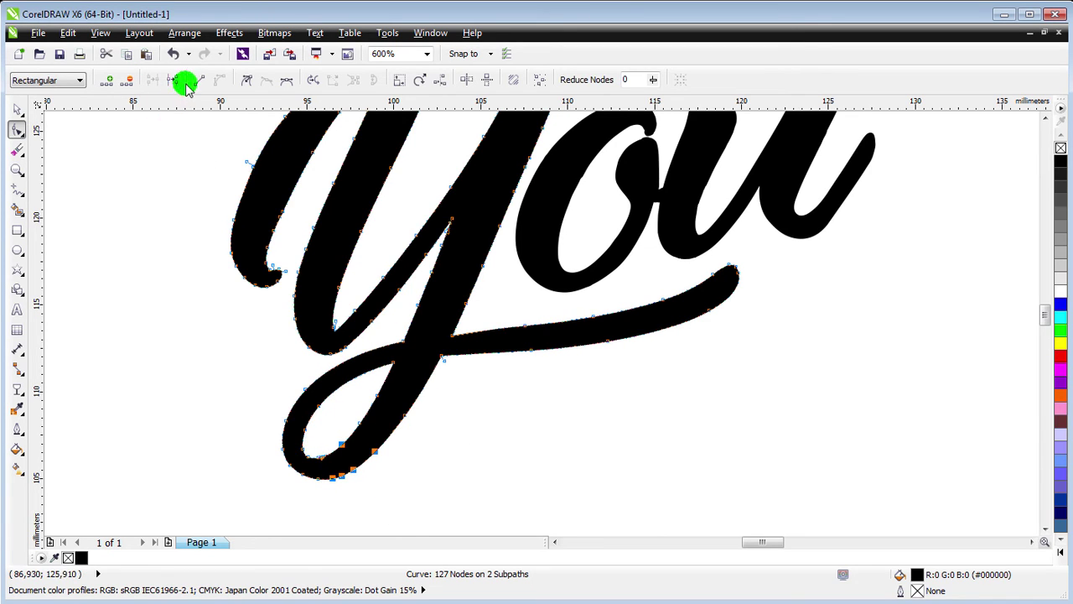
click(130, 80)
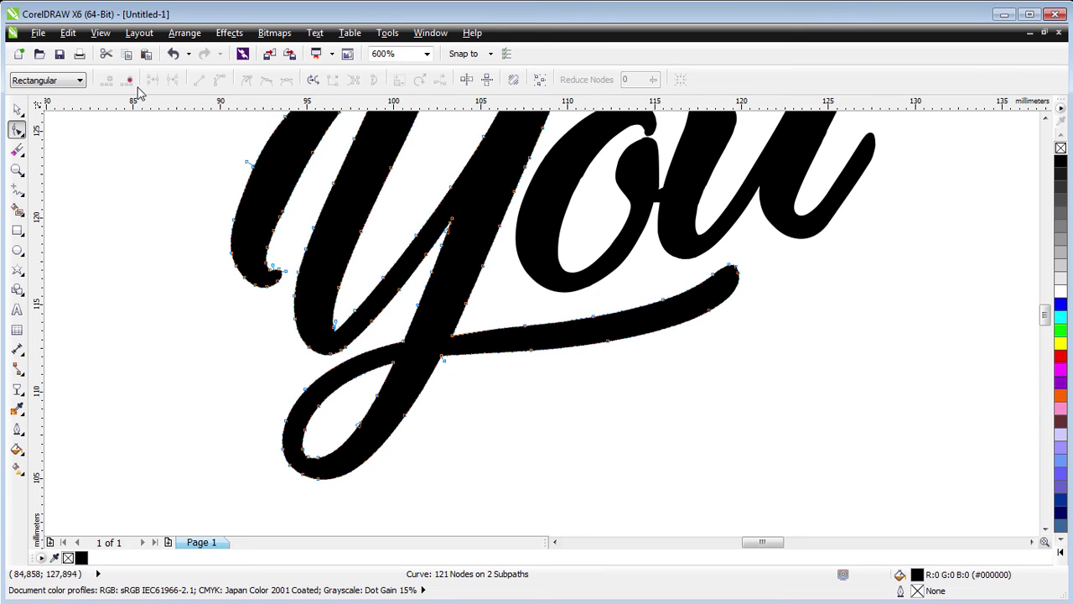
Step: Remove surplus tail nodes and stretch the swash end further up and right
drag(513, 300, 637, 365)
click(130, 80)
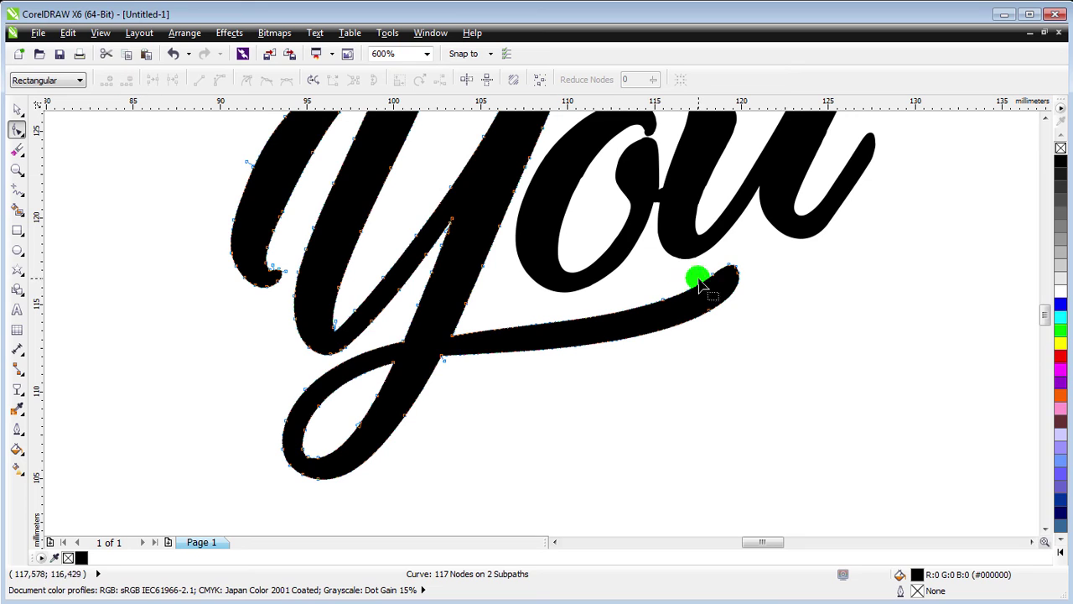
drag(755, 323, 756, 331)
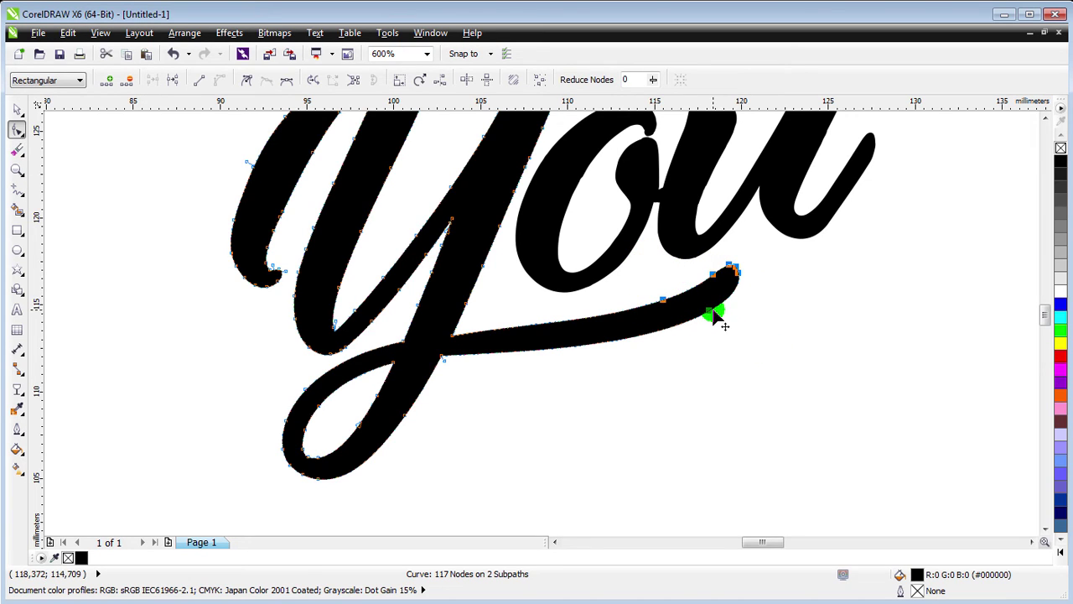
drag(711, 317, 839, 291)
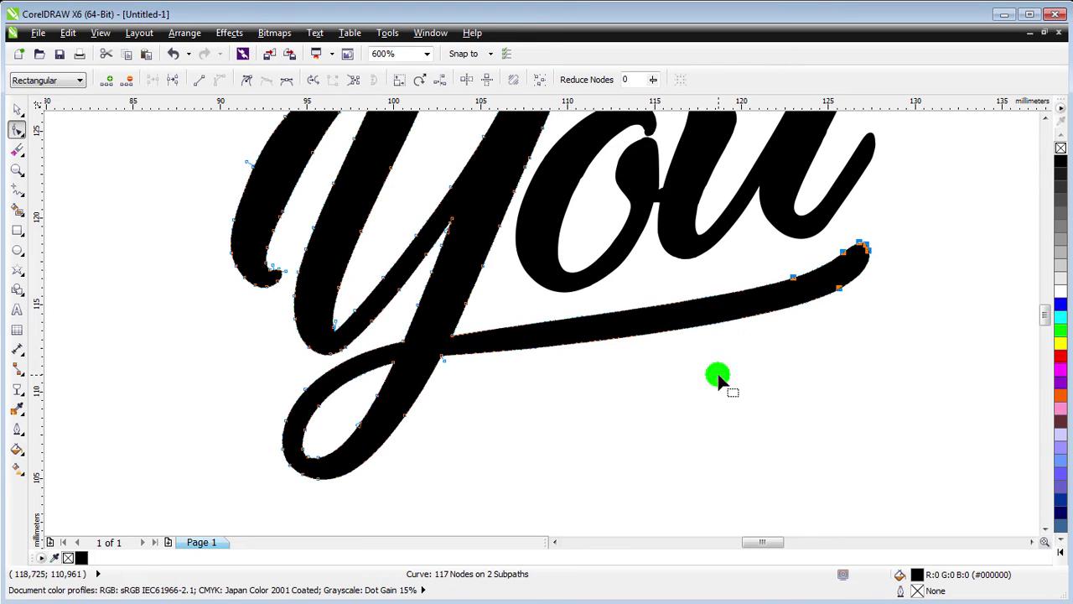
click(697, 306)
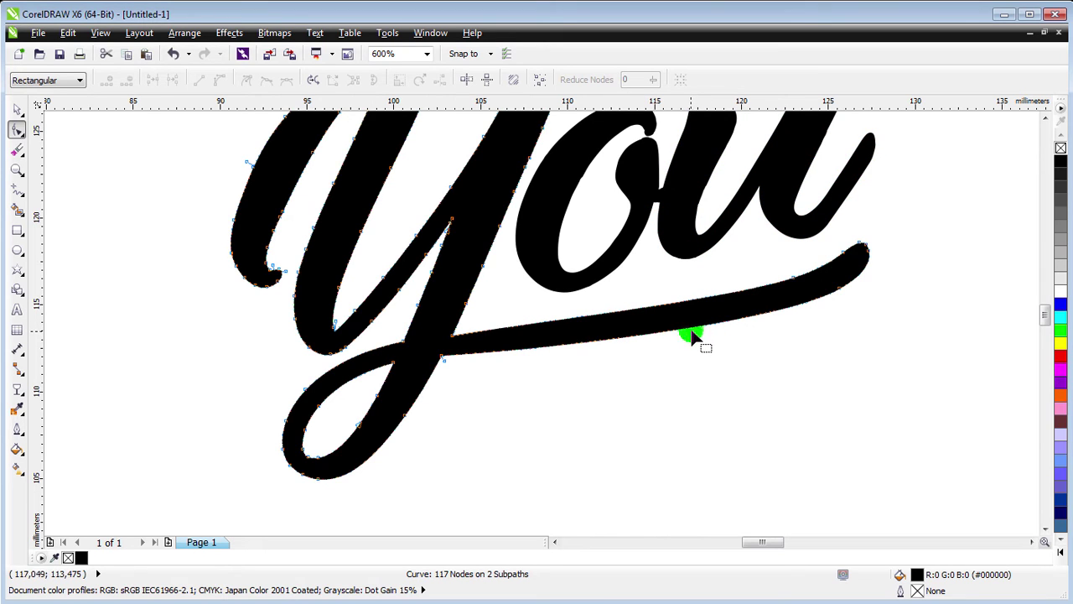
drag(696, 329, 710, 334)
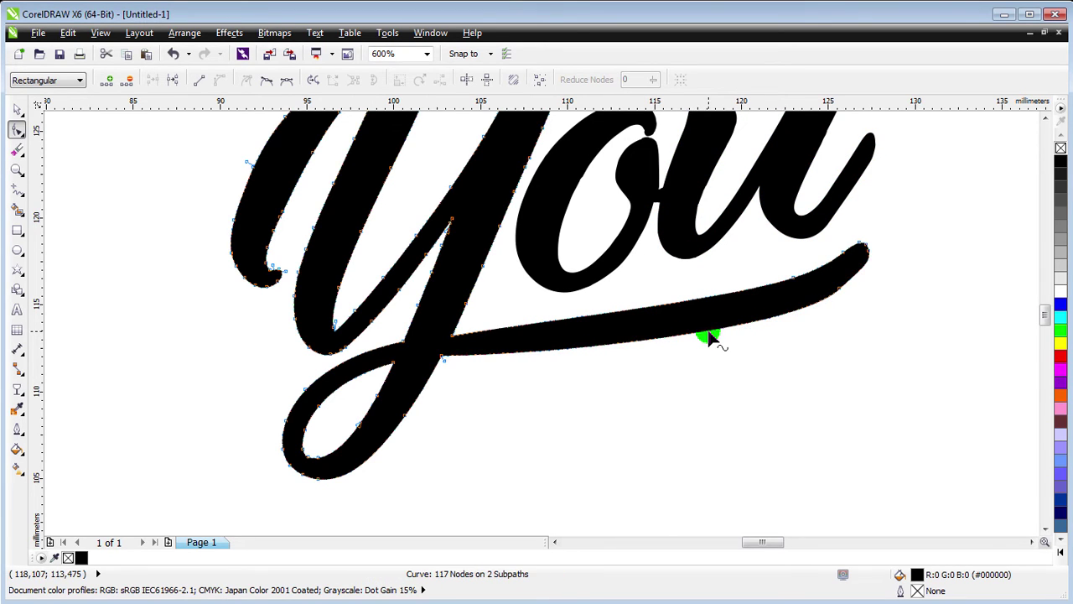
Step: Delete stray edge nodes and reshape the swash's upper and lower edges into smooth curves
click(792, 278)
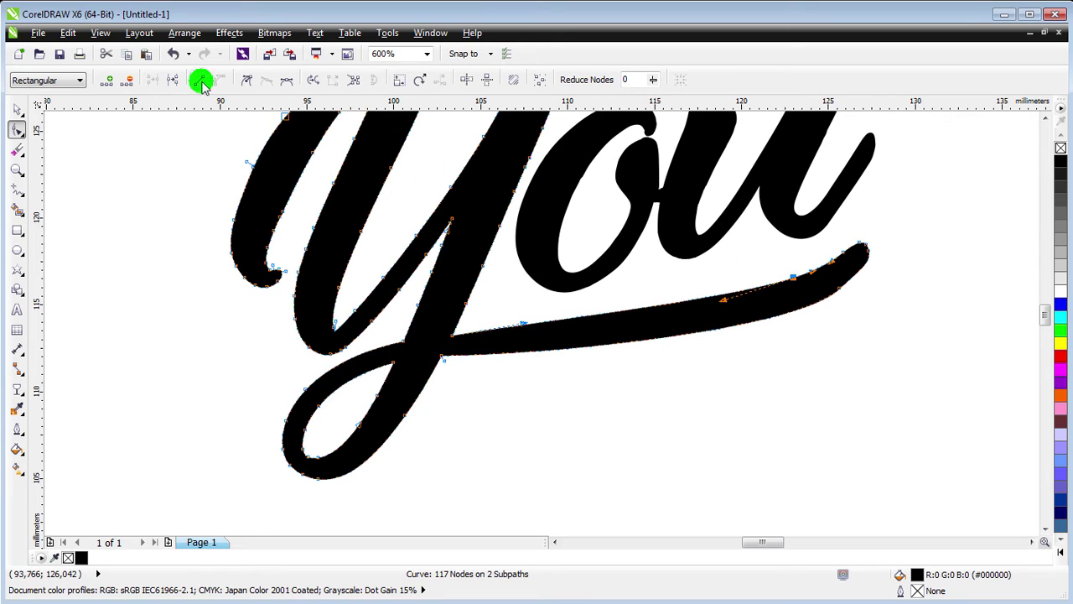
click(128, 80)
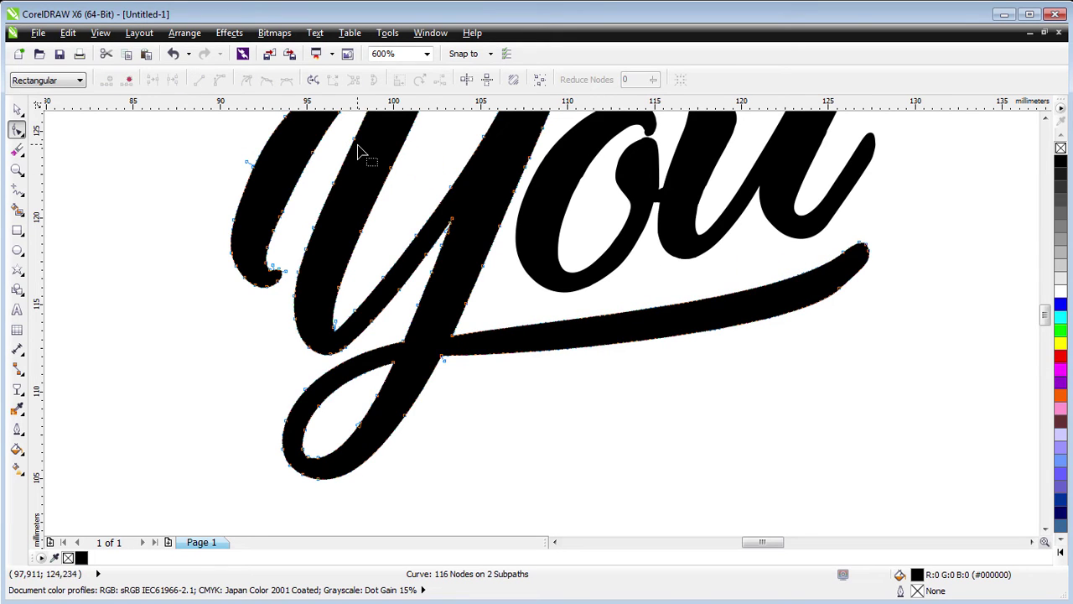
click(841, 290)
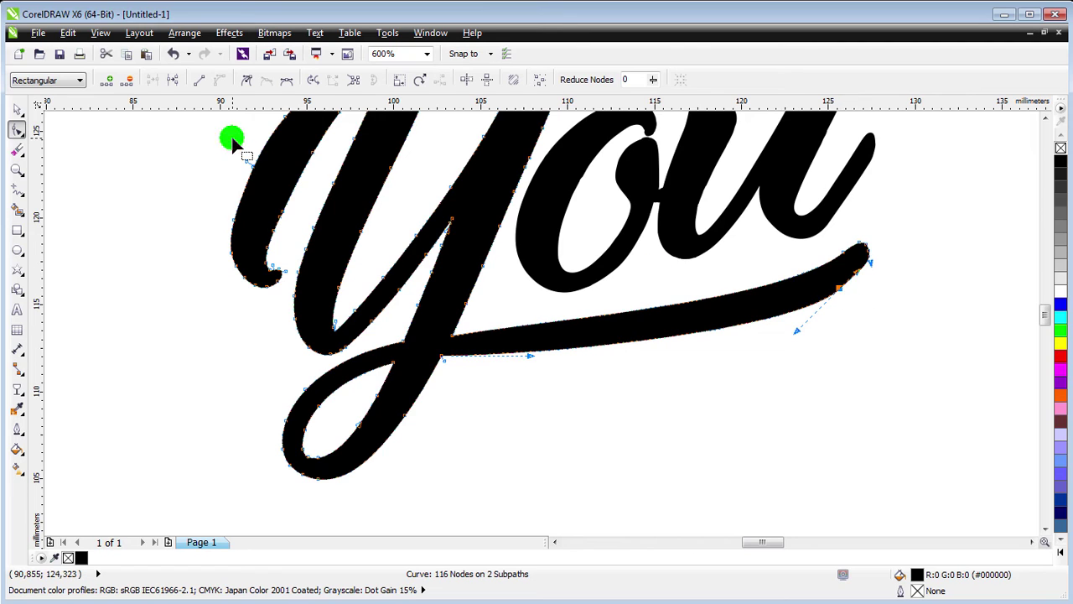
click(128, 80)
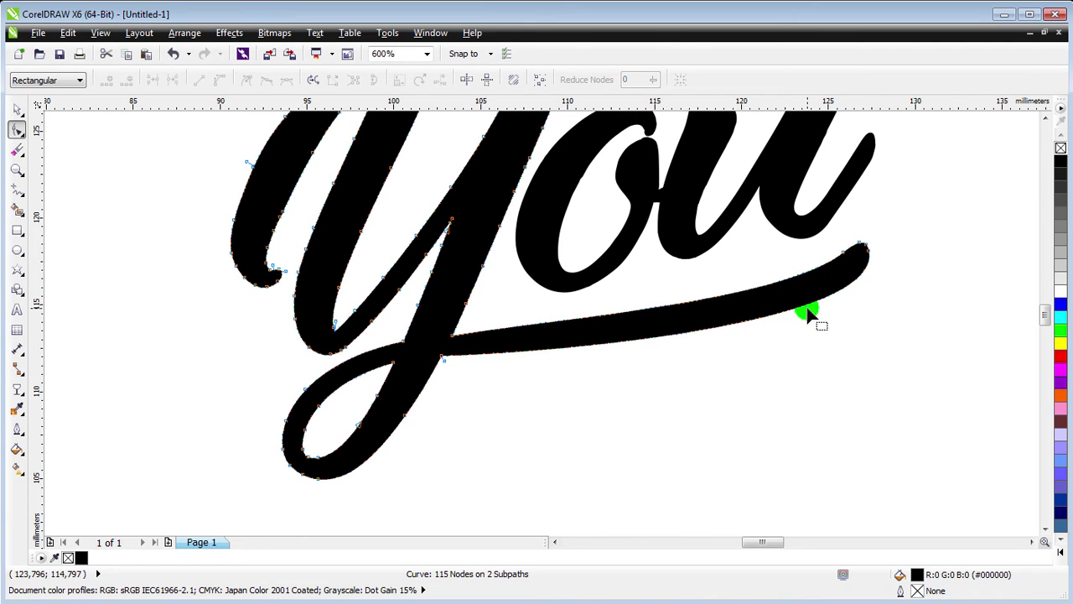
drag(806, 312, 795, 323)
drag(719, 302, 718, 300)
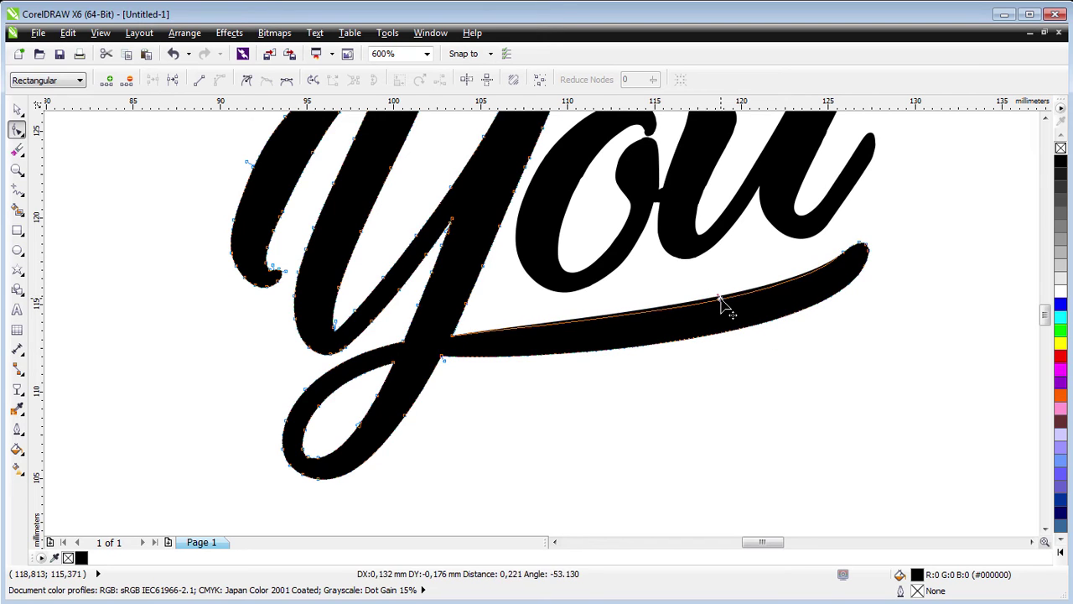
scroll(577, 323, down, 2)
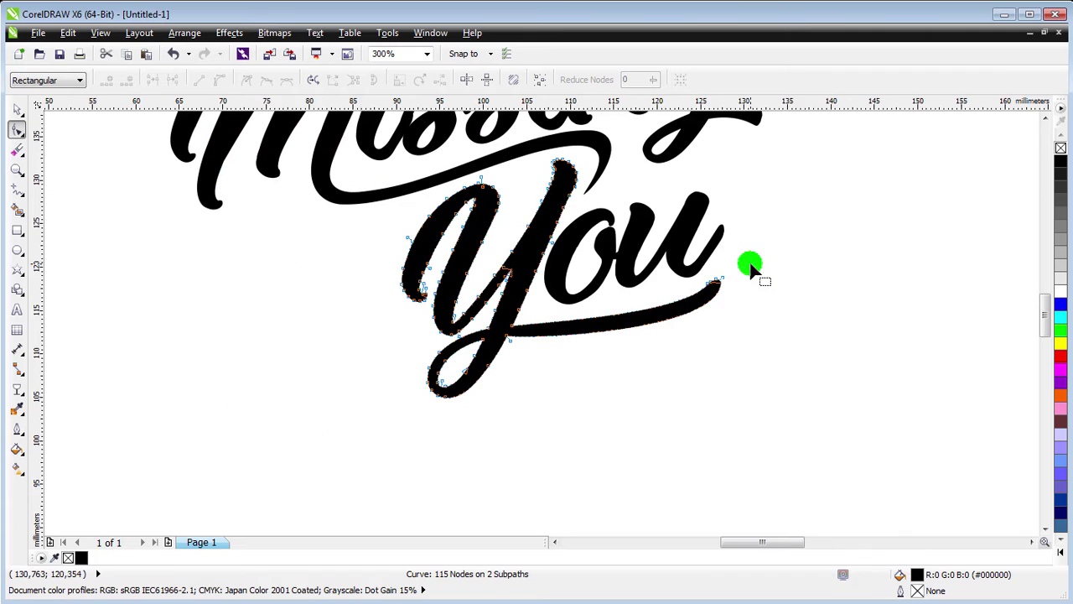
scroll(750, 268, up, 2)
drag(687, 316, 694, 319)
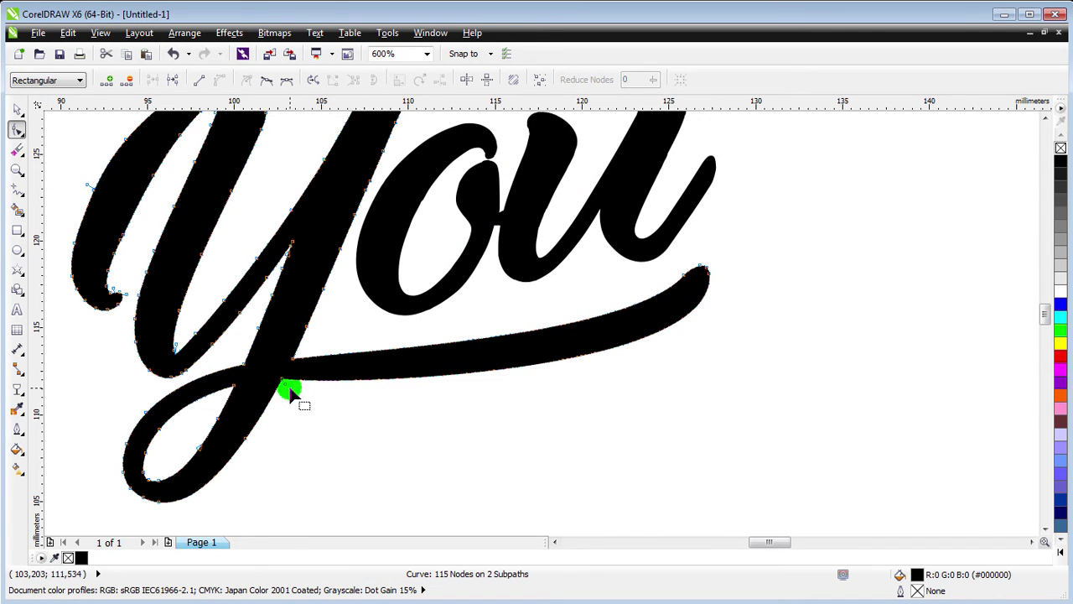
drag(329, 382, 348, 388)
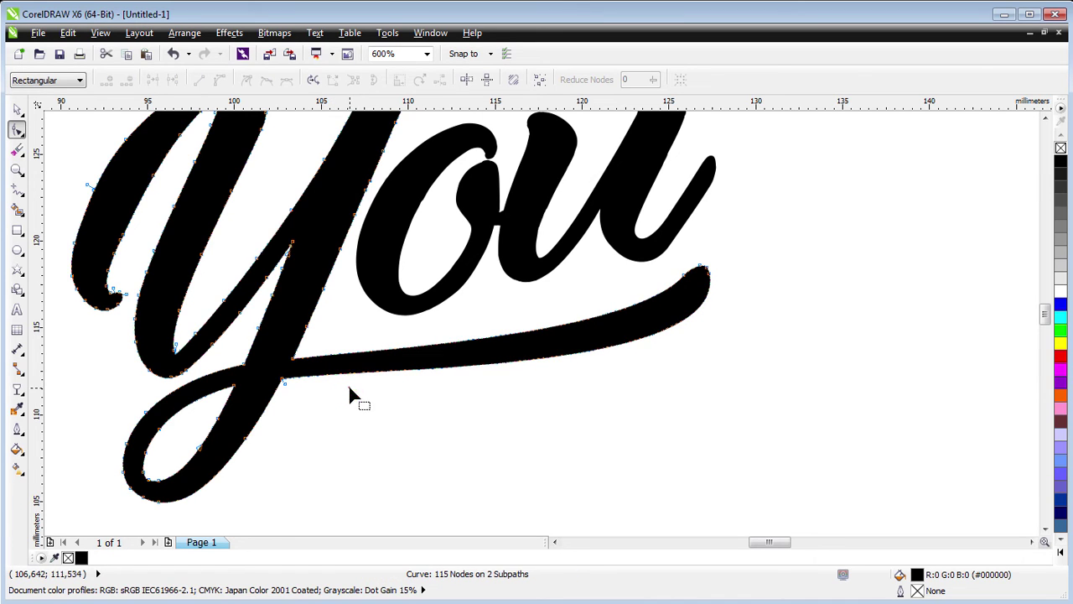
scroll(251, 347, down, 2)
scroll(240, 347, down, 2)
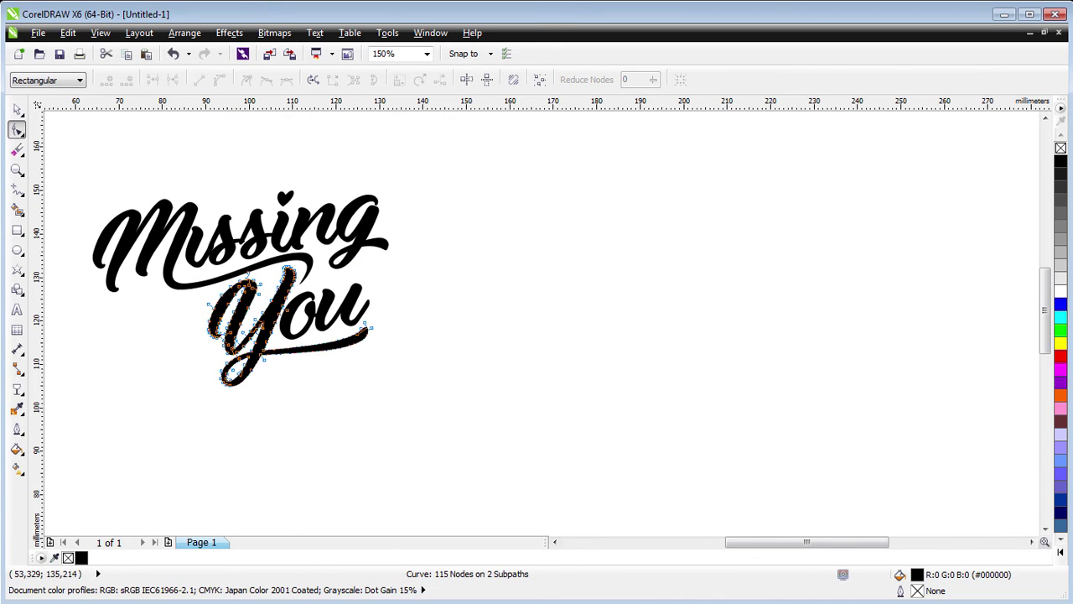
Step: Zoom to fit and select all pieces of the Missing You lettering
click(18, 110)
key(F4)
click(408, 144)
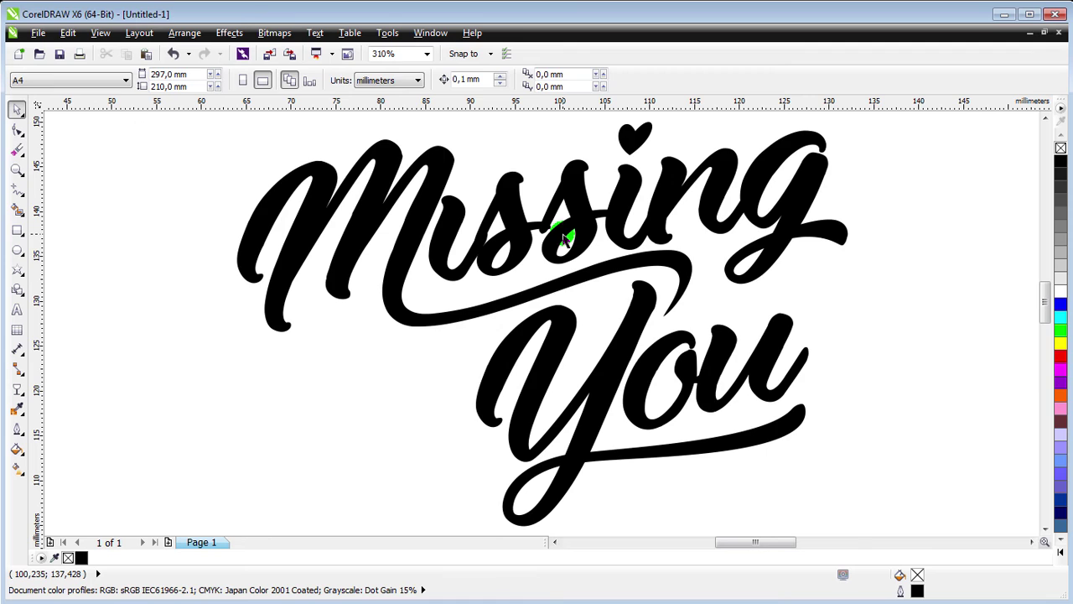
scroll(566, 239, down, 2)
mouse_move(339, 141)
mouse_down()
mouse_move(746, 398)
mouse_move(738, 391)
mouse_up()
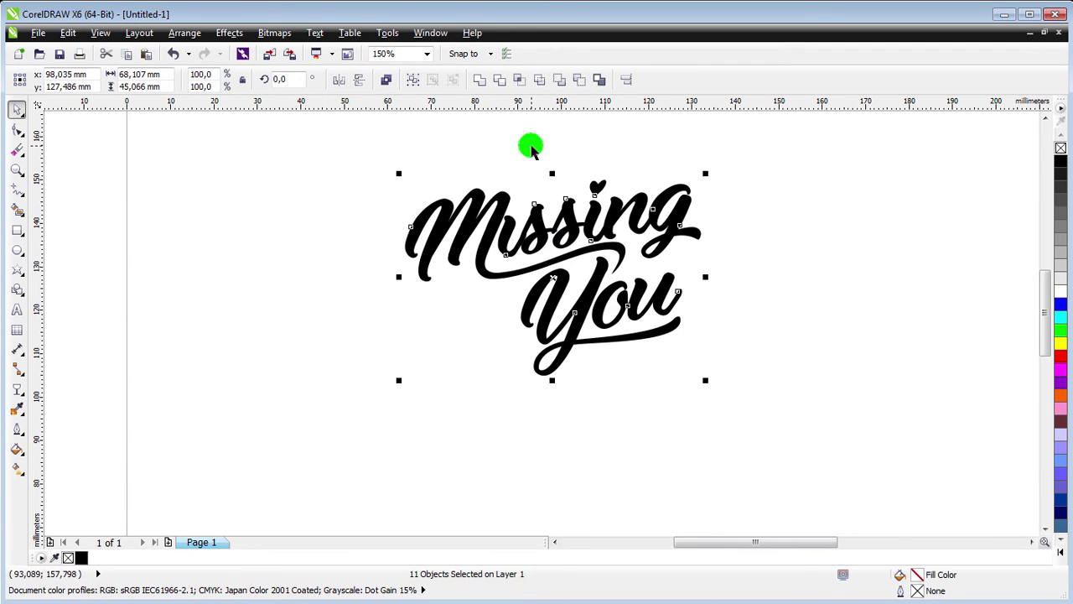
Step: Combine the 11 lettering pieces into one curve, reposition it, and place an offset copy
click(480, 79)
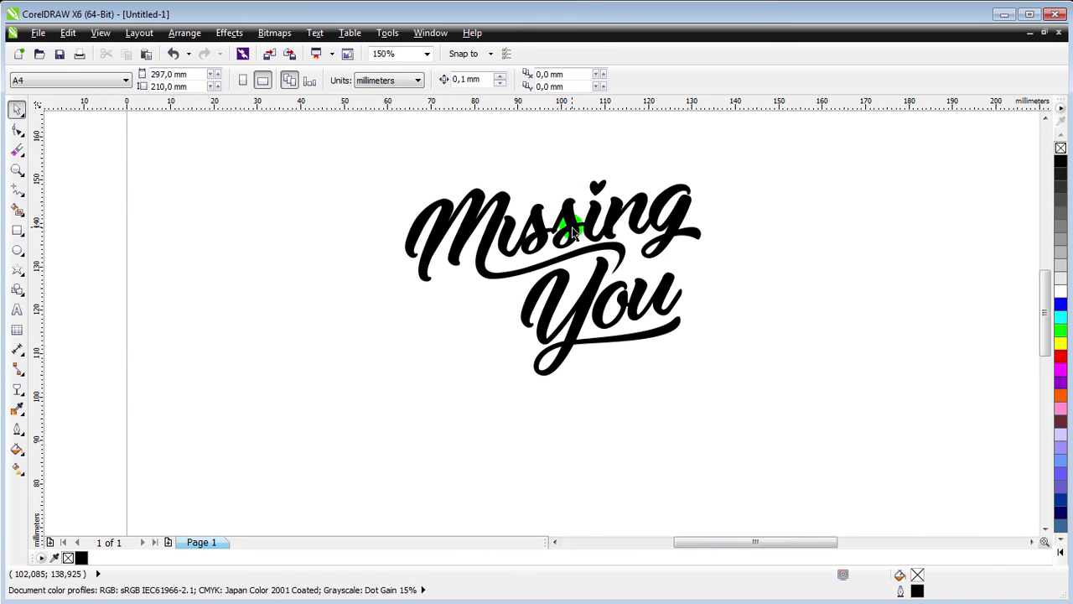
drag(571, 226, 390, 206)
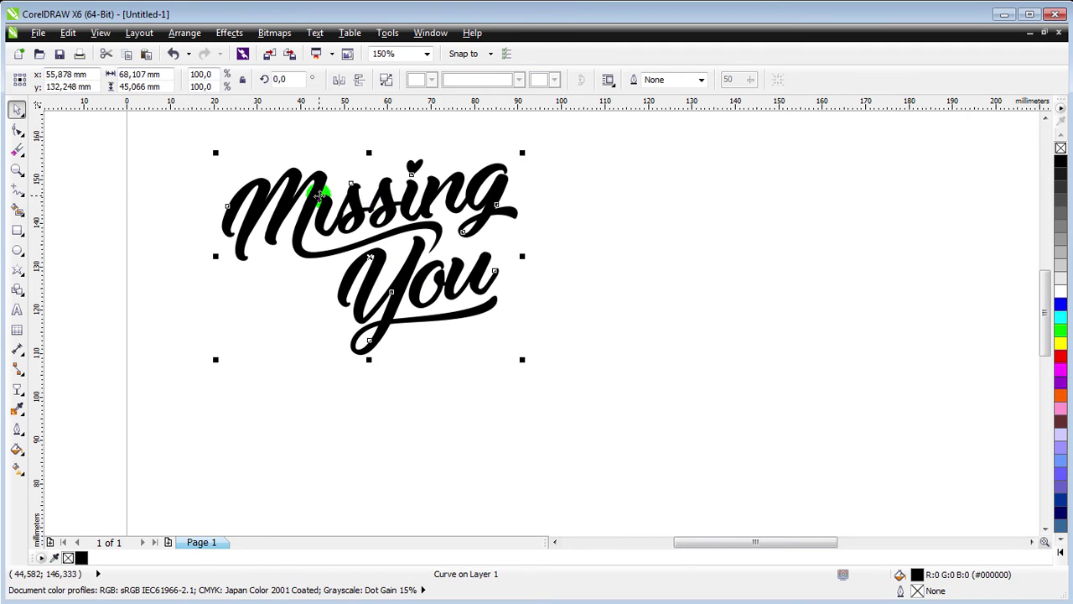
scroll(321, 196, up, 1)
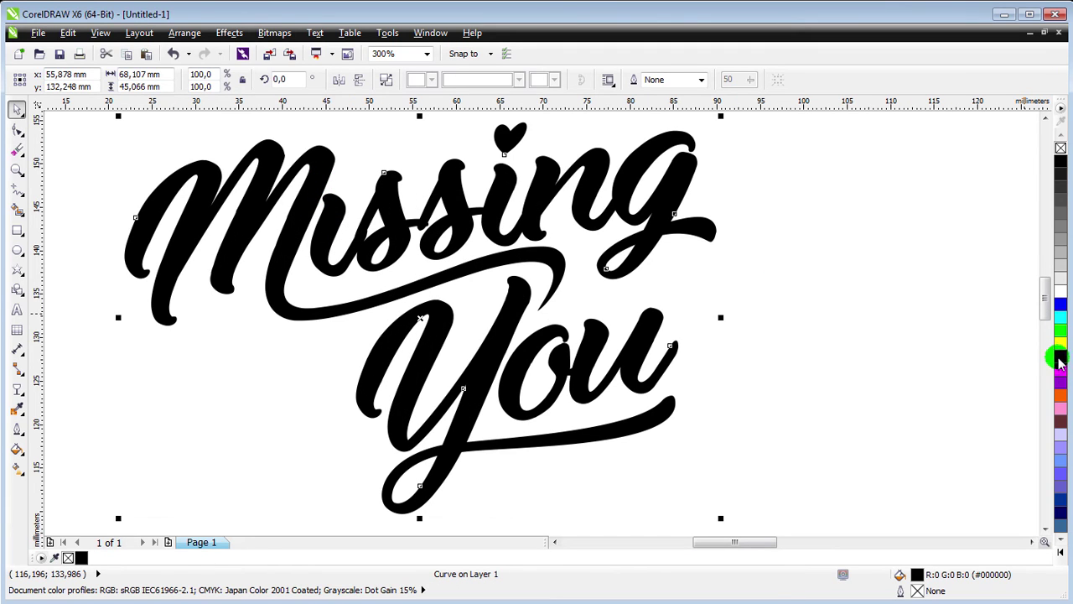
drag(1059, 360, 307, 308)
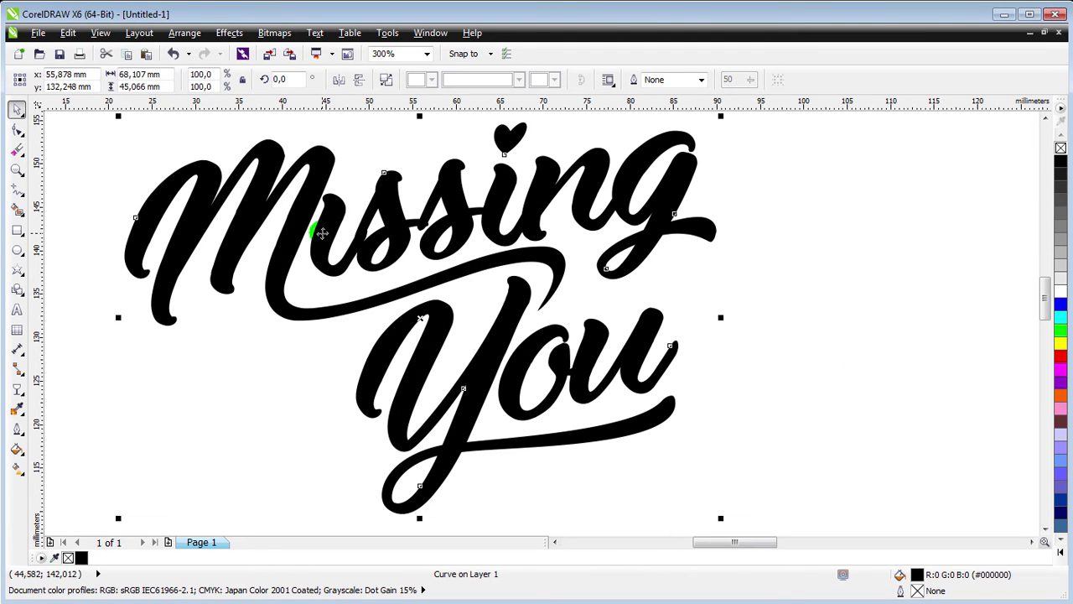
drag(322, 233, 328, 236)
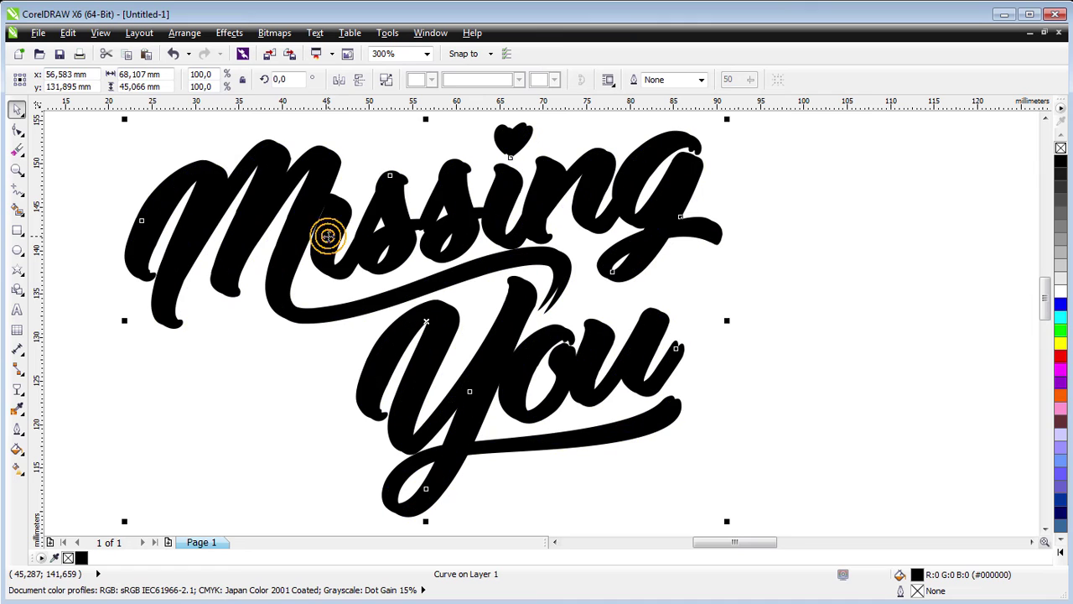
Step: Fill the front copy grey and bring the black copy in front of it
click(1060, 240)
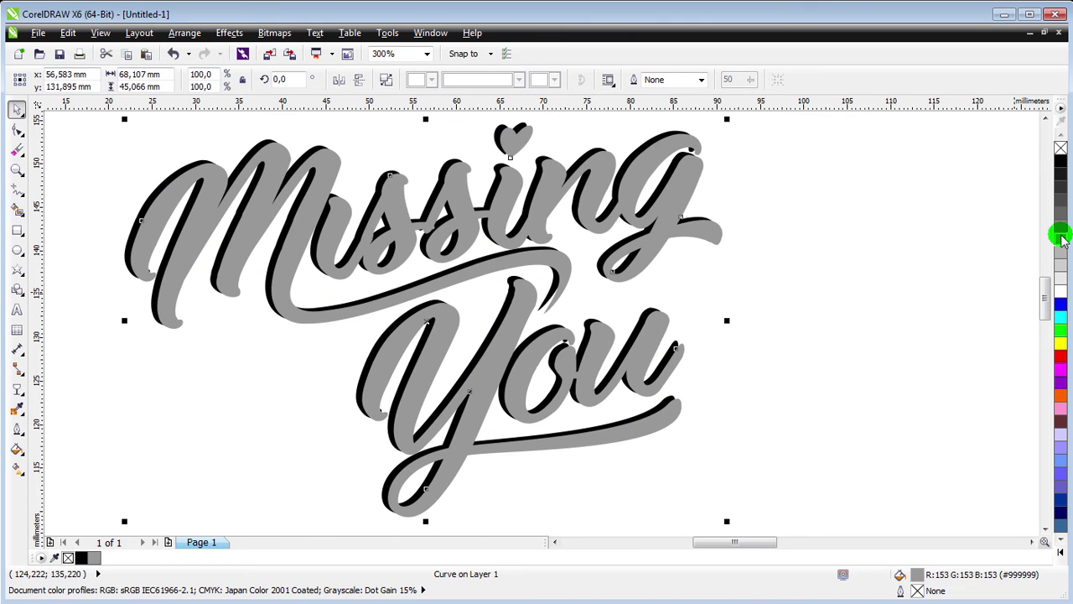
click(191, 163)
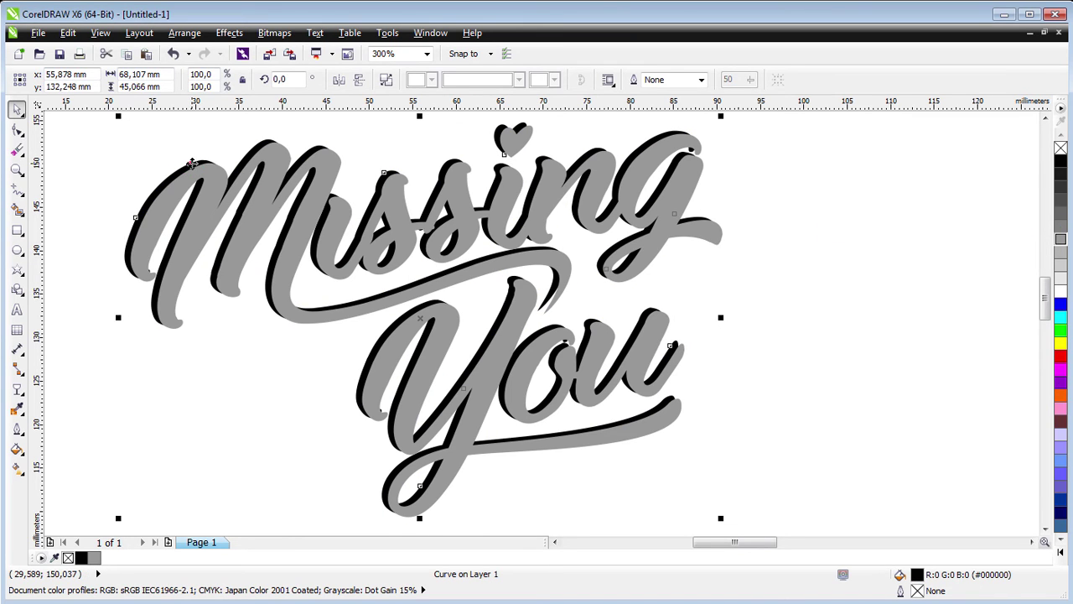
key(shift+Page_Up)
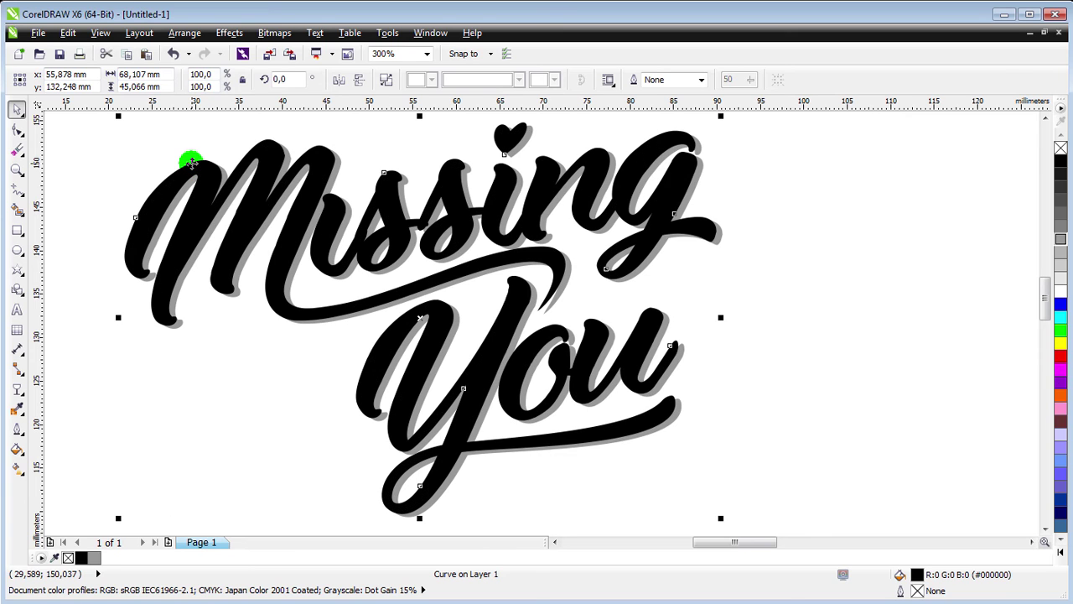
click(266, 241)
Step: Try colours on the shadow lettering and settle on a light grey fill
click(264, 233)
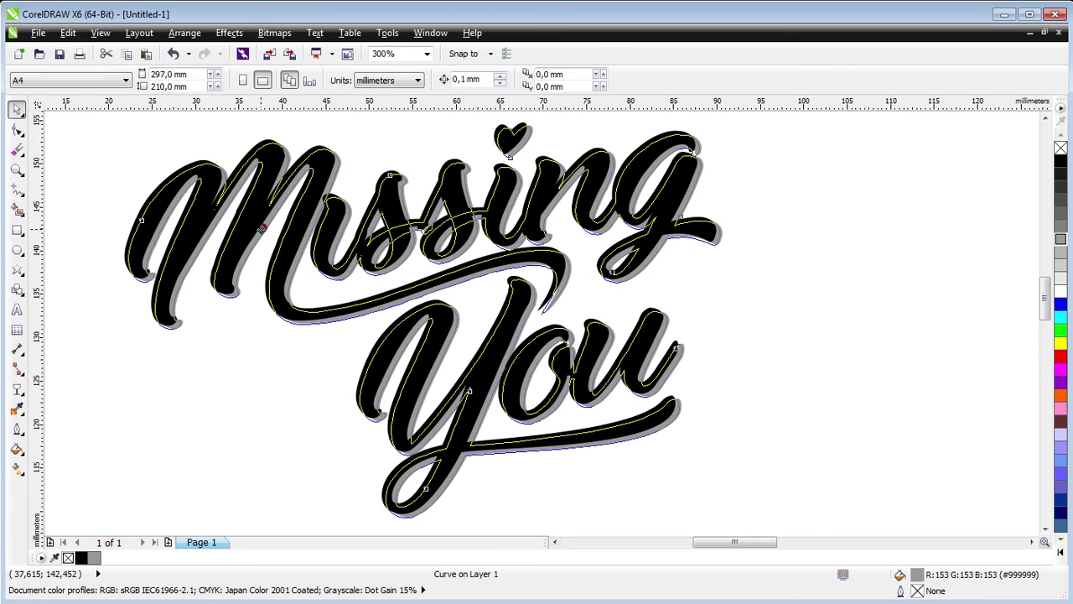
scroll(334, 325, down, 2)
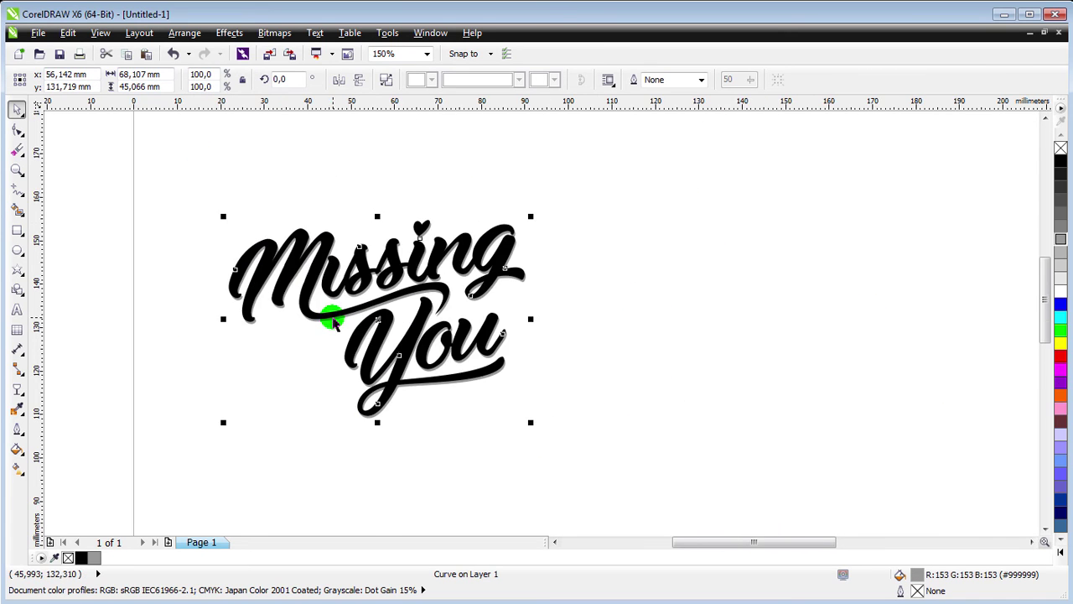
click(1063, 344)
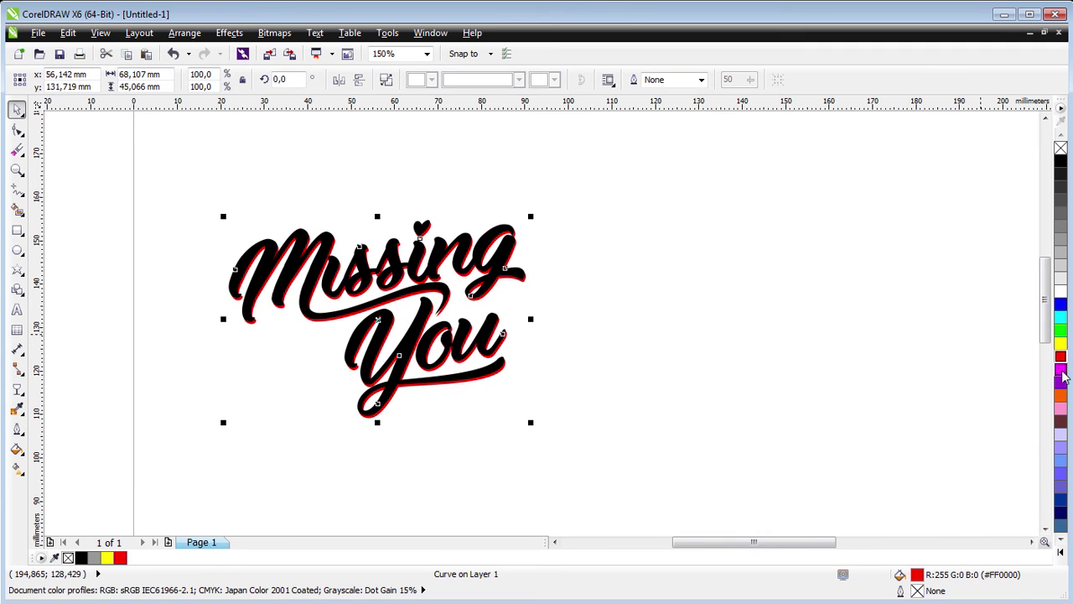
click(1060, 265)
drag(307, 340, 310, 281)
click(310, 281)
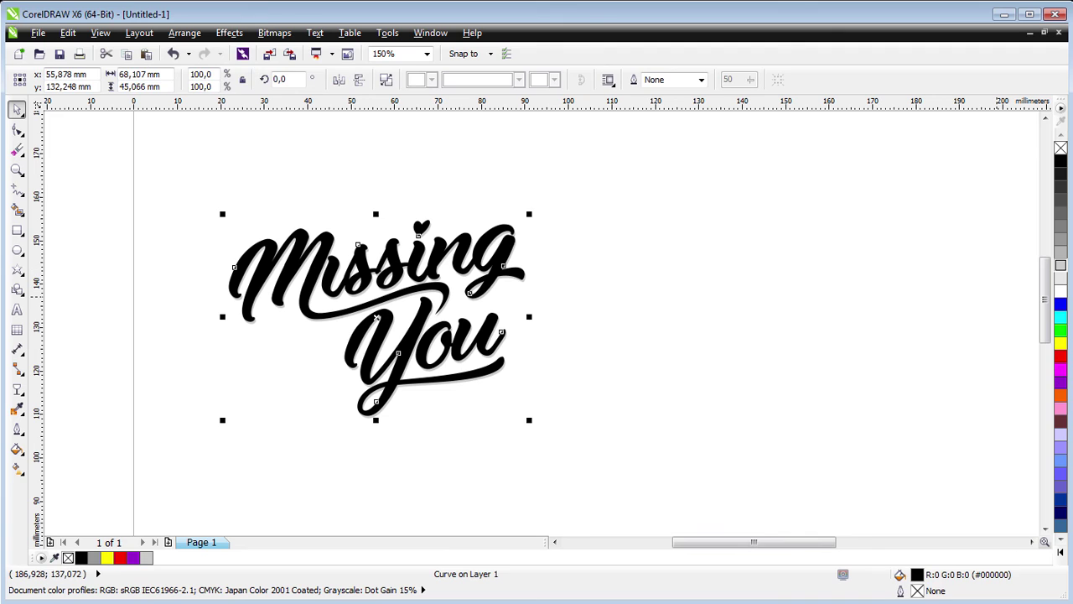
Step: Give the lettering an orange-to-yellow fountain fill at a -66° angle
click(1062, 396)
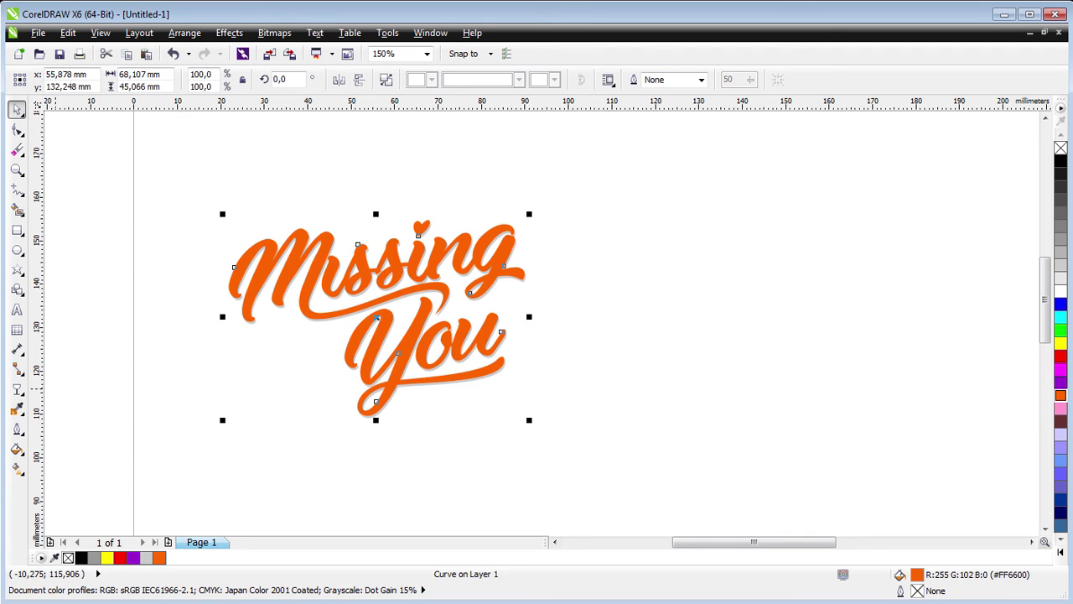
click(15, 446)
click(70, 465)
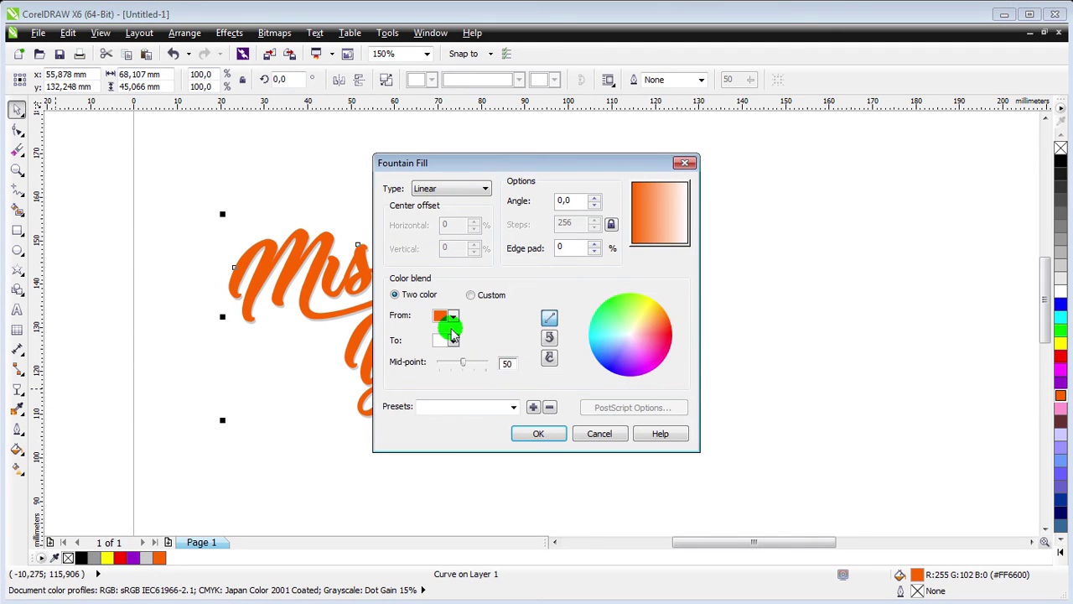
key(Escape)
click(16, 449)
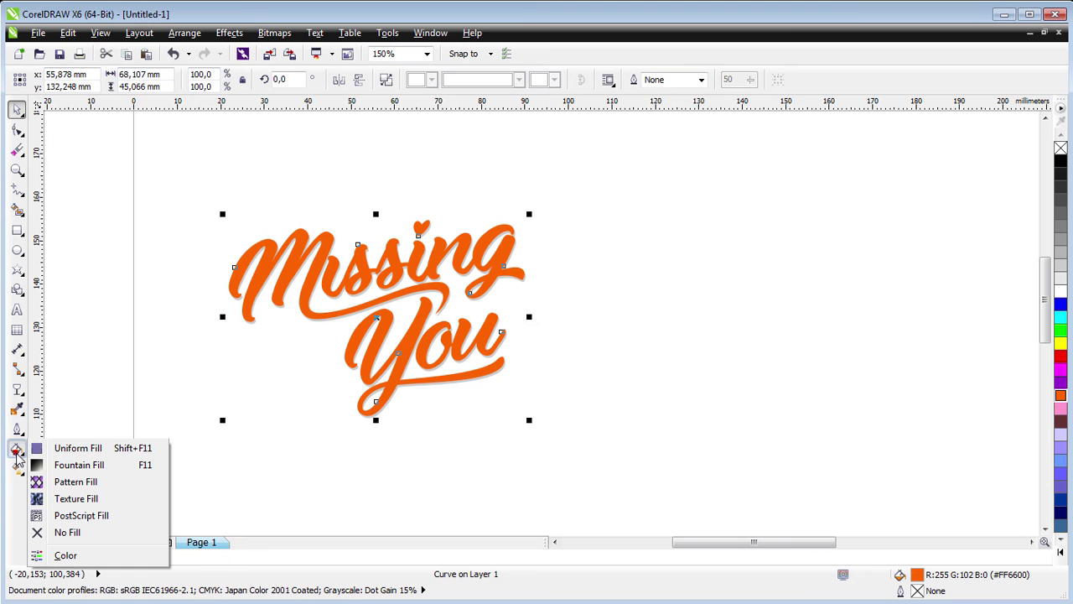
click(70, 464)
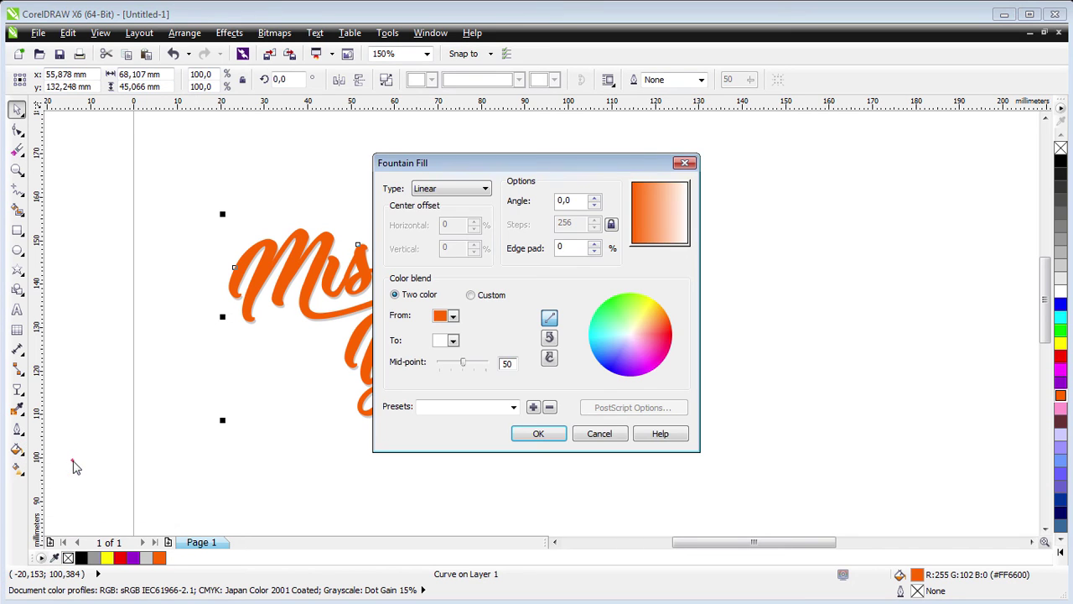
click(449, 341)
click(462, 376)
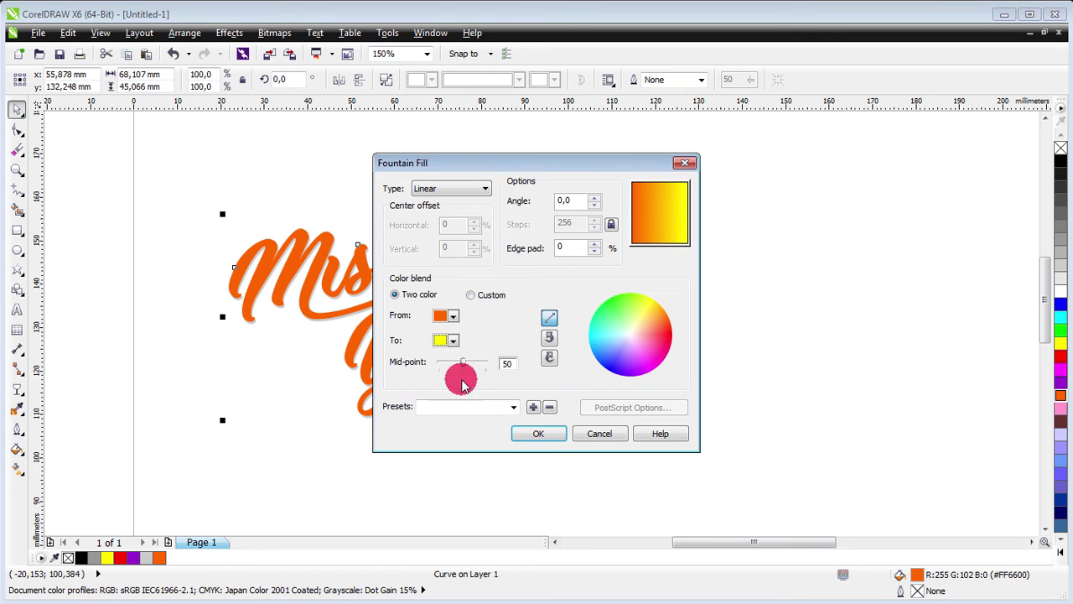
drag(659, 227, 669, 244)
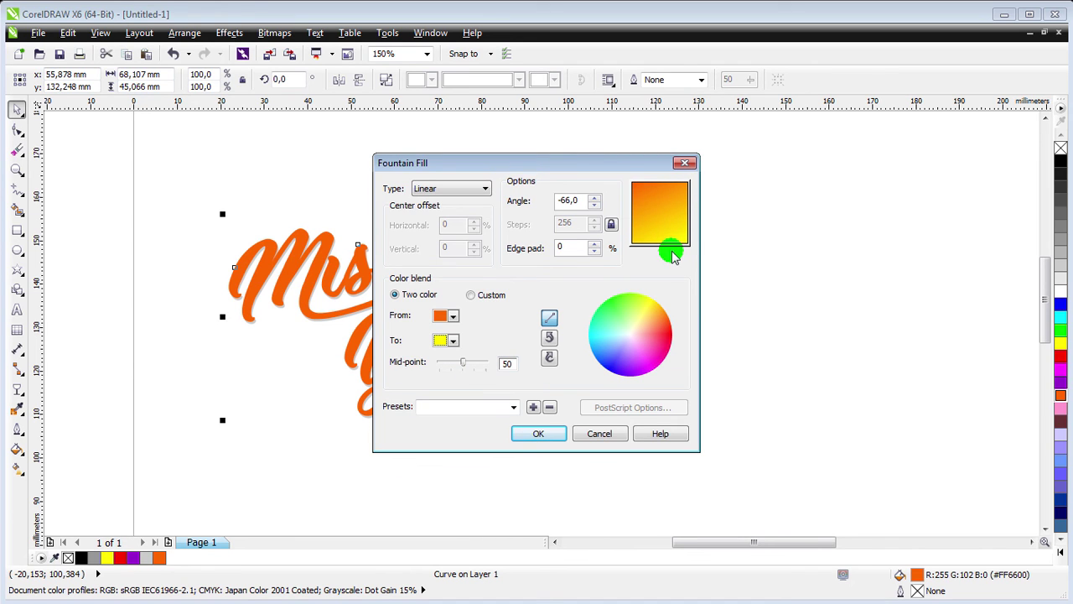
click(540, 432)
Step: Make the grey shadow lettering black
click(231, 450)
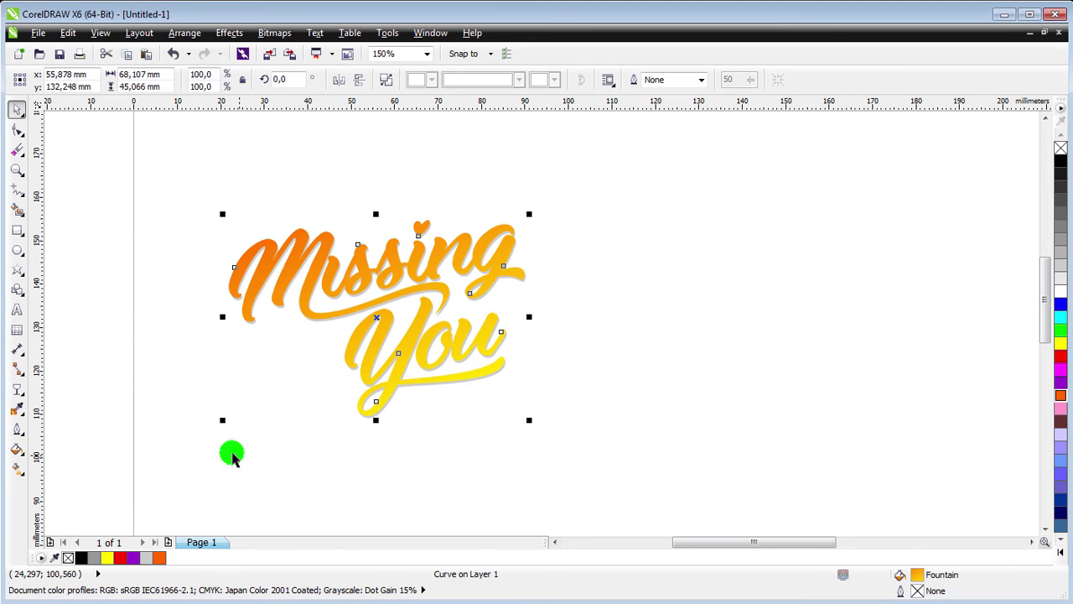
scroll(336, 305, up, 2)
click(332, 292)
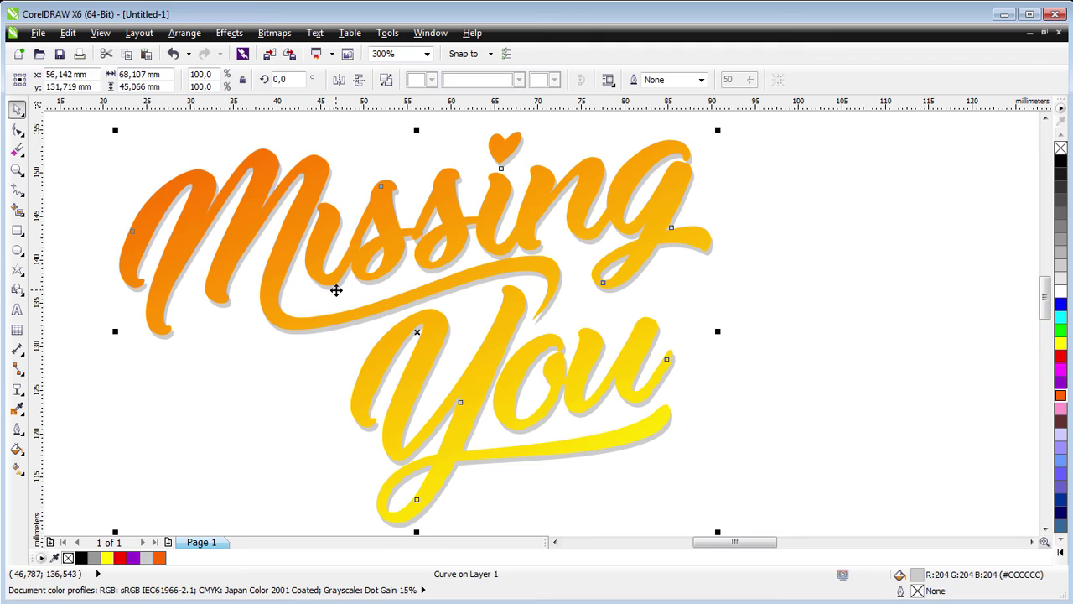
click(1061, 162)
scroll(225, 302, down, 1)
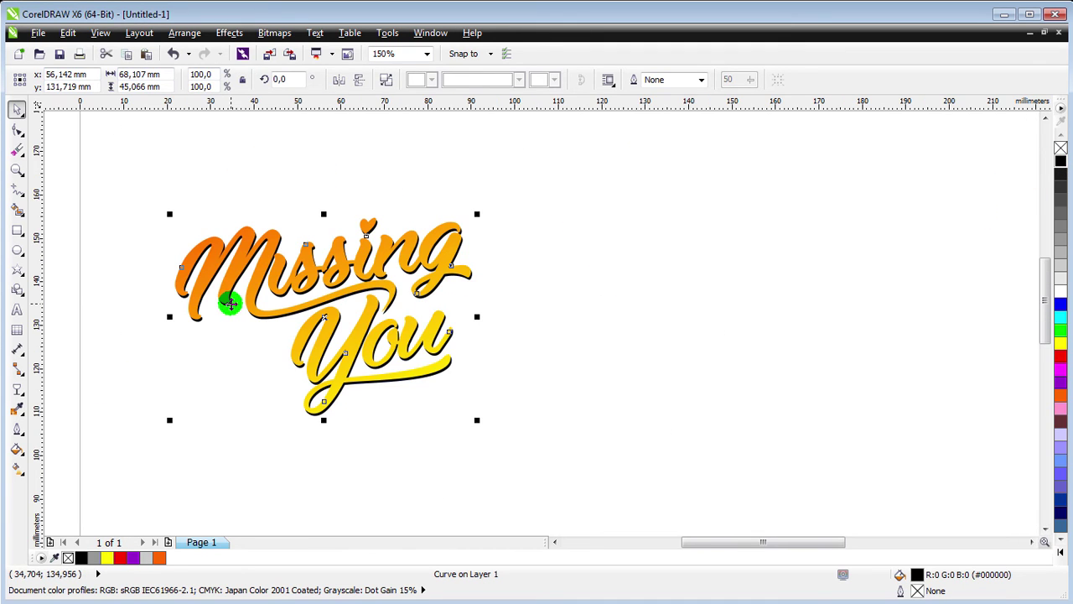
Step: Draw a black, outline-free rectangle around the lettering and send it behind
click(100, 214)
click(17, 230)
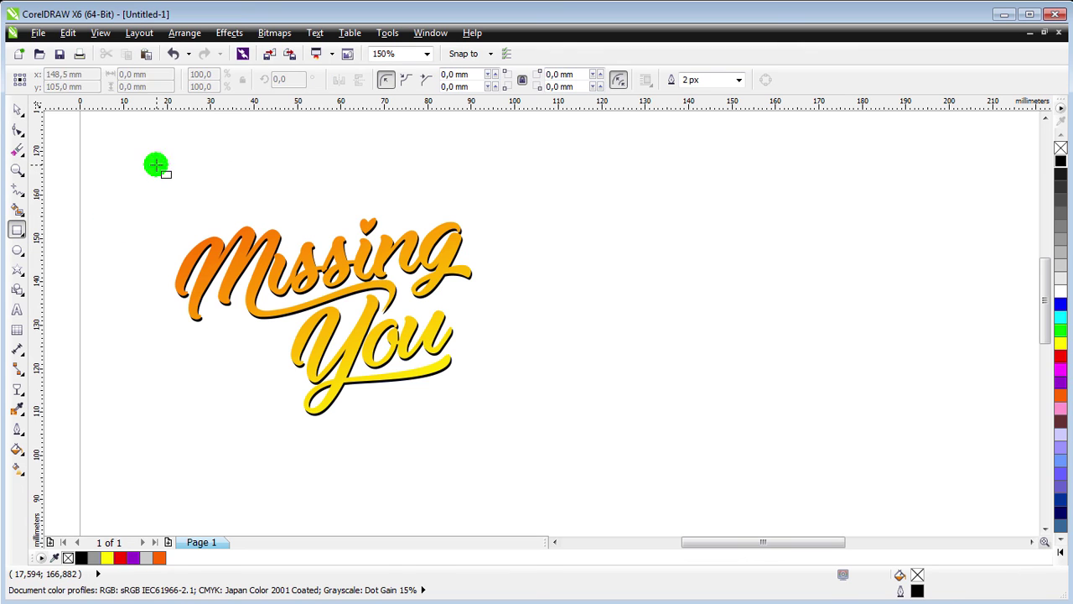
mouse_move(156, 165)
mouse_down()
mouse_move(567, 433)
mouse_move(642, 459)
mouse_up()
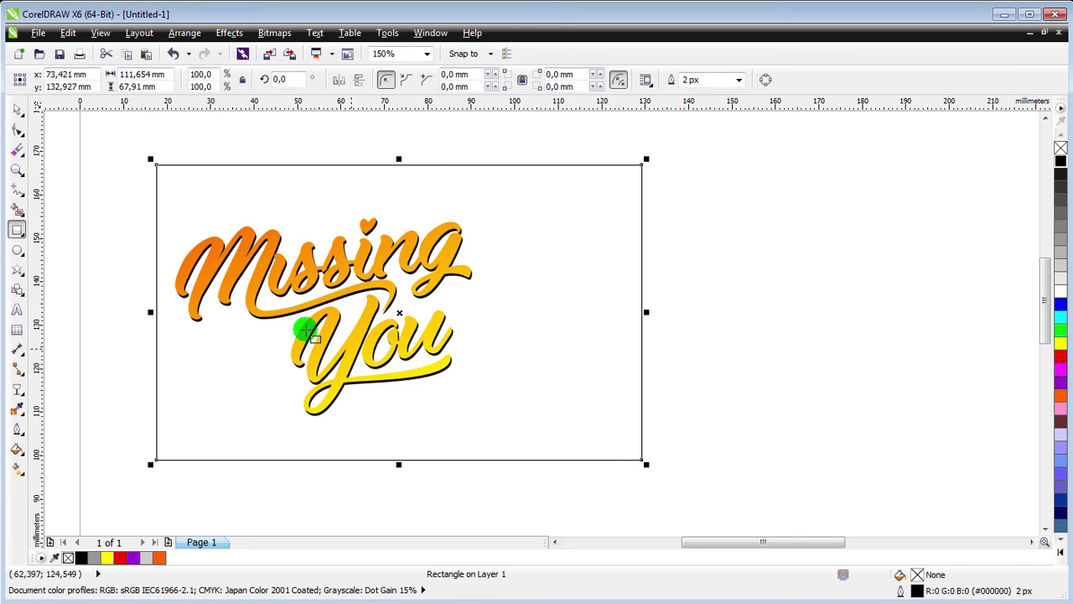
click(17, 109)
click(82, 557)
right_click(68, 557)
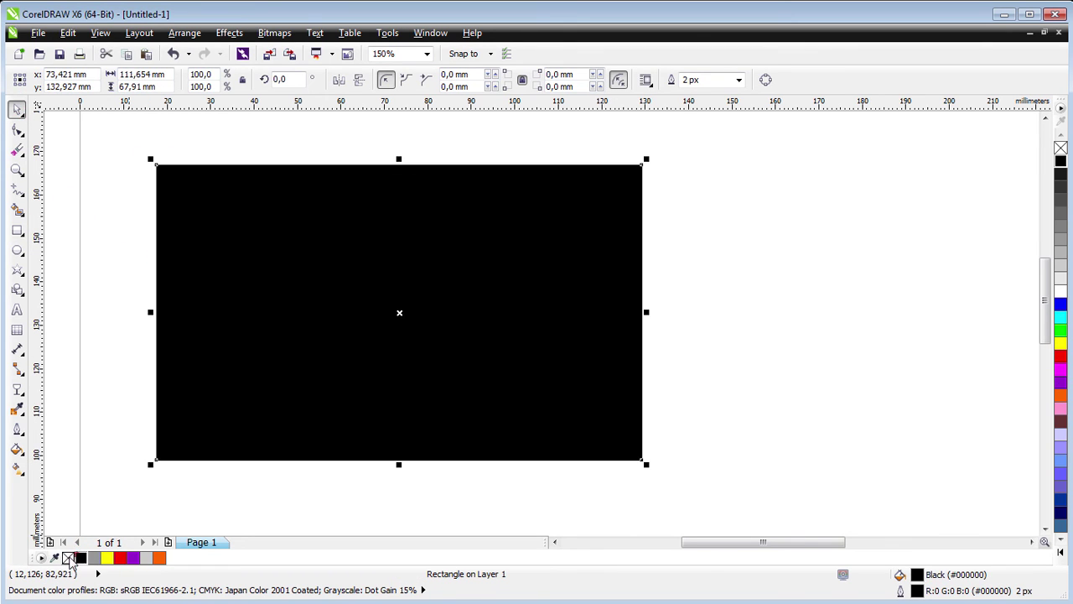
key(shift+Page_Down)
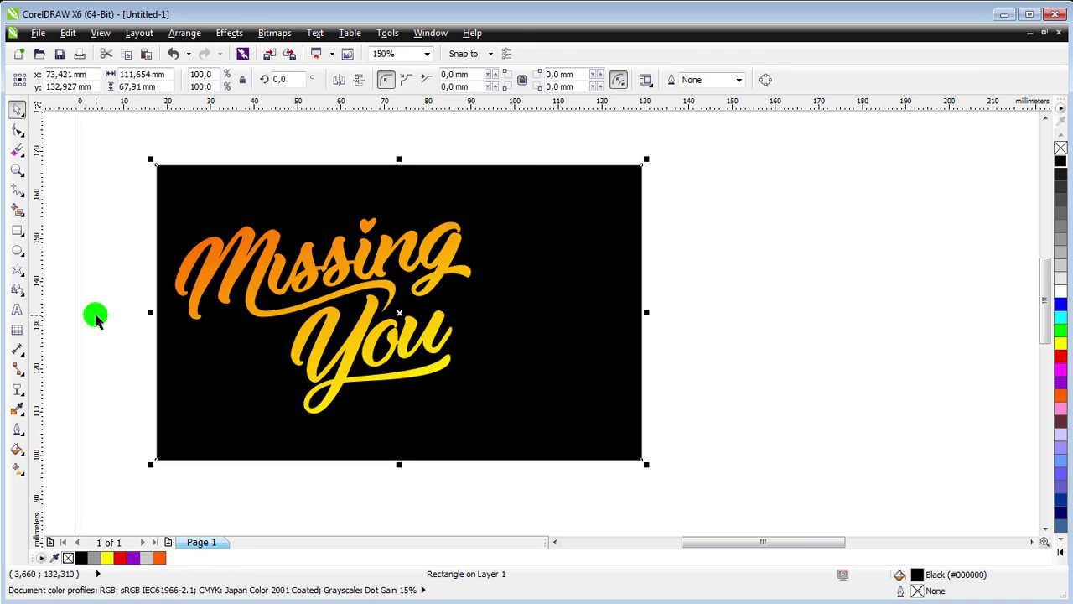
drag(488, 271, 465, 277)
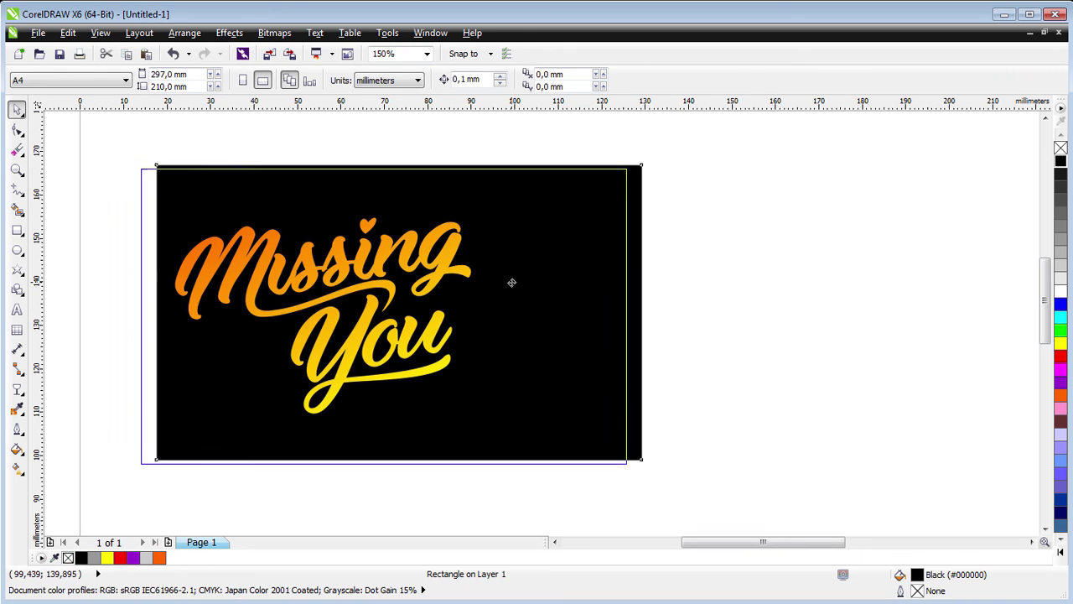
Step: Try grey, red and orange fills on the rectangle, settling on dark maroon
click(1059, 202)
click(1060, 227)
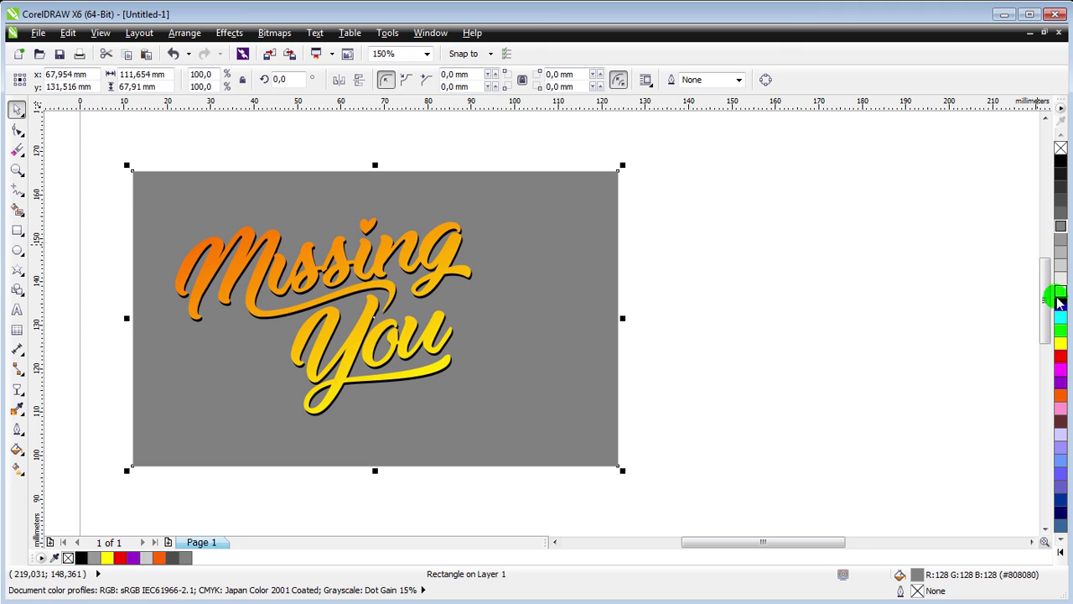
click(1061, 357)
click(1061, 395)
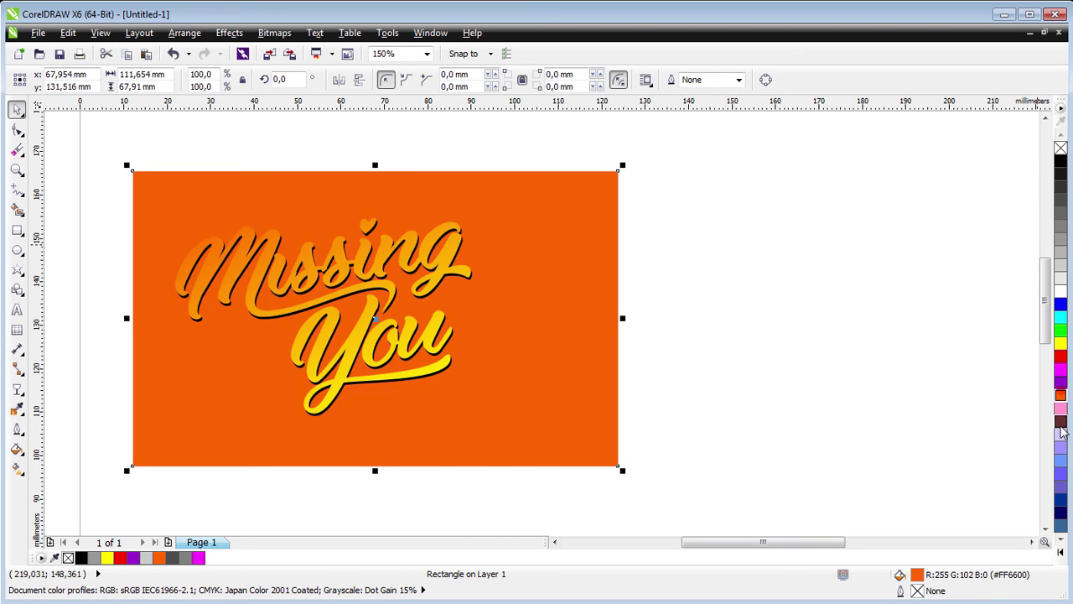
click(1061, 422)
click(358, 335)
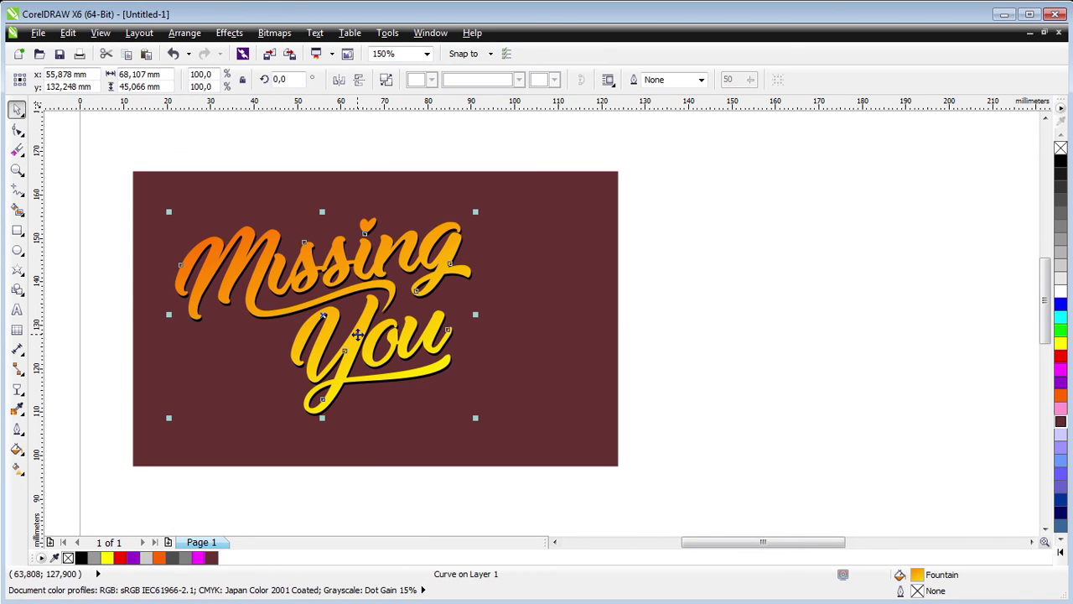
Step: Change the lettering's fountain fill to golden yellow fading into pale cream
click(17, 450)
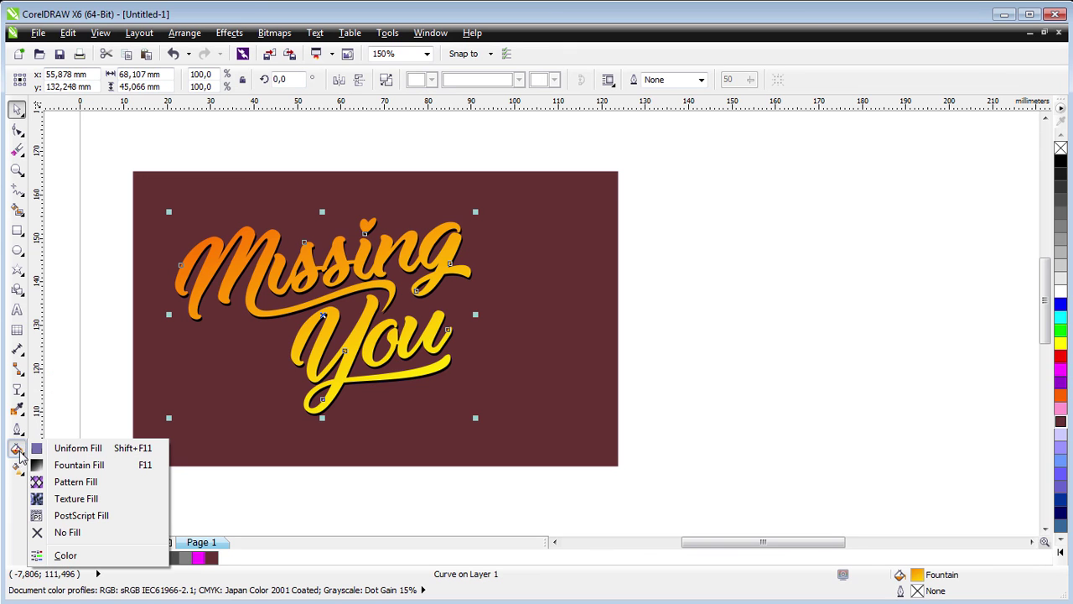
click(64, 466)
click(453, 339)
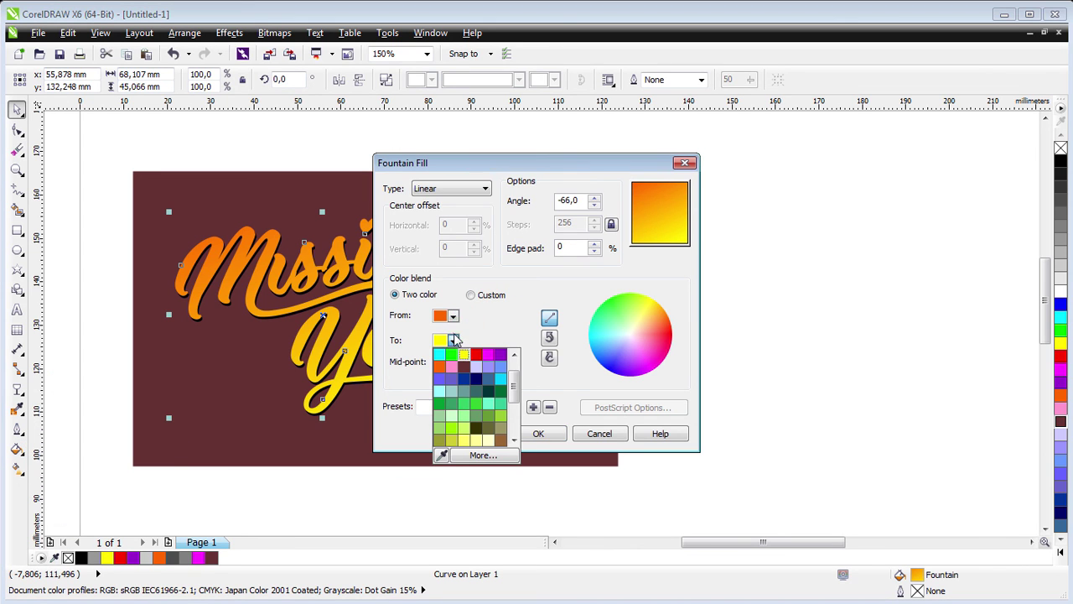
click(489, 439)
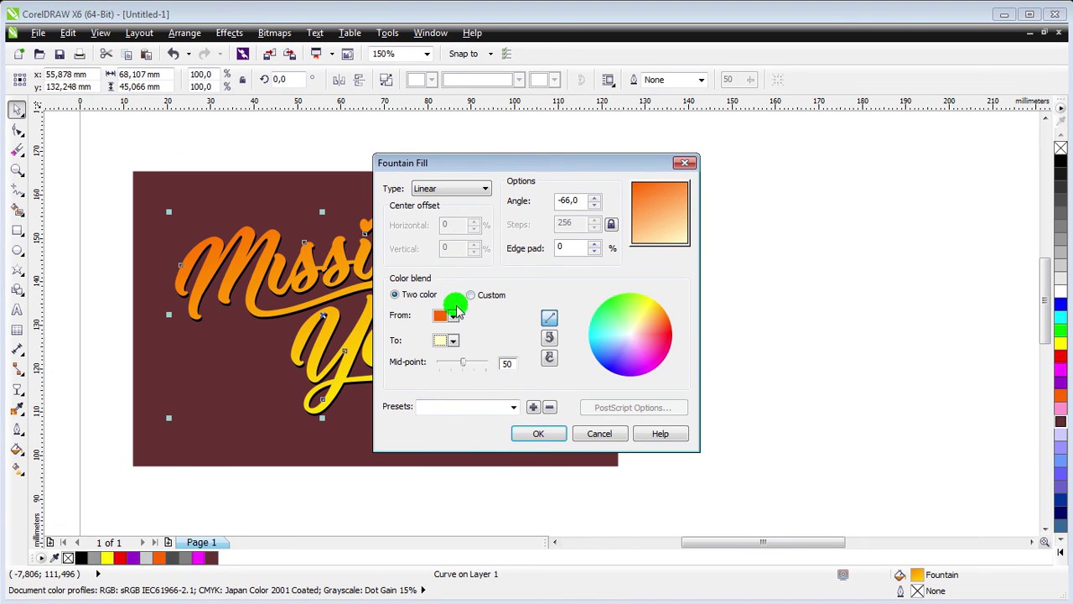
click(453, 315)
click(498, 414)
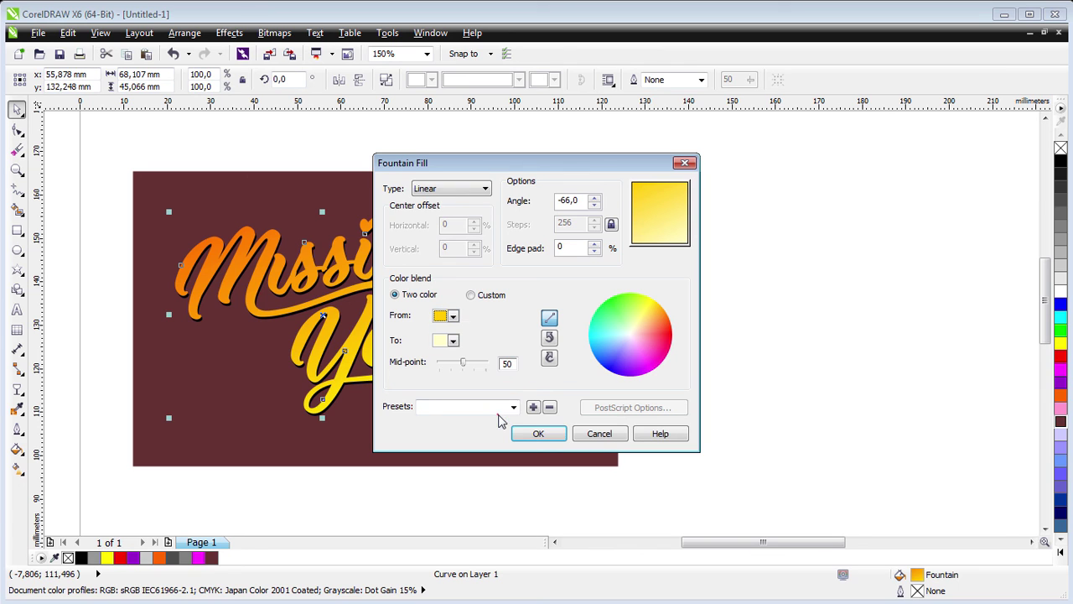
click(545, 431)
Step: Nudge the maroon background rectangle slightly left and up
key(Escape)
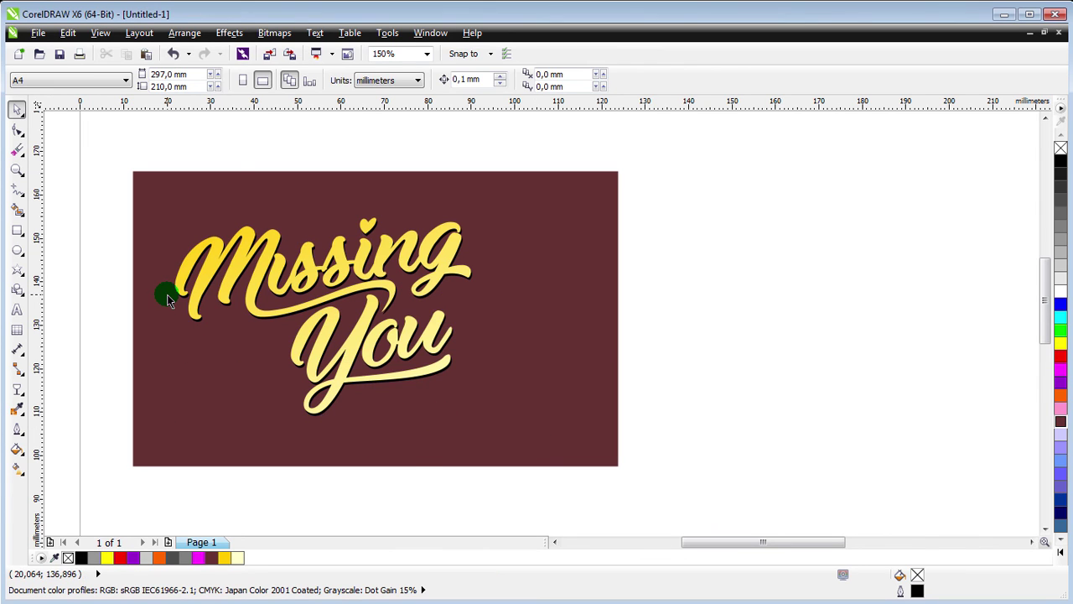
scroll(167, 301, down, 2)
scroll(167, 301, up, 2)
drag(184, 207, 155, 199)
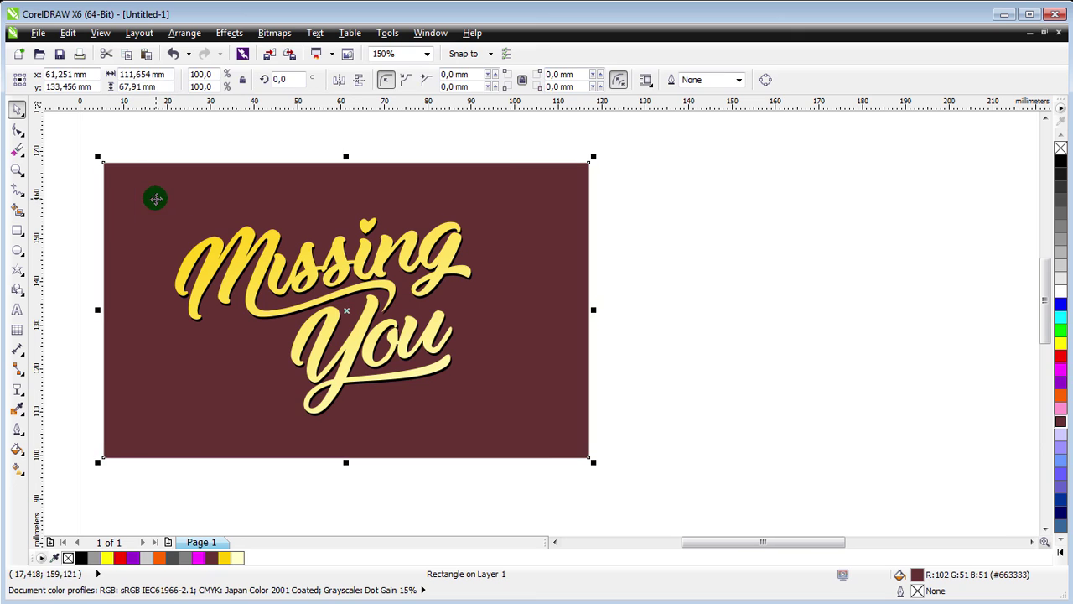
key(Escape)
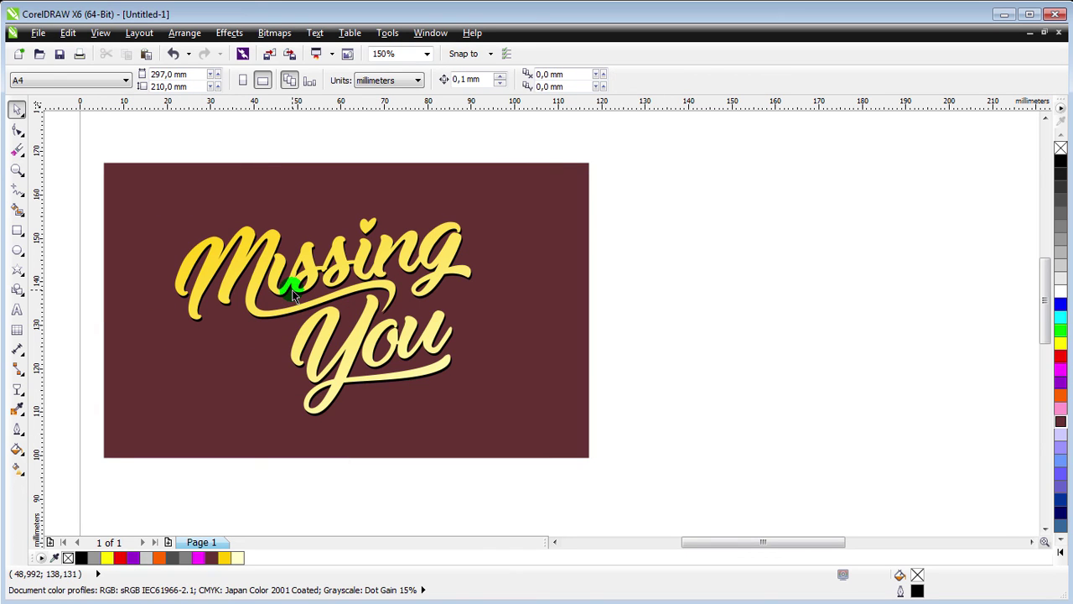
scroll(486, 475, up, 1)
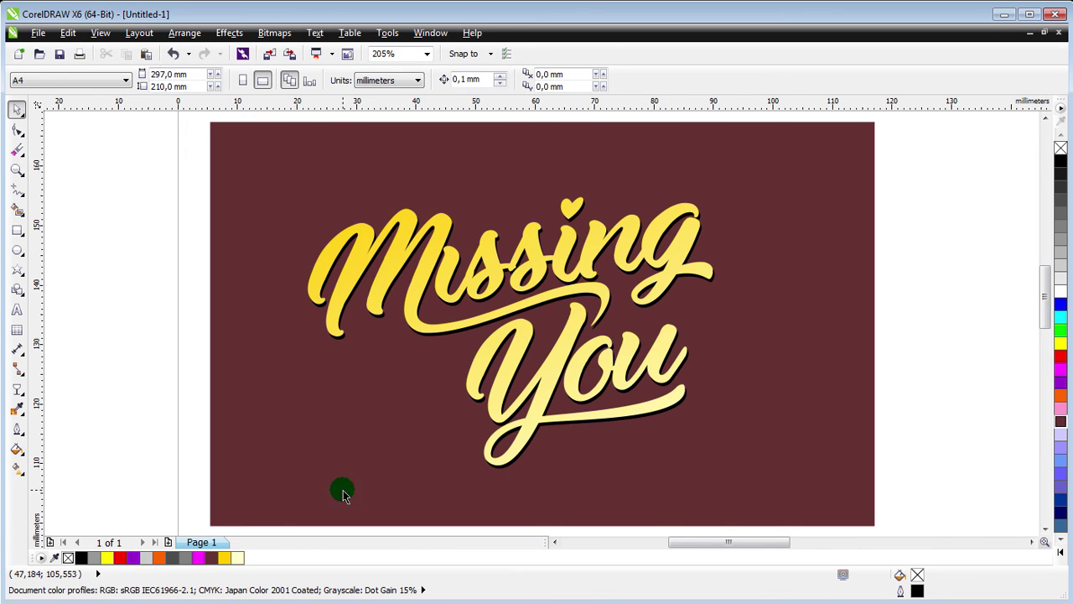